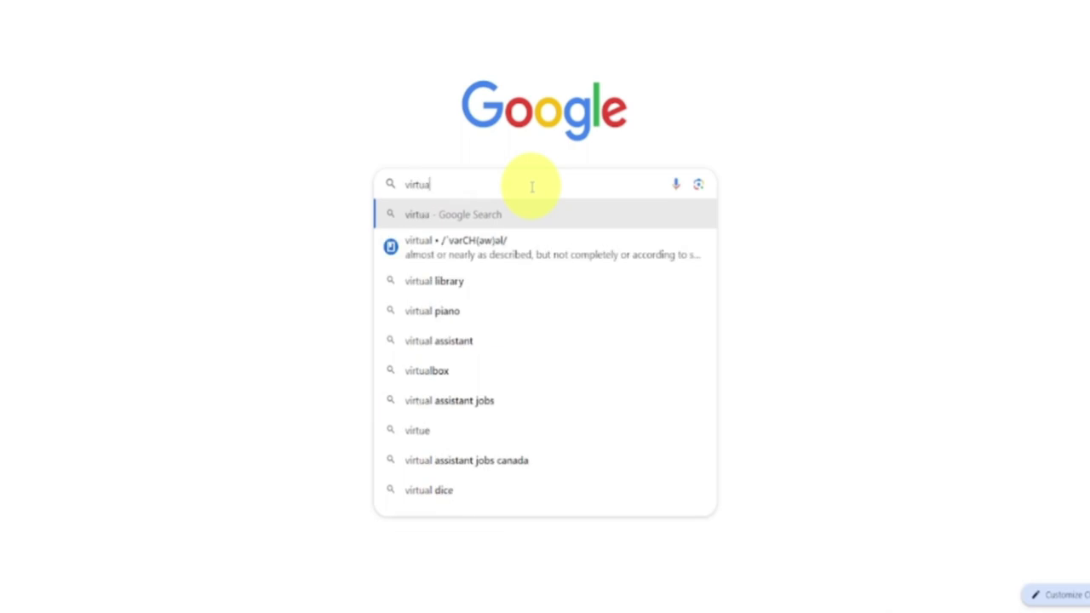
# Search Google for 'virtualbox', open the official site and go to its Downloads page
pyautogui.write('lb')
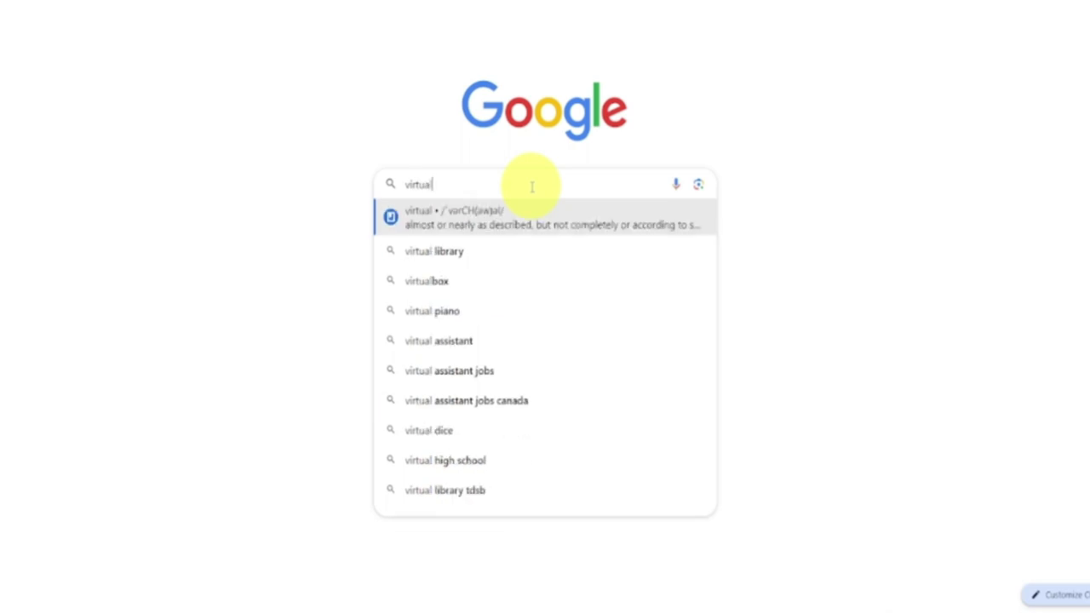
pyautogui.click(516, 253)
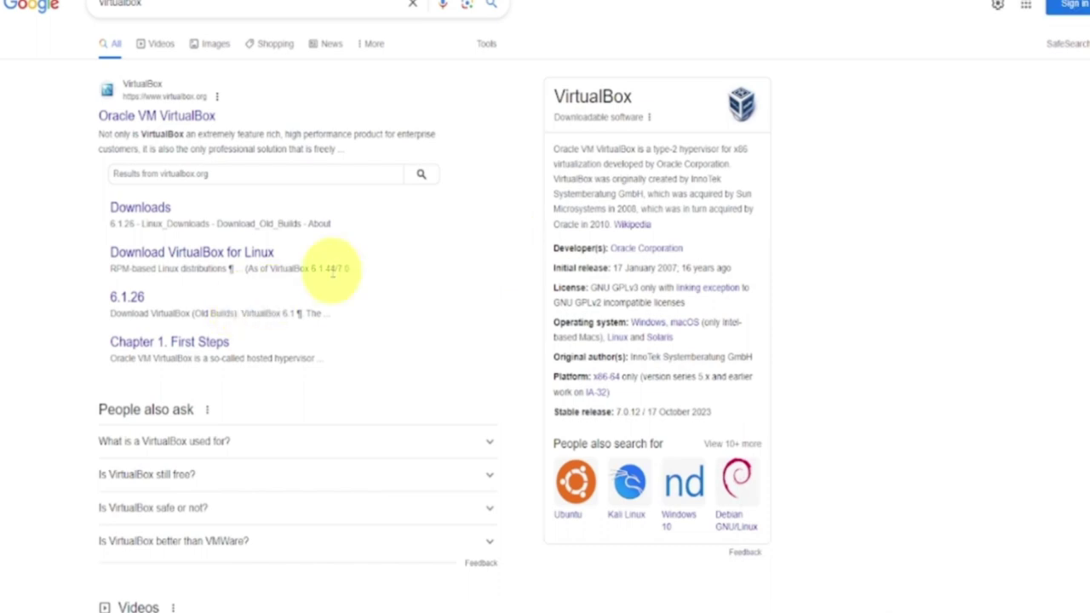
pyautogui.click(184, 119)
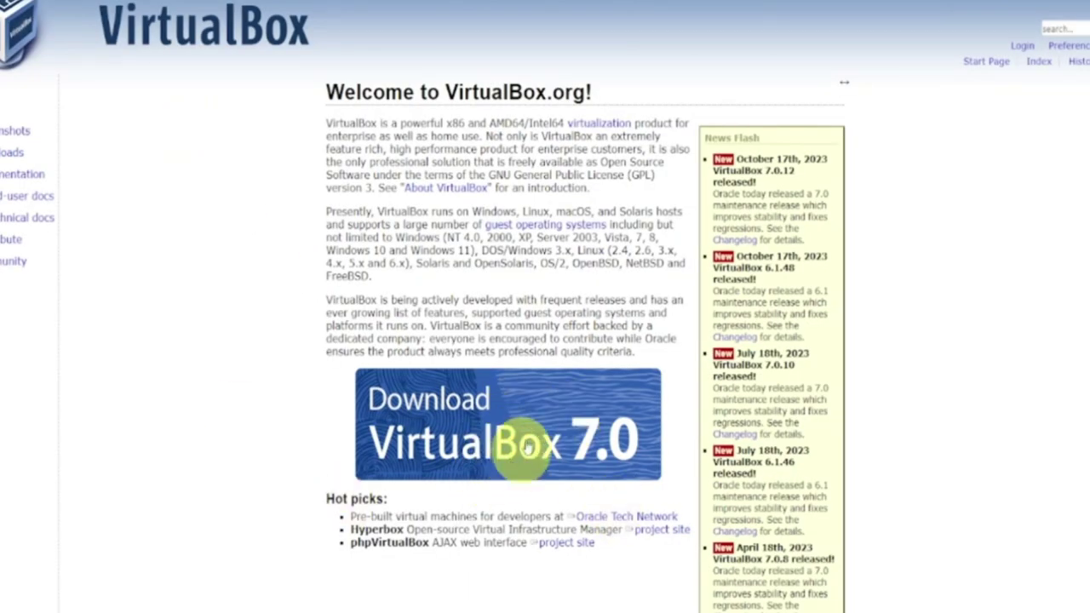
pyautogui.scroll(-3, 511, 383)
pyautogui.scroll(3, 506, 360)
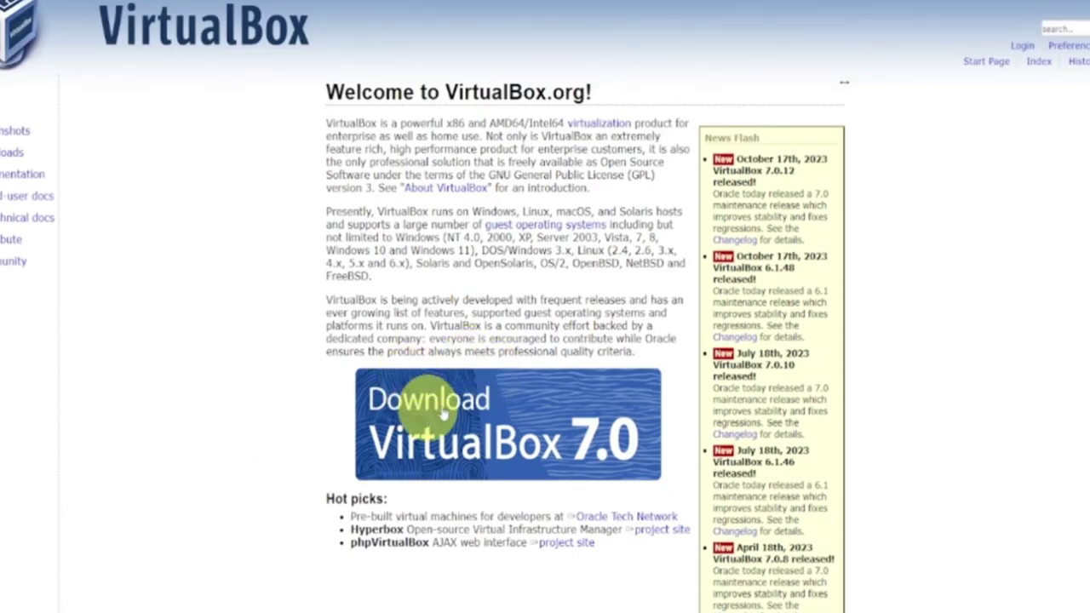
pyautogui.click(11, 155)
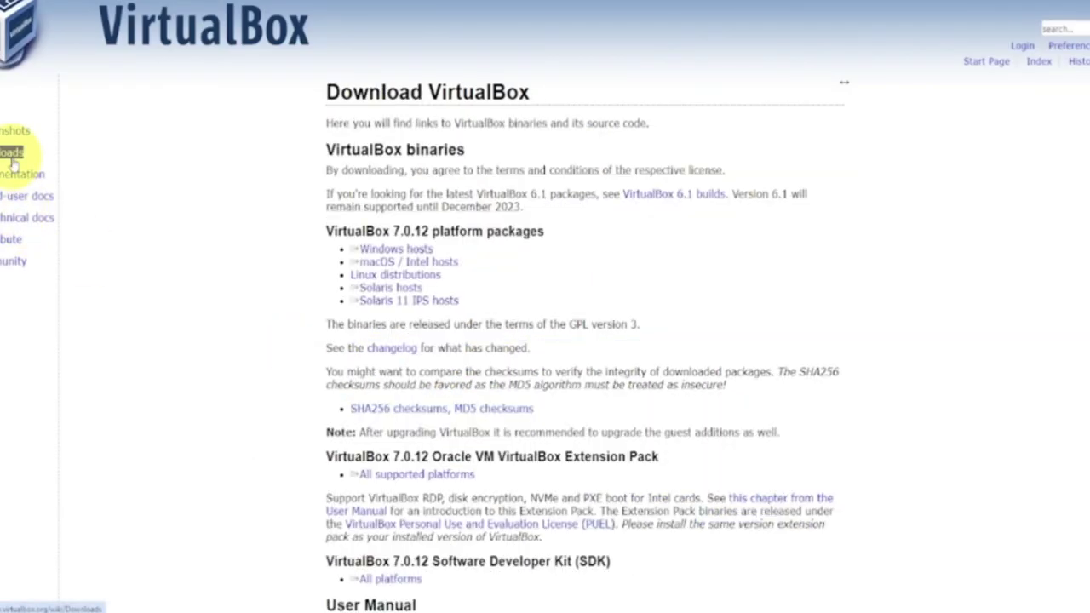
# Highlight the 7.0.12 platform packages in turn, ending on the Windows hosts link
pyautogui.moveTo(516, 250); pyautogui.dragTo(424, 264)
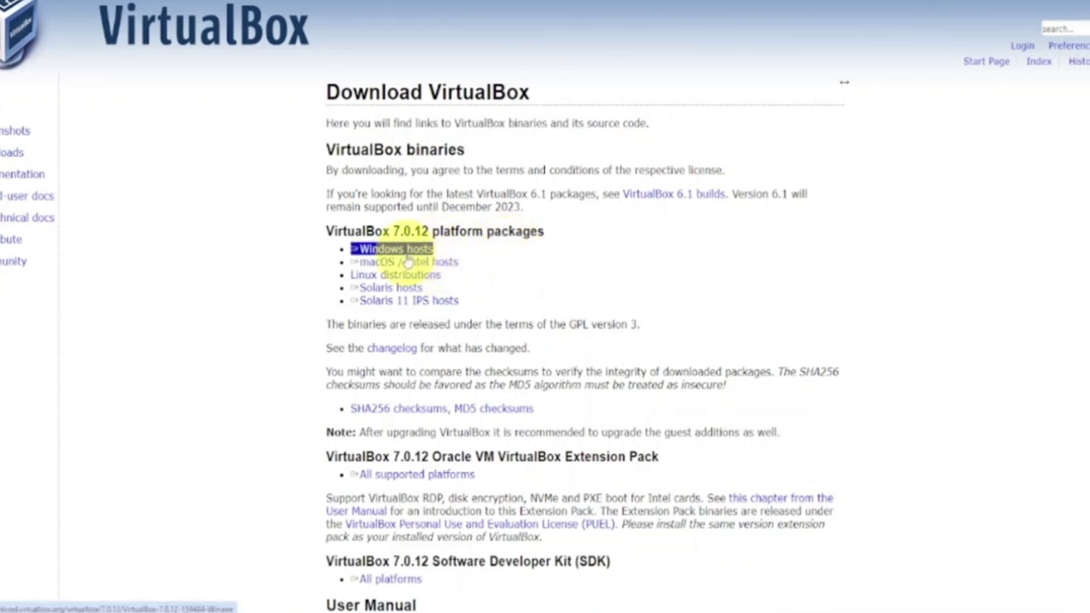
pyautogui.tripleClick(402, 263)
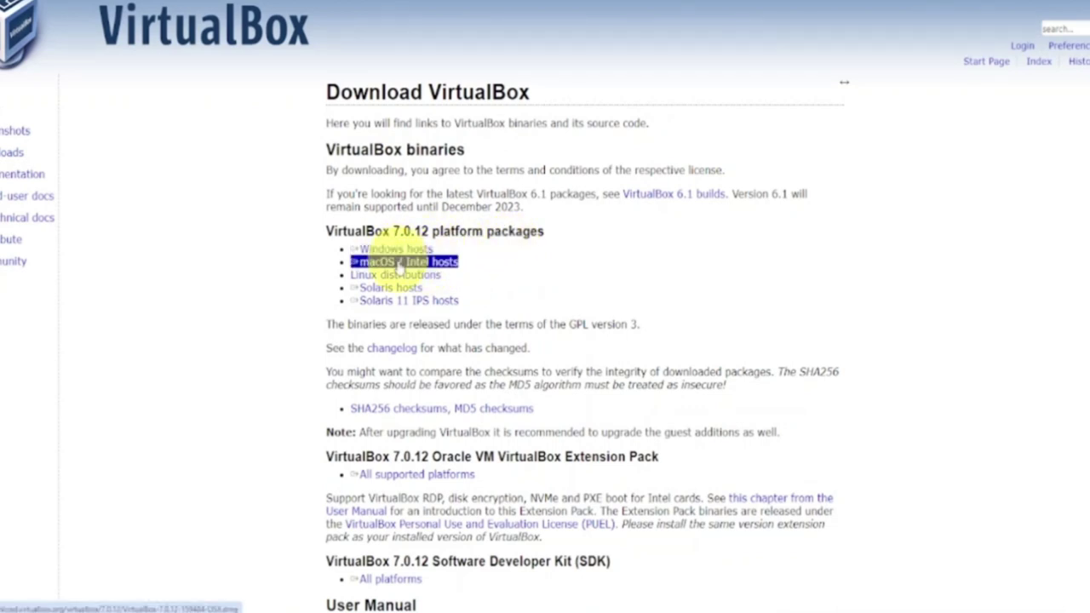
pyautogui.click(386, 328)
pyautogui.tripleClick(451, 302)
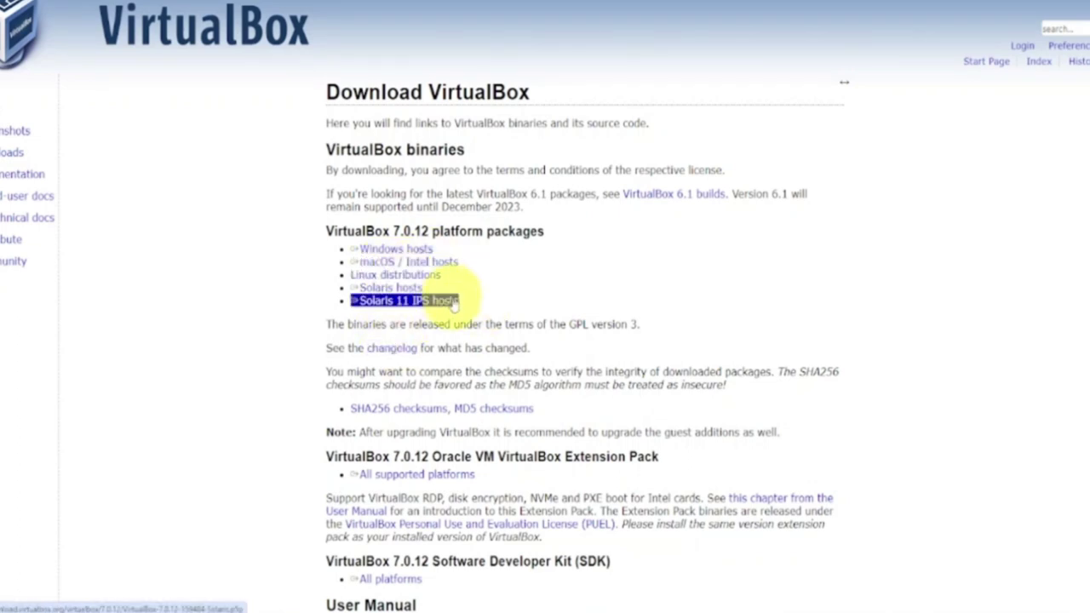
pyautogui.click(445, 288)
pyautogui.tripleClick(409, 262)
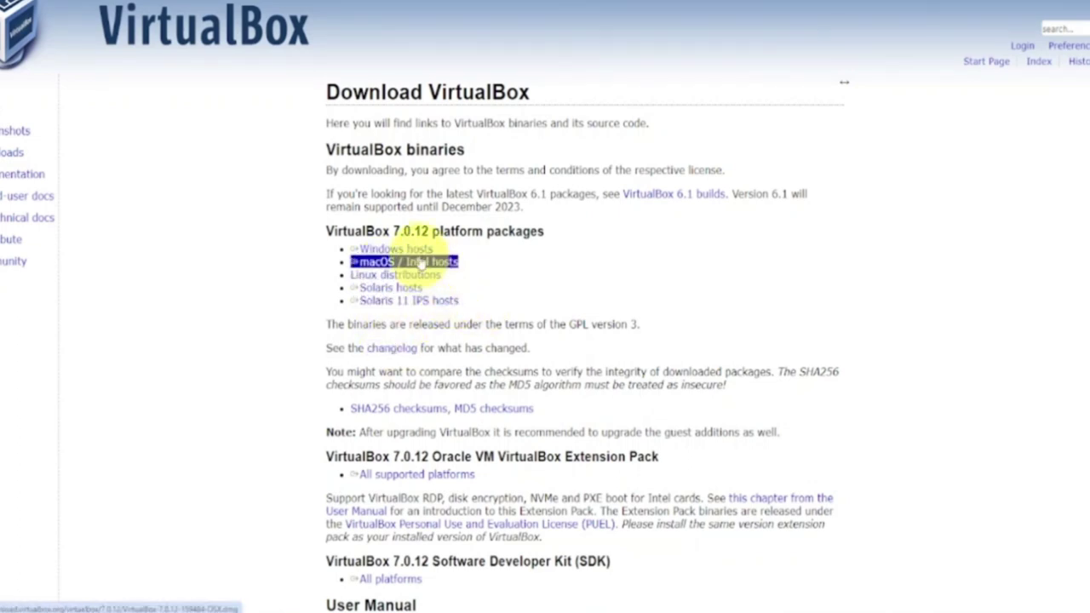
pyautogui.tripleClick(418, 250)
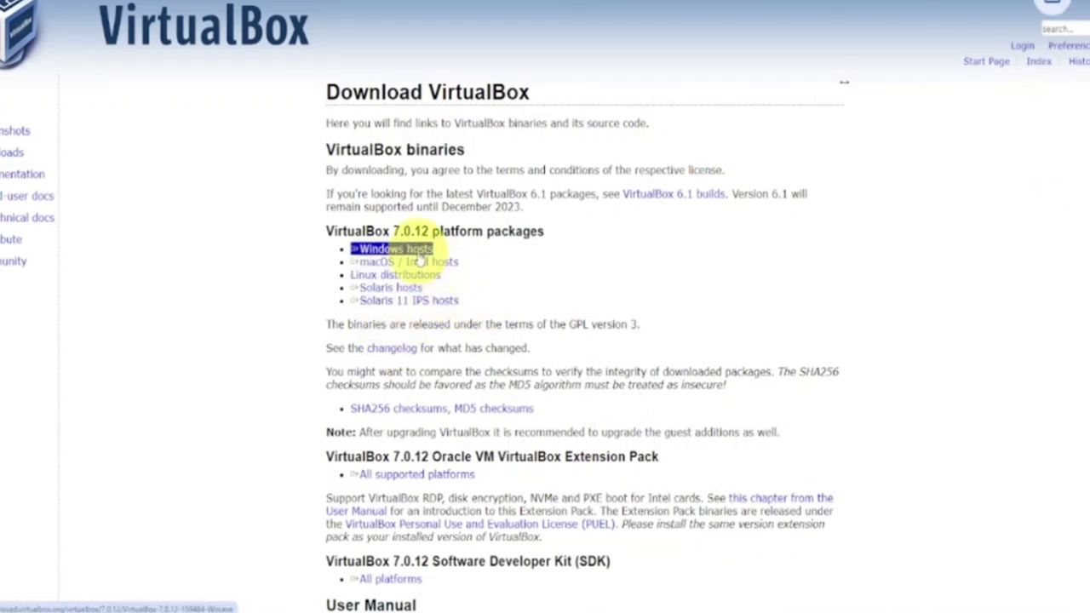
pyautogui.click(843, 59)
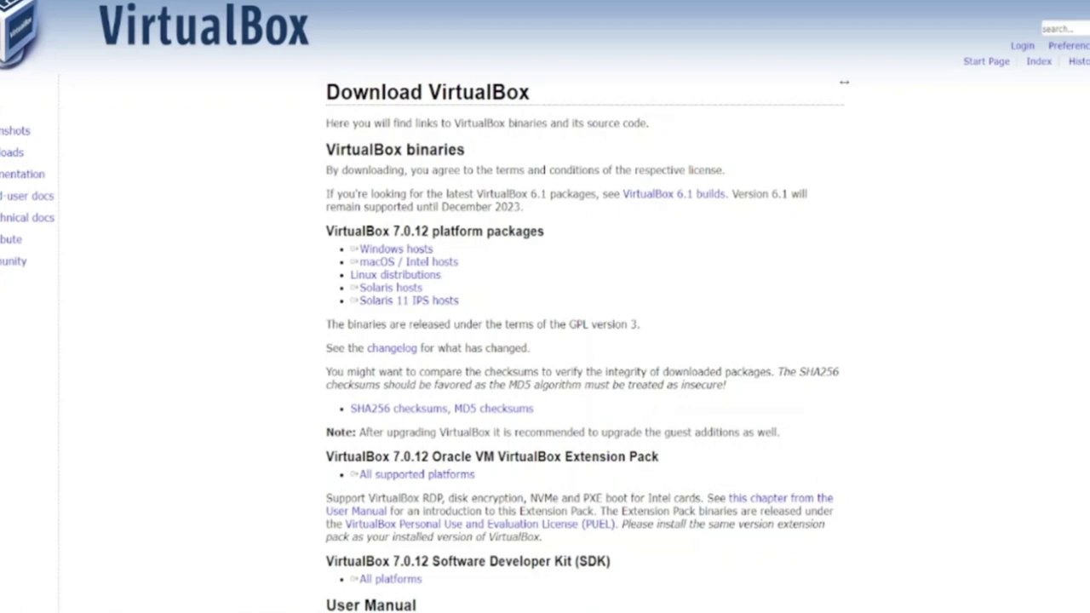
pyautogui.scroll(-1, 843, 82)
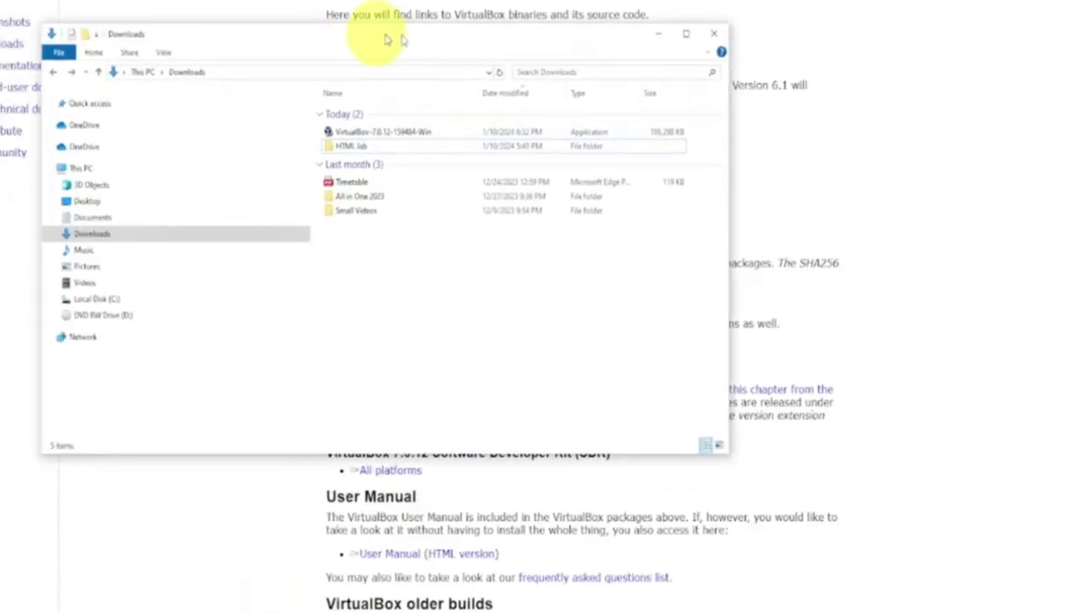
# Run VirtualBox-7.0.12-159484-Win from the Downloads folder
pyautogui.click(766, 20)
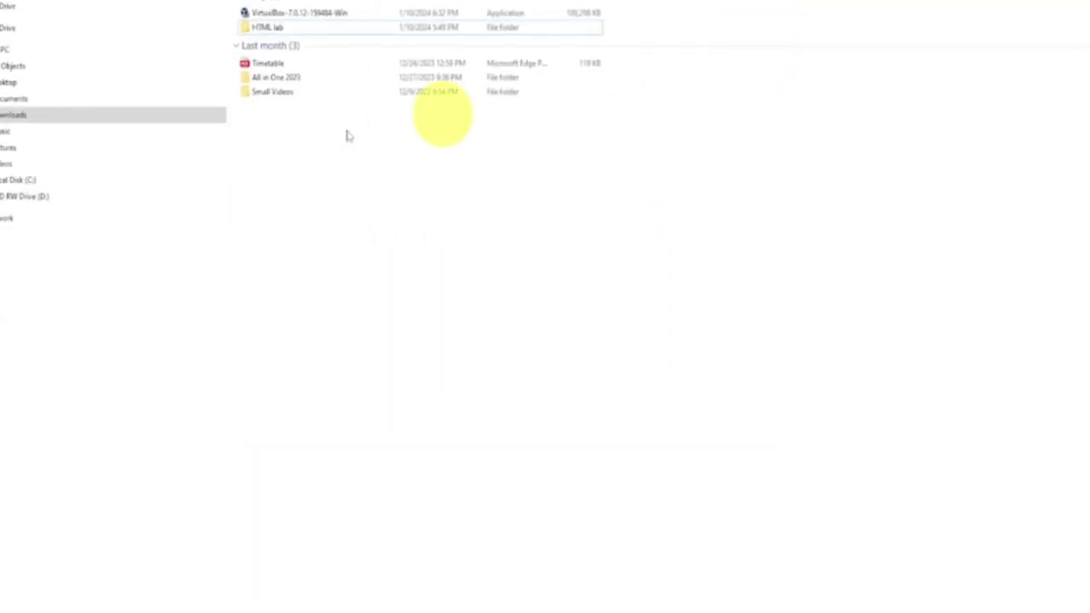
pyautogui.doubleClick(300, 18)
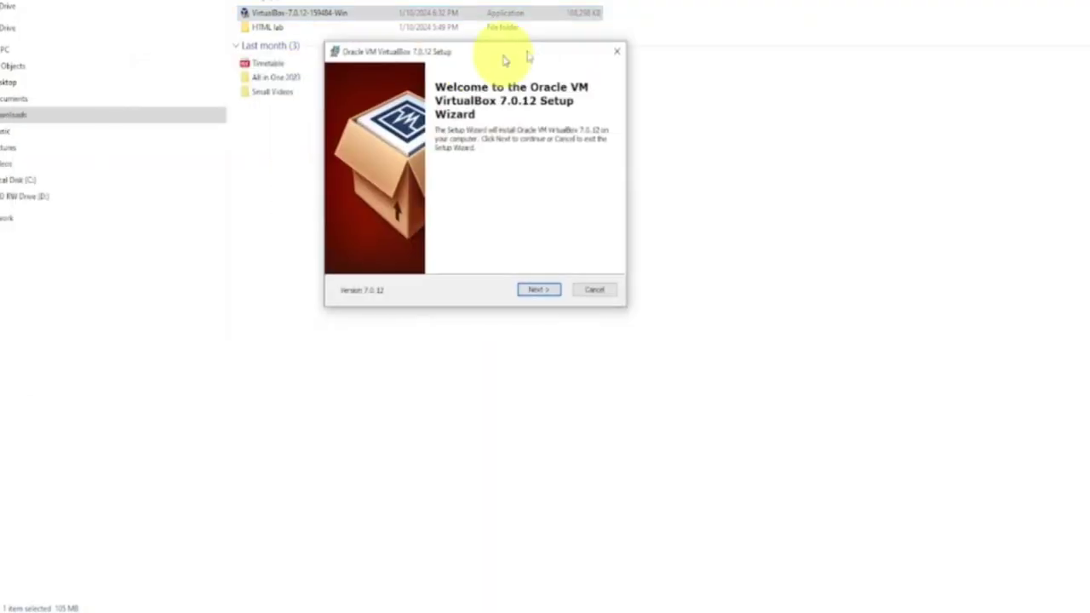
# Install with default features, accepting the network and Python dependency warnings, then finish
pyautogui.moveTo(499, 54); pyautogui.dragTo(539, 54)
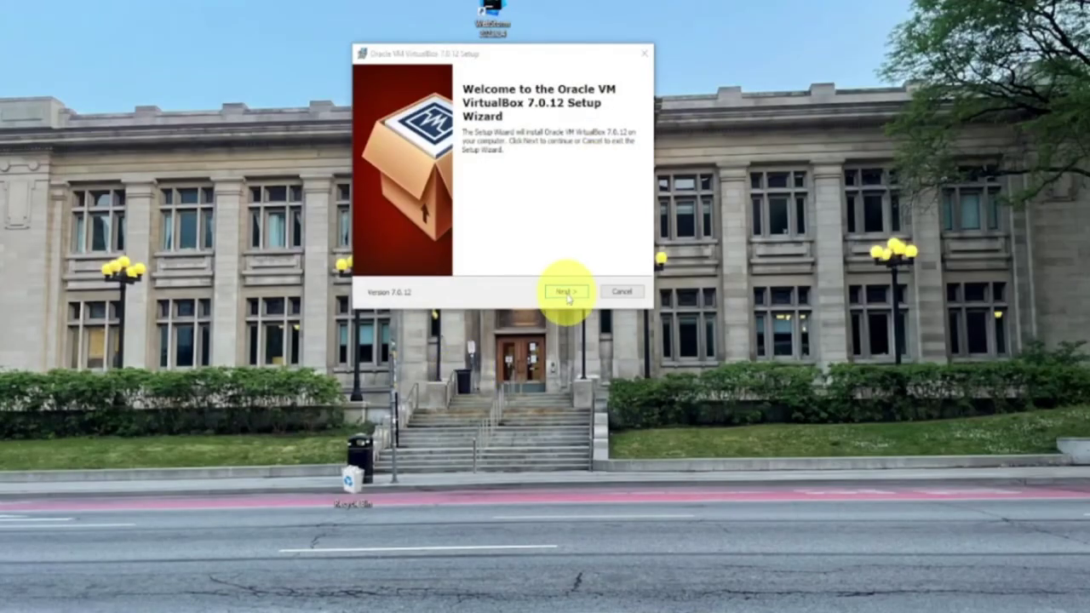
pyautogui.click(566, 292)
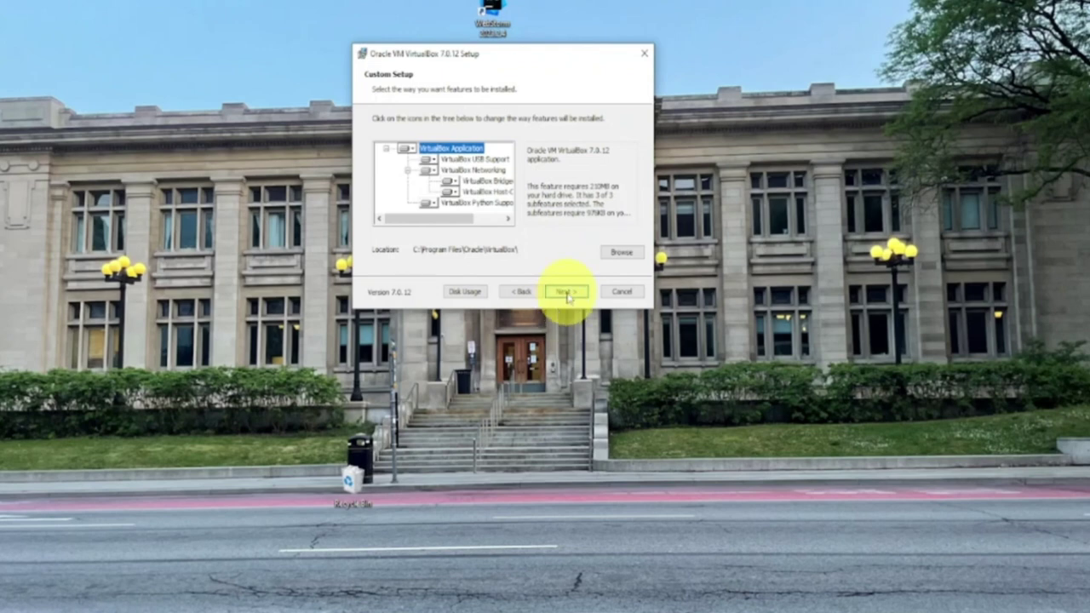
pyautogui.click(567, 292)
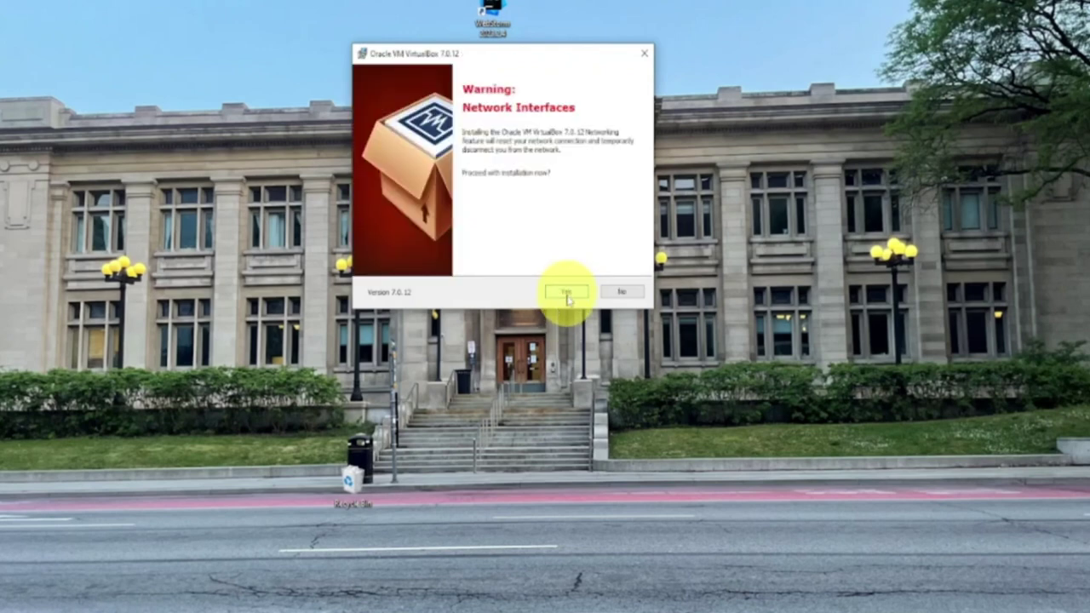
pyautogui.click(566, 292)
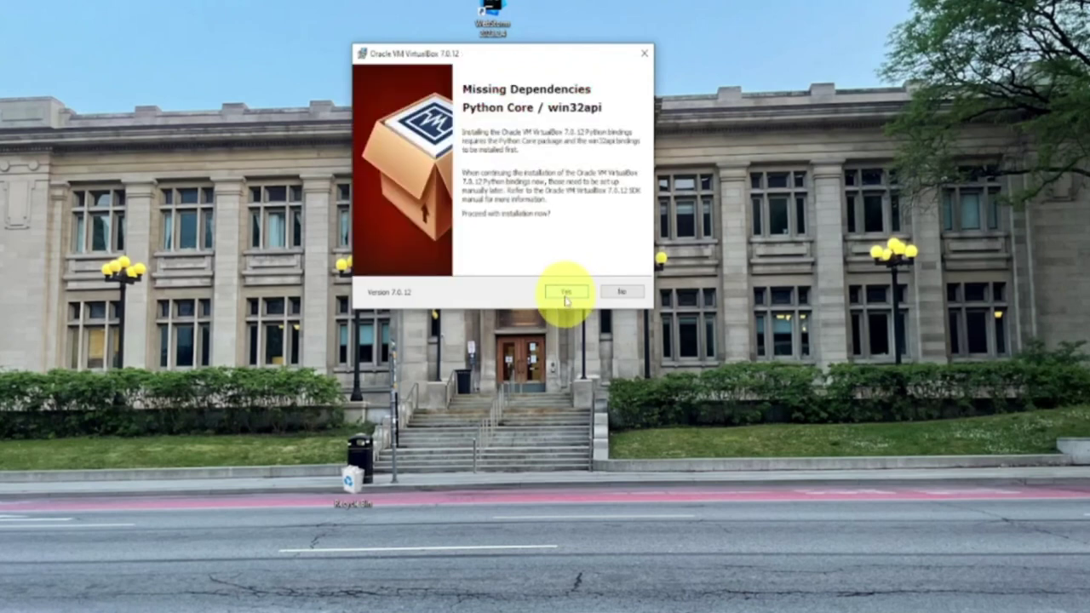
pyautogui.click(567, 293)
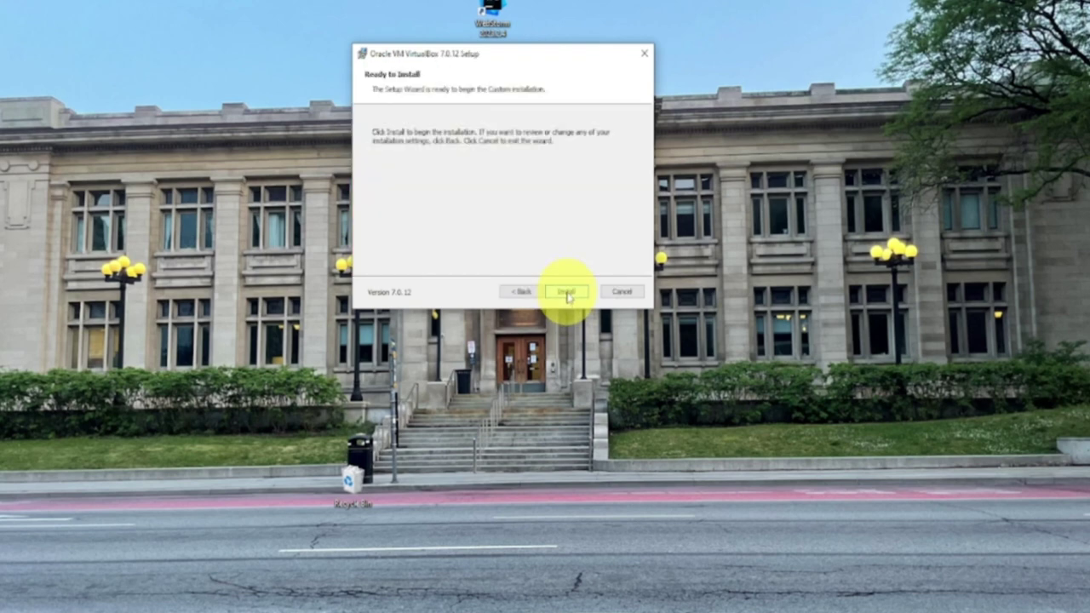
pyautogui.click(567, 293)
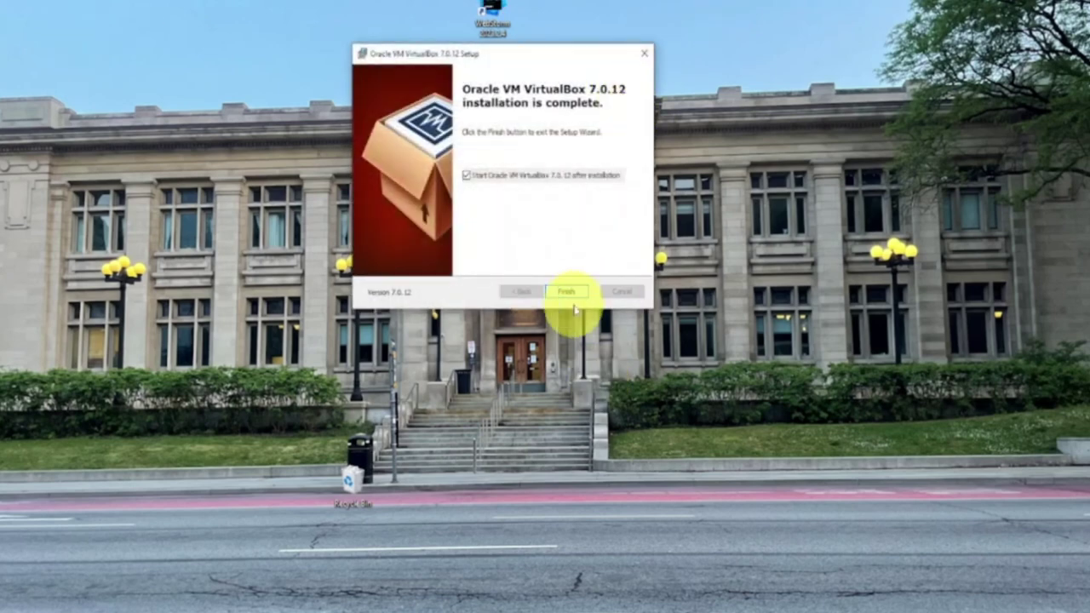
pyautogui.click(572, 294)
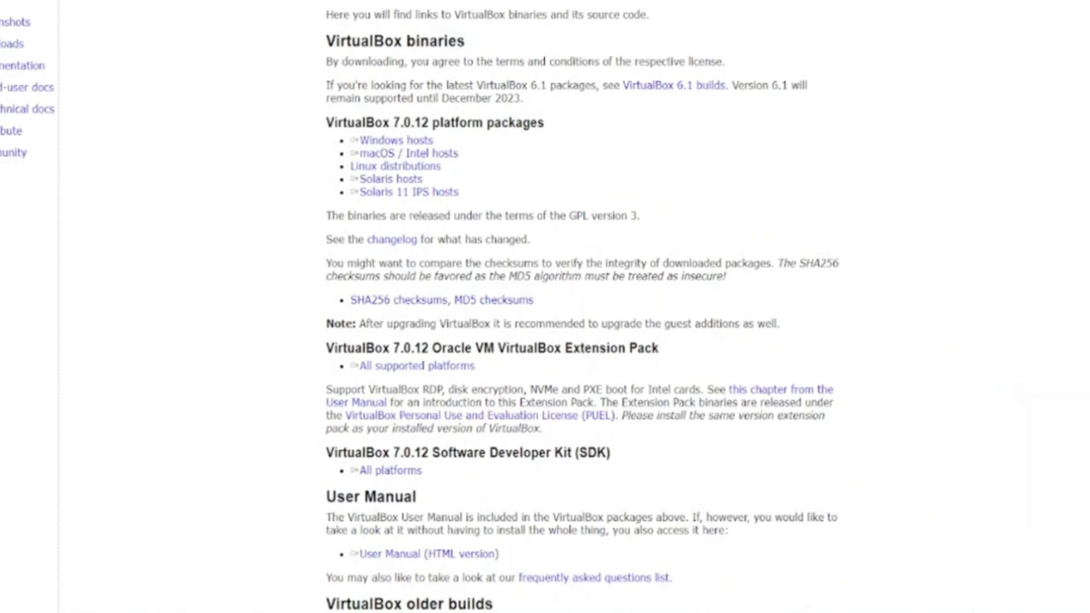
# Download the Extension Pack via its 'All supported platforms' link, then minimise Chrome
pyautogui.tripleClick(455, 368)
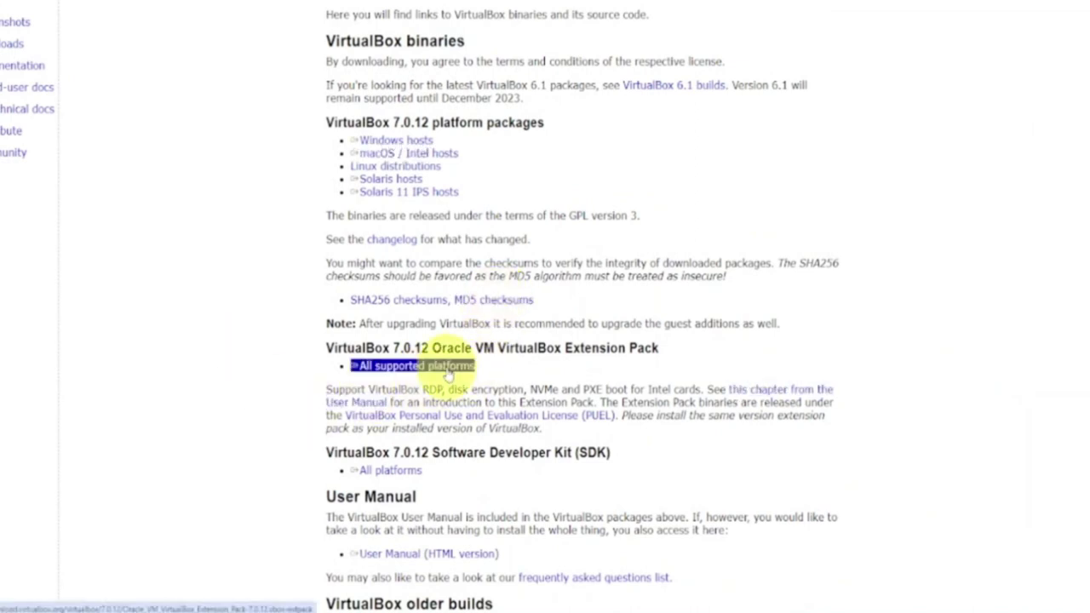
pyautogui.click(447, 367)
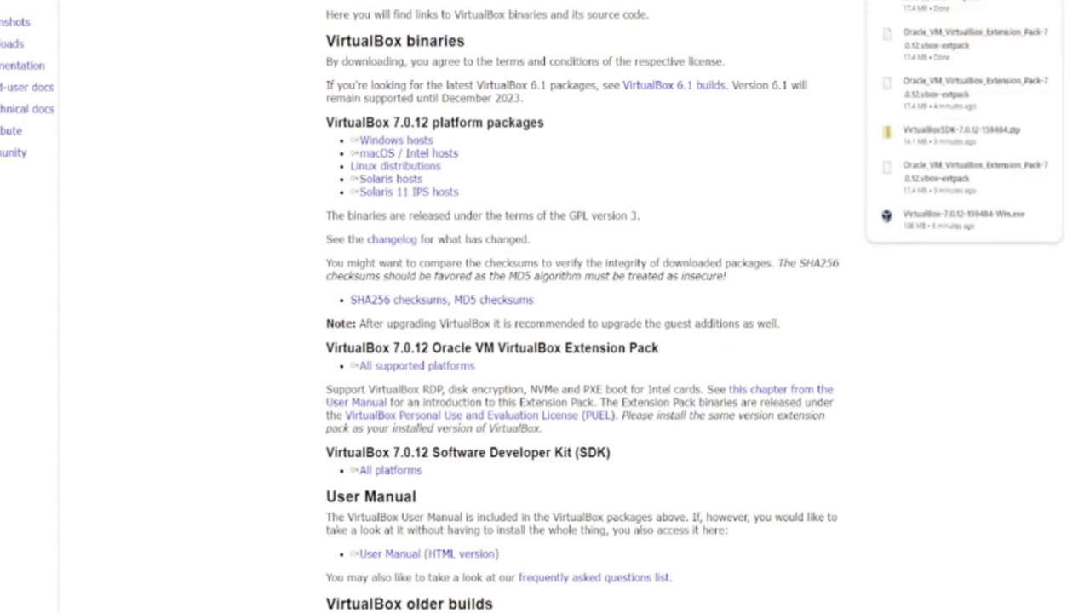
pyautogui.press('super+Down')
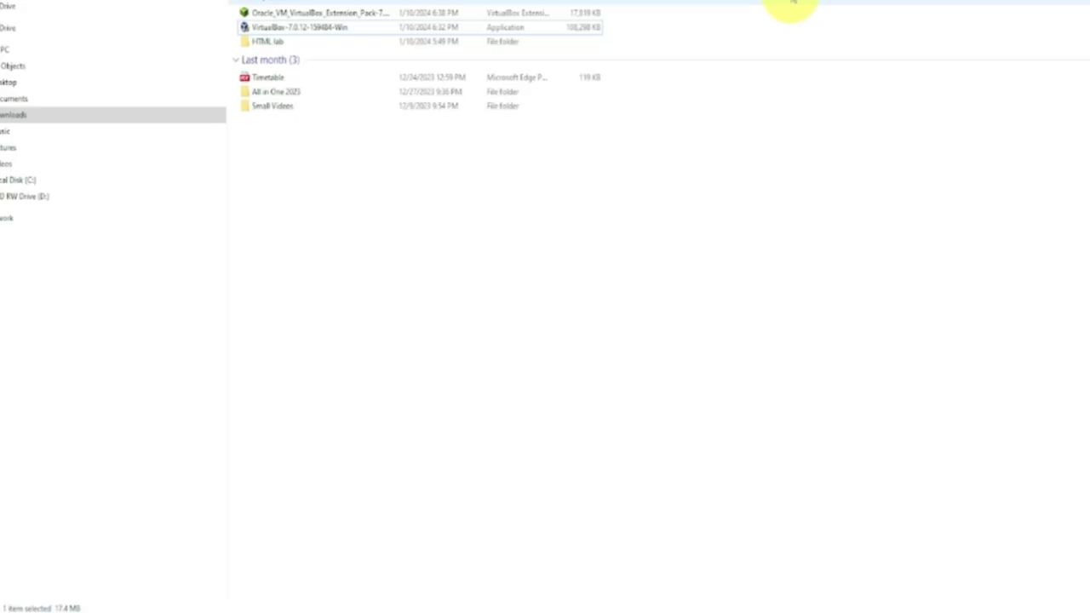
# Open the downloaded Extension Pack, upgrade 7.0.10 to 7.0.12, and accept the licence
pyautogui.click(351, 16)
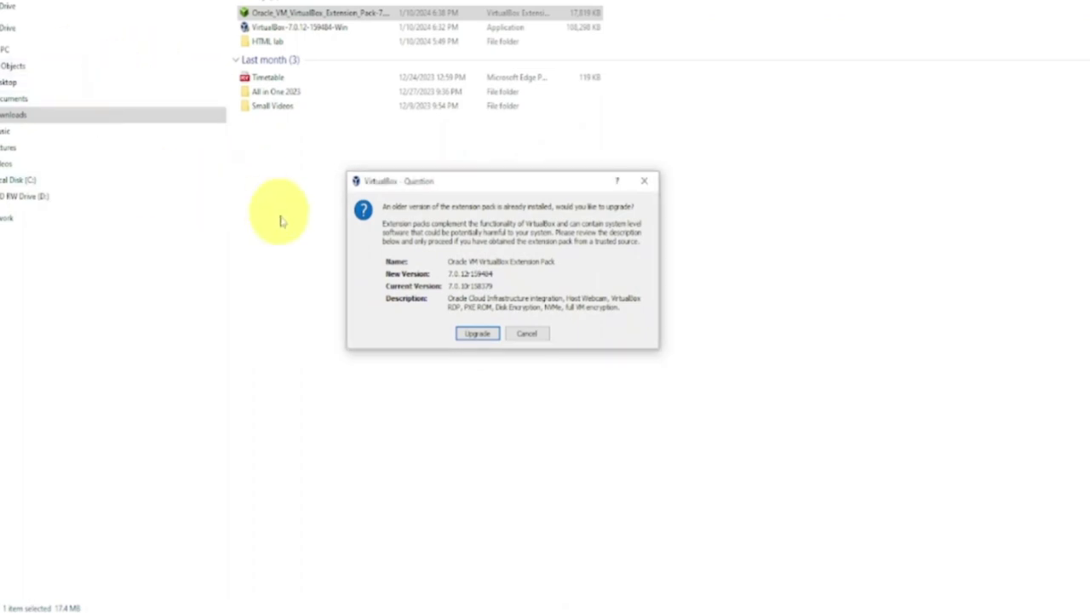
pyautogui.click(474, 336)
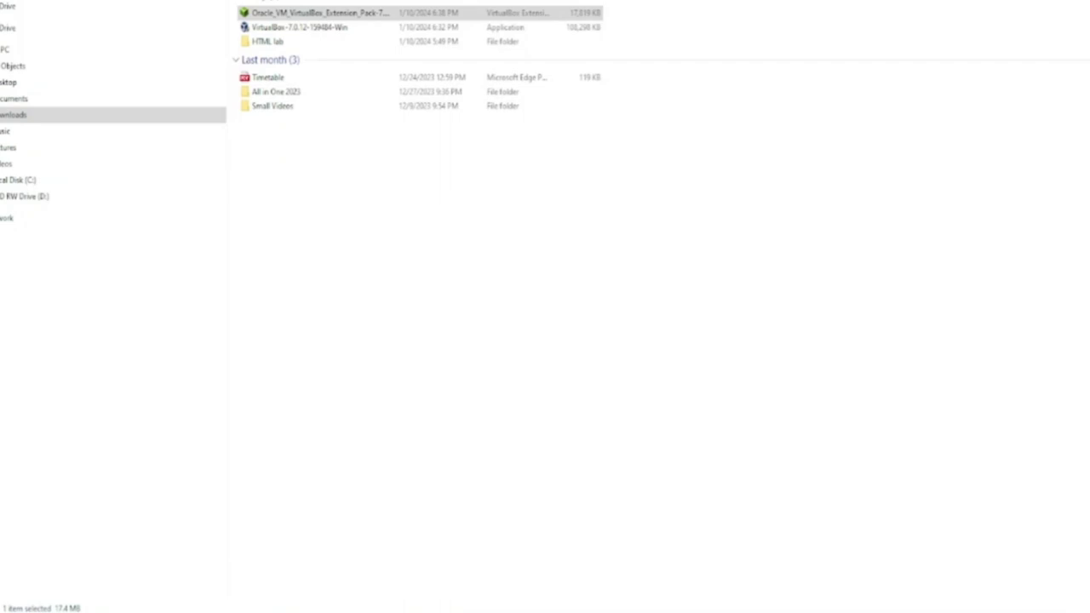
pyautogui.moveTo(138, 73); pyautogui.dragTo(454, 90)
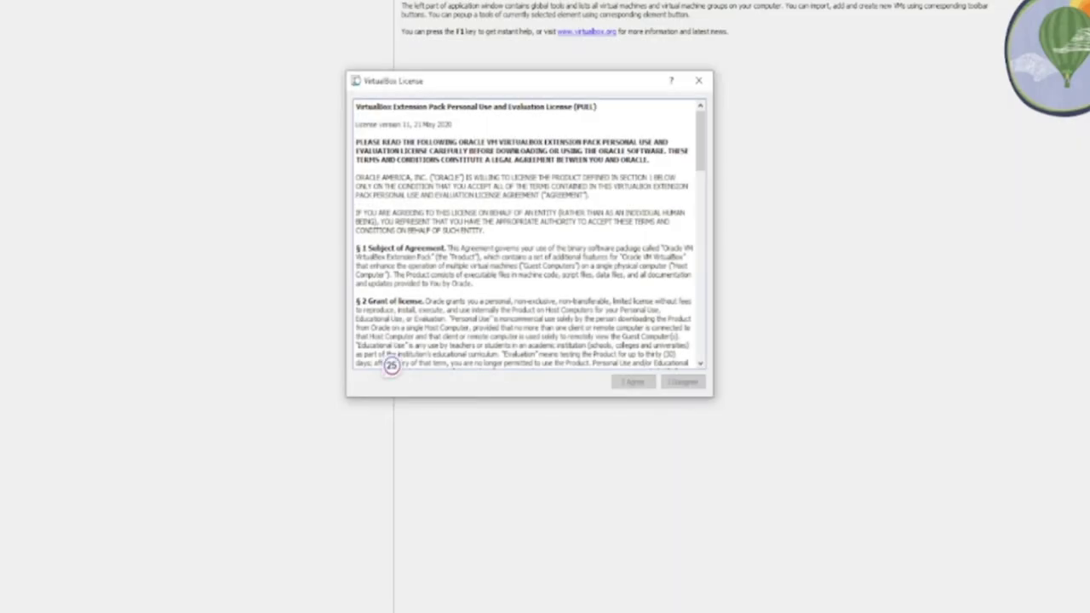
pyautogui.moveTo(700, 143); pyautogui.dragTo(672, 344)
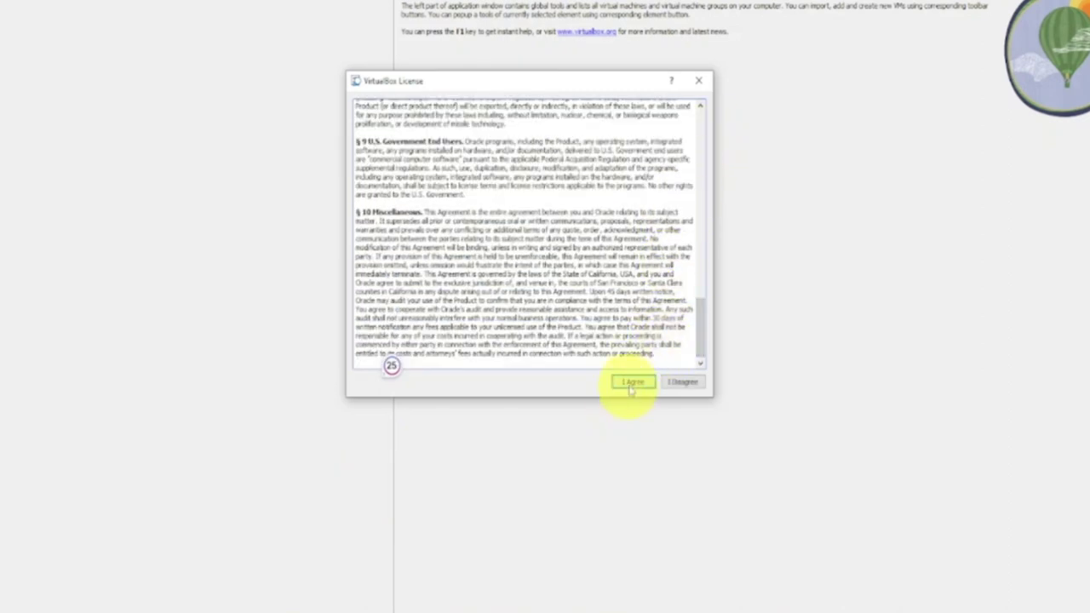
pyautogui.click(631, 384)
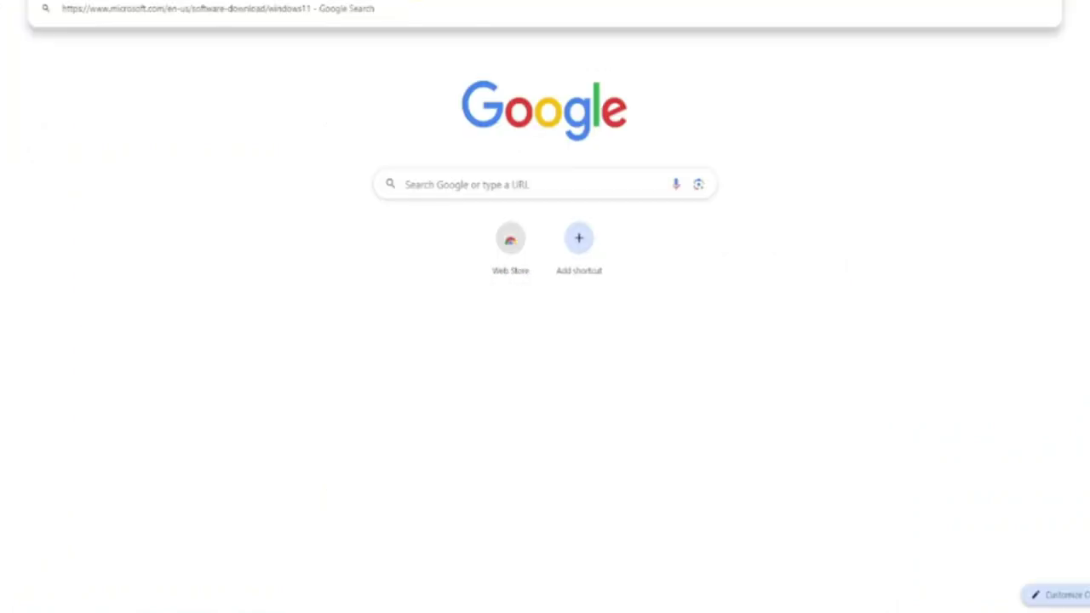
# Choose Windows 11 (multi-edition ISO) under Disk Image (ISO) and click Download Now
pyautogui.press('Return')
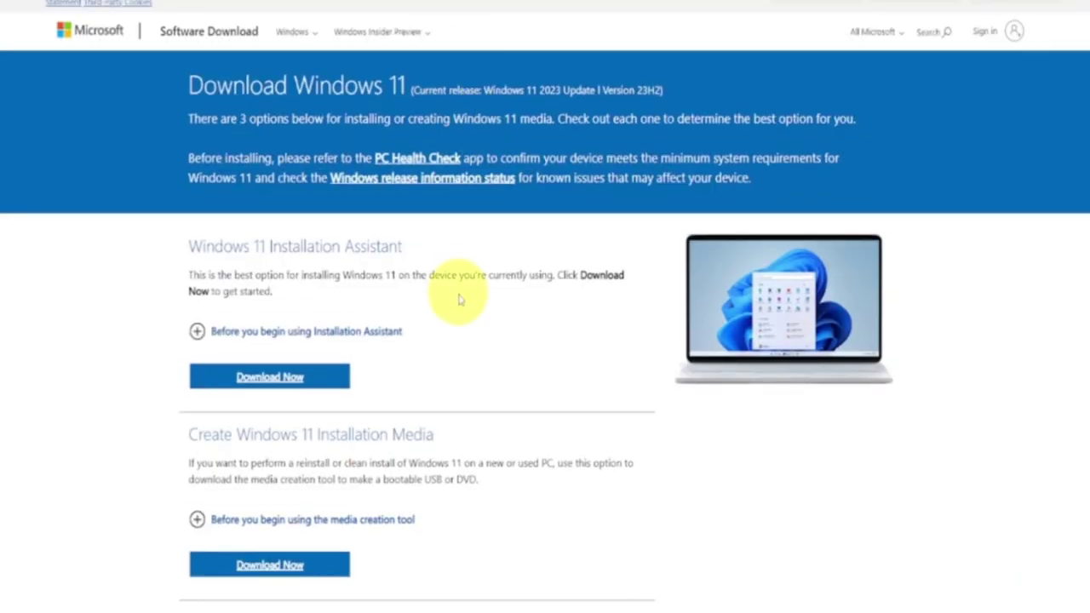
pyautogui.scroll(-4, 463, 294)
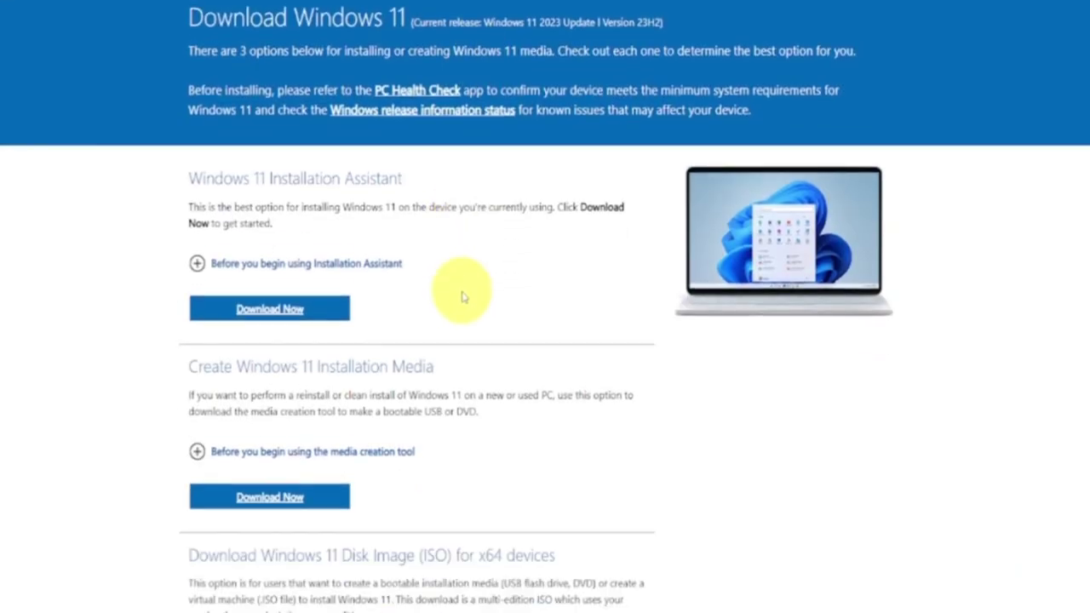
pyautogui.scroll(-3, 462, 294)
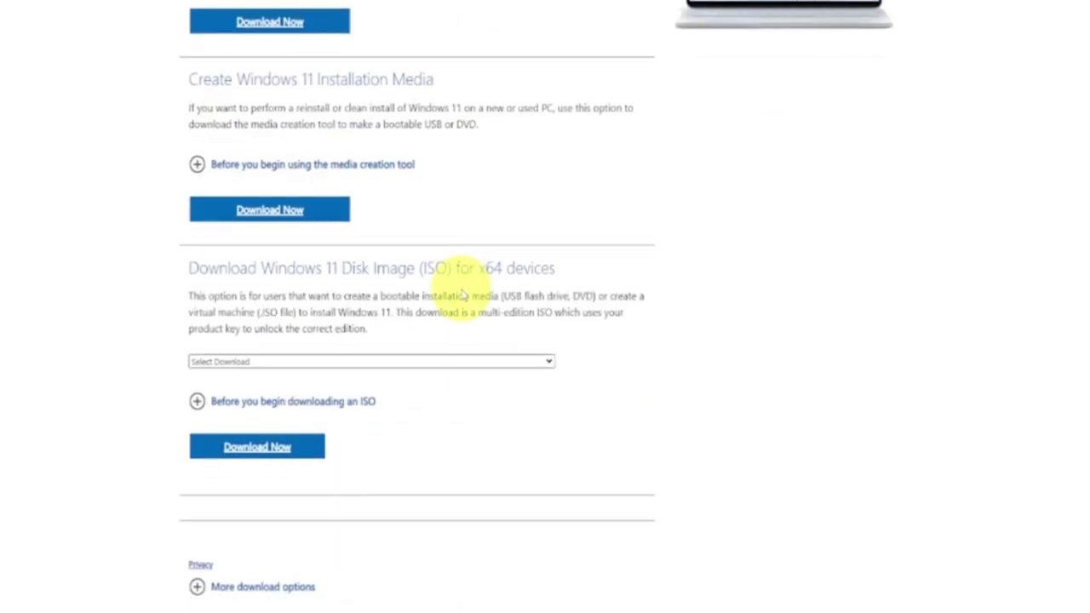
pyautogui.scroll(2, 463, 294)
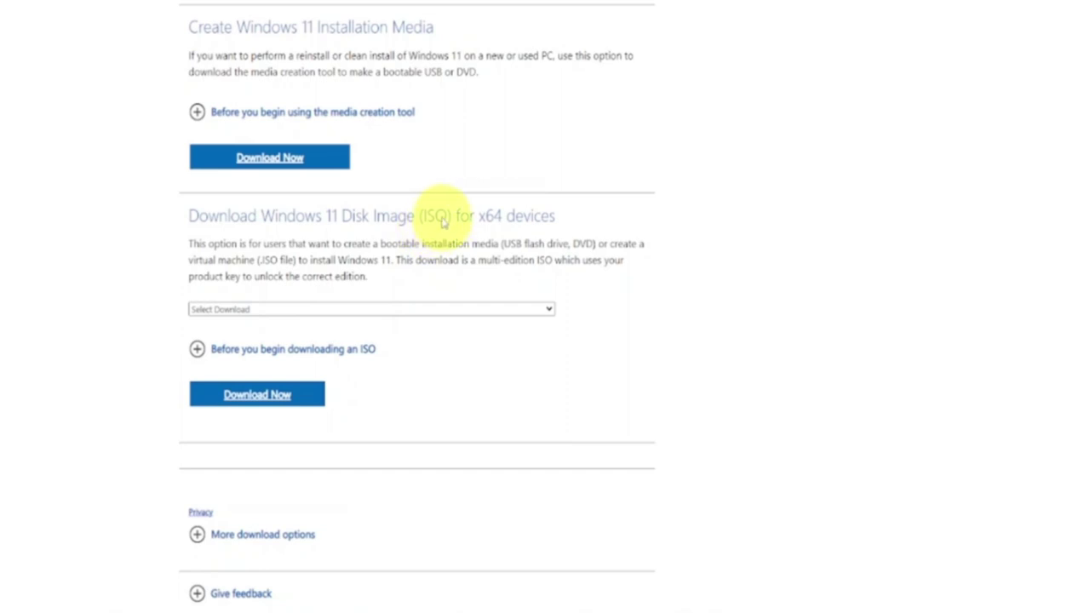
pyautogui.click(427, 311)
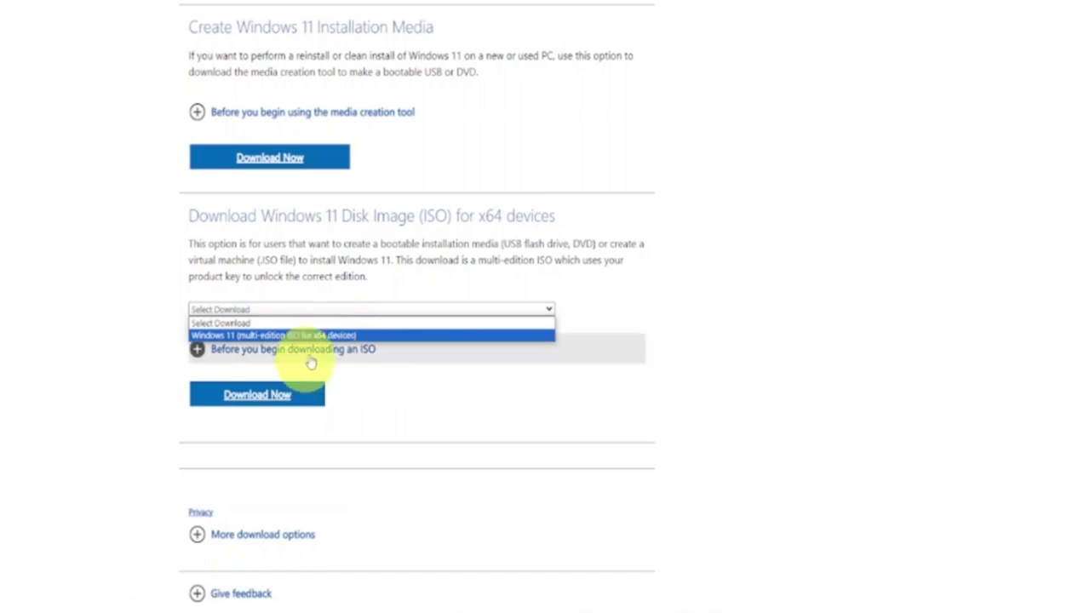
pyautogui.click(316, 338)
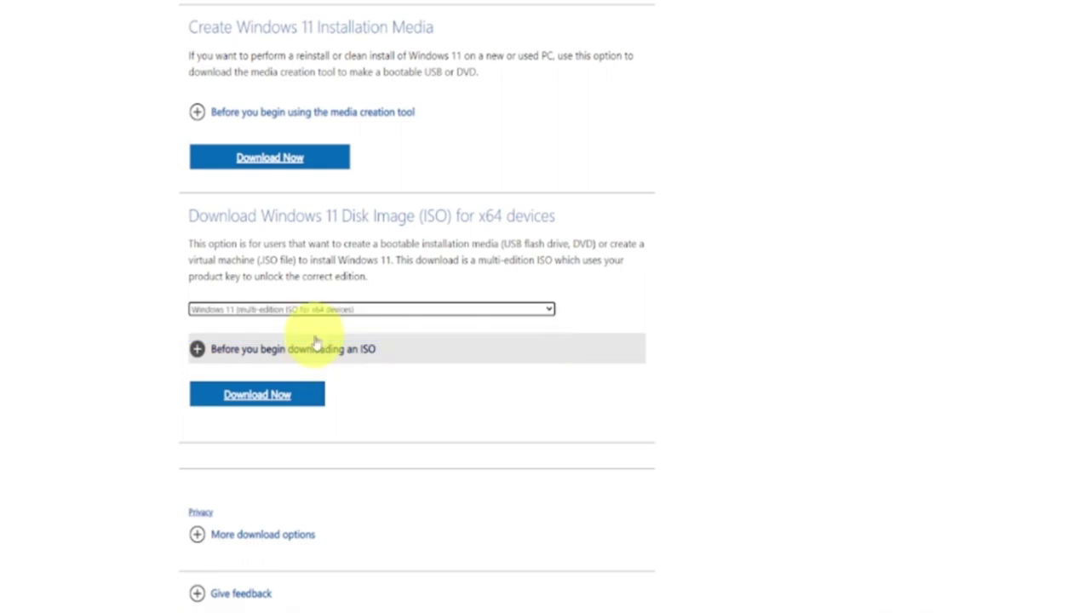
pyautogui.click(297, 401)
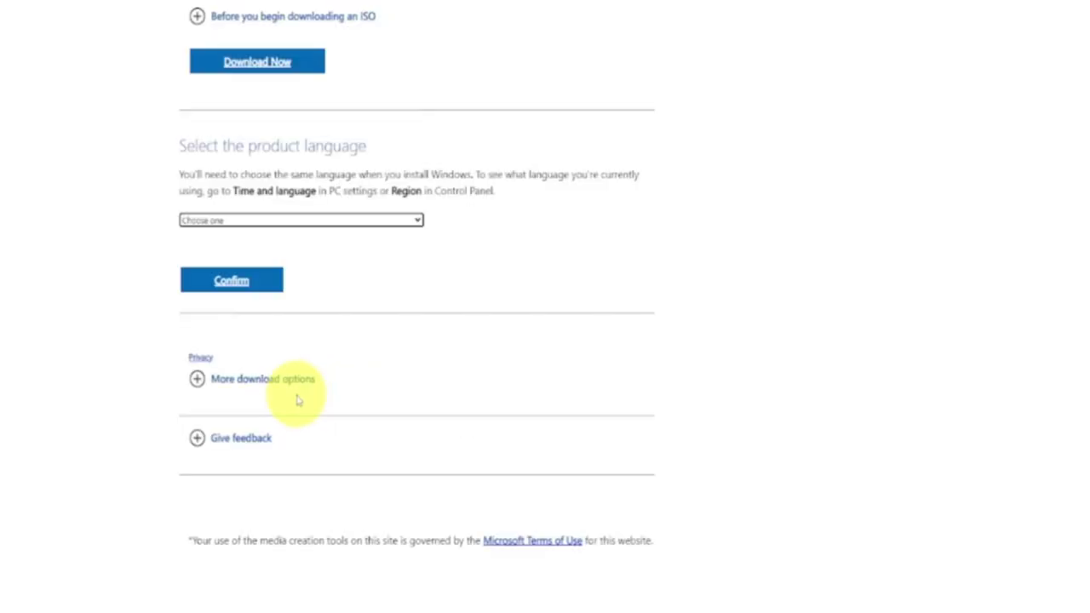
# Select English (United States) as the product language and confirm it
pyautogui.click(352, 222)
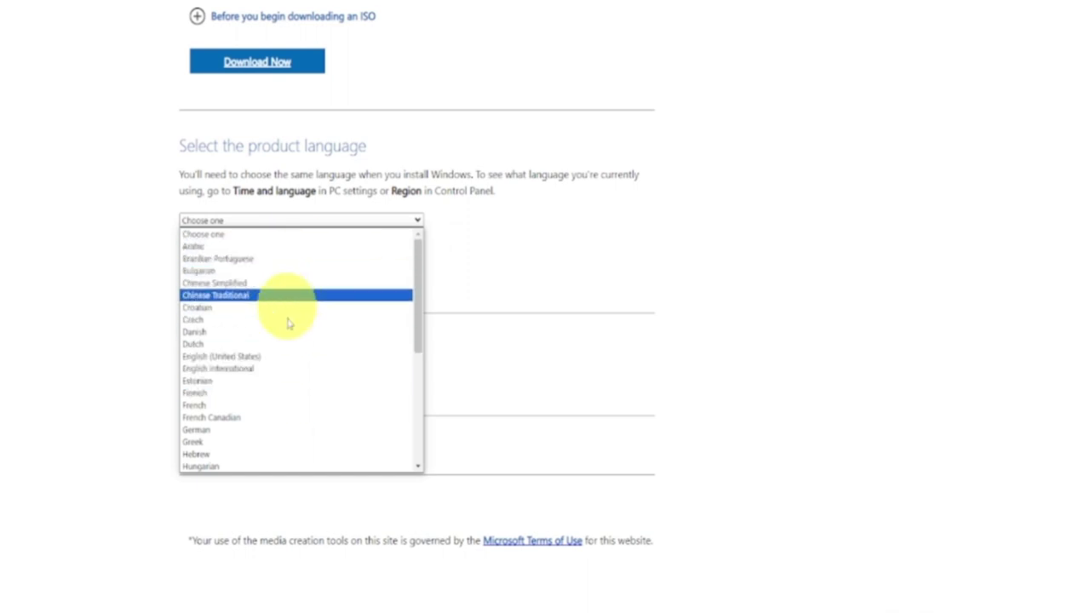
pyautogui.click(290, 363)
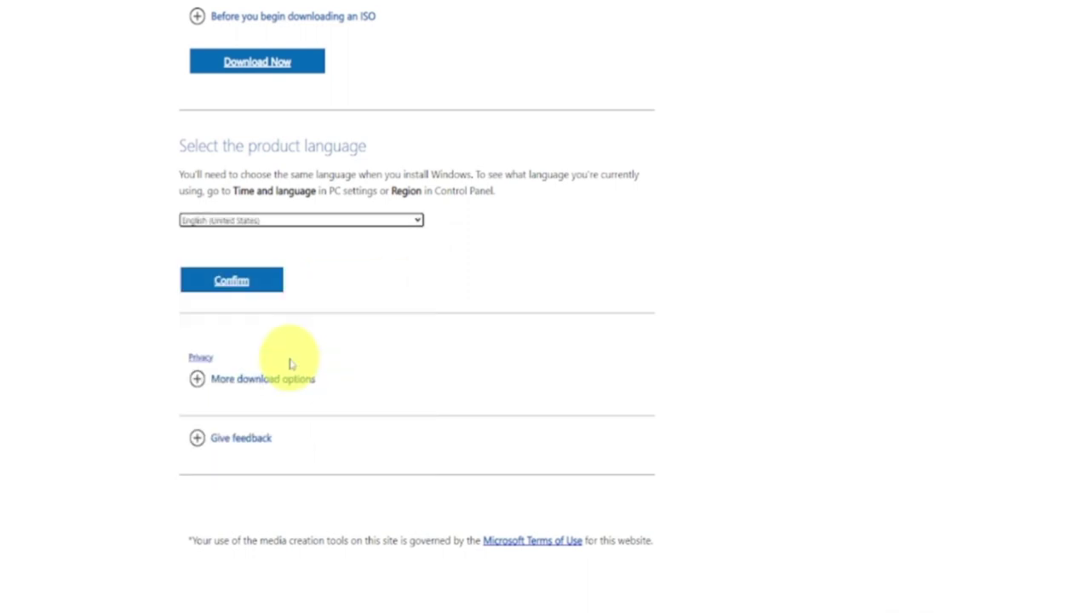
pyautogui.click(237, 288)
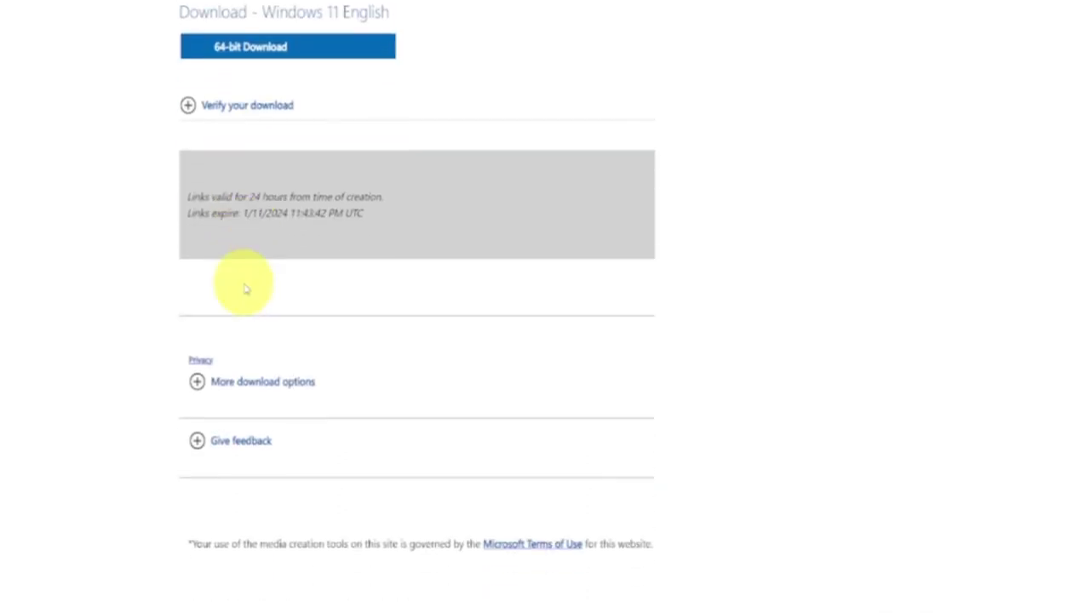
# Expand Verify your download and start the 64-bit English download
pyautogui.scroll(2, 245, 290)
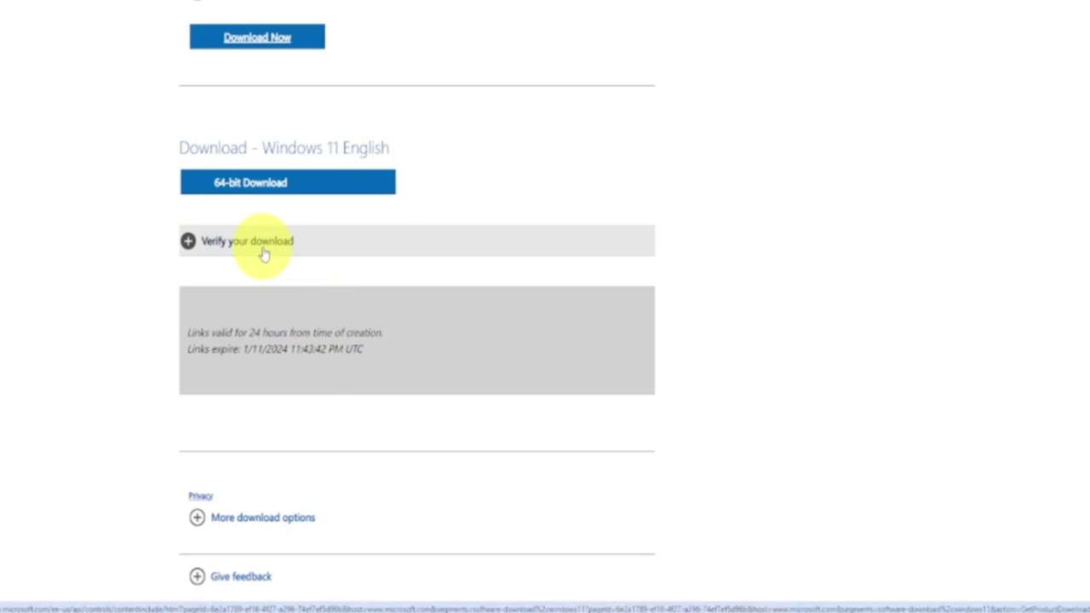
pyautogui.click(264, 253)
pyautogui.scroll(-5, 312, 267)
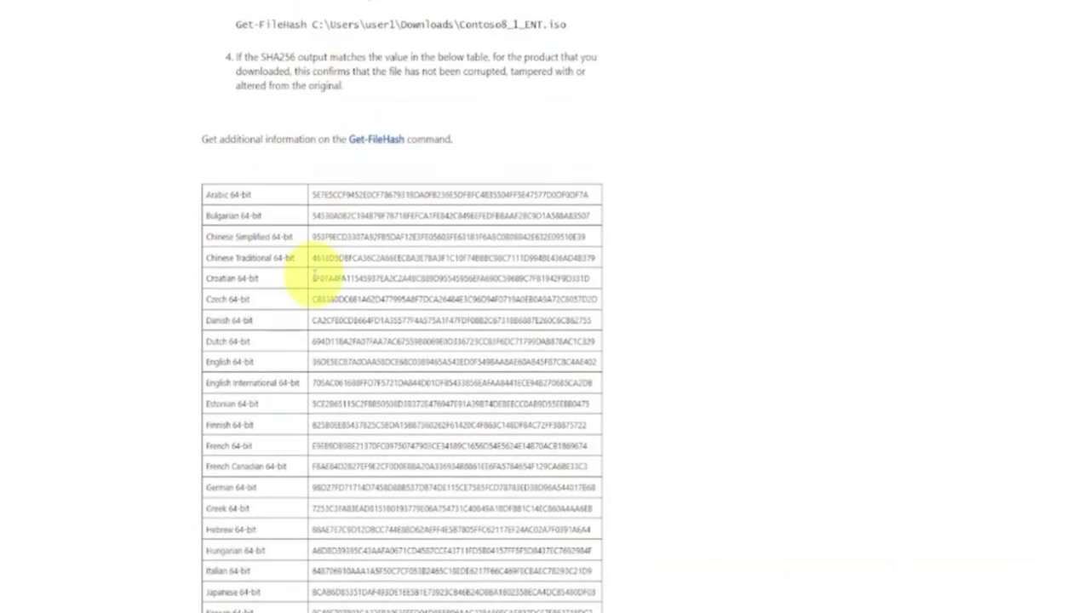
pyautogui.scroll(-10, 313, 277)
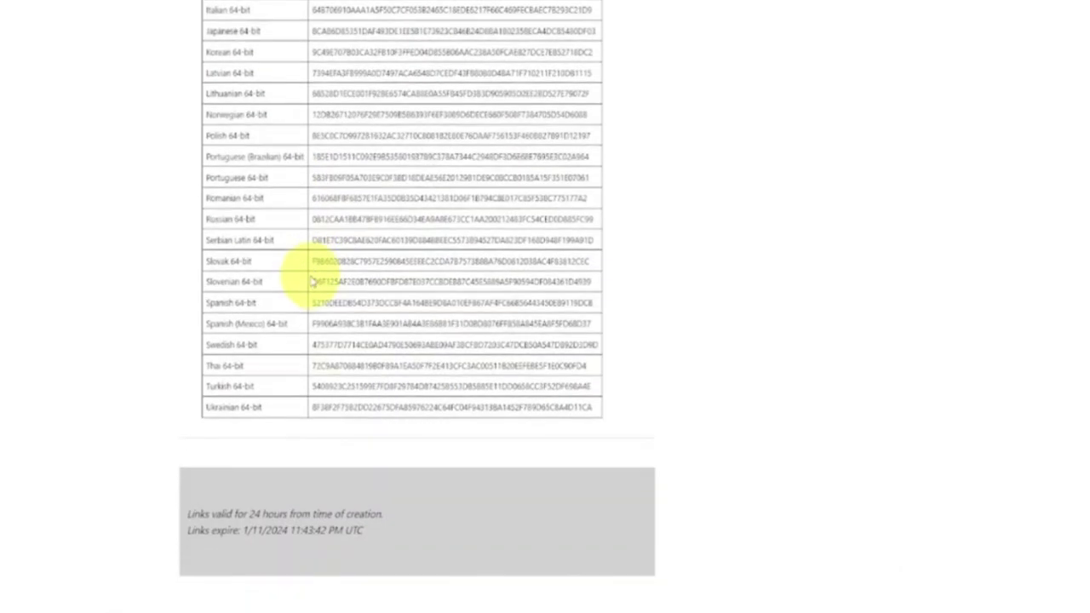
pyautogui.scroll(-3, 312, 276)
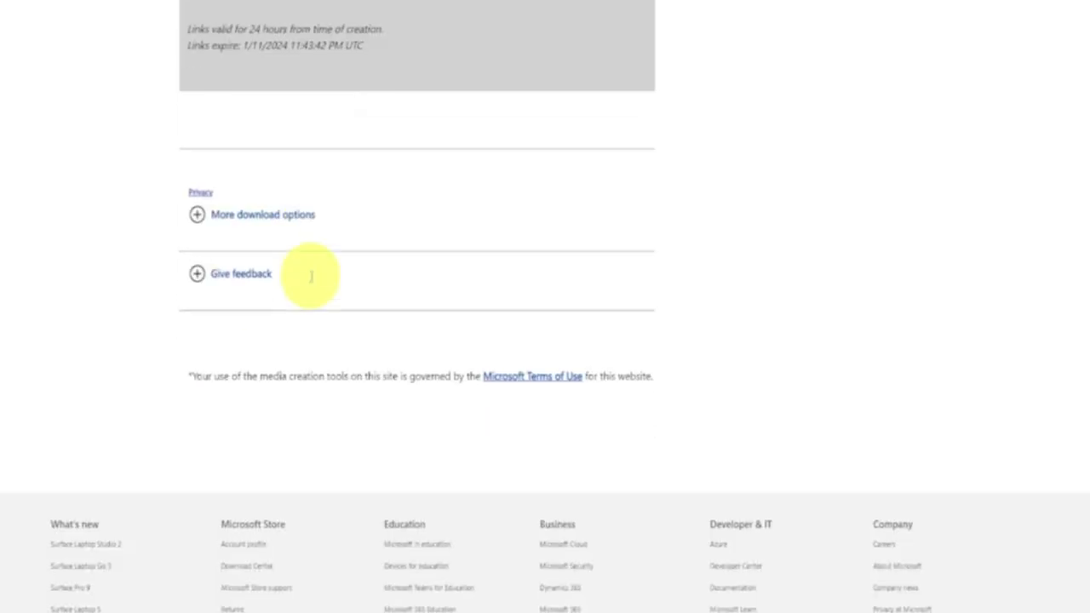
pyautogui.scroll(10, 311, 277)
pyautogui.scroll(5, 312, 281)
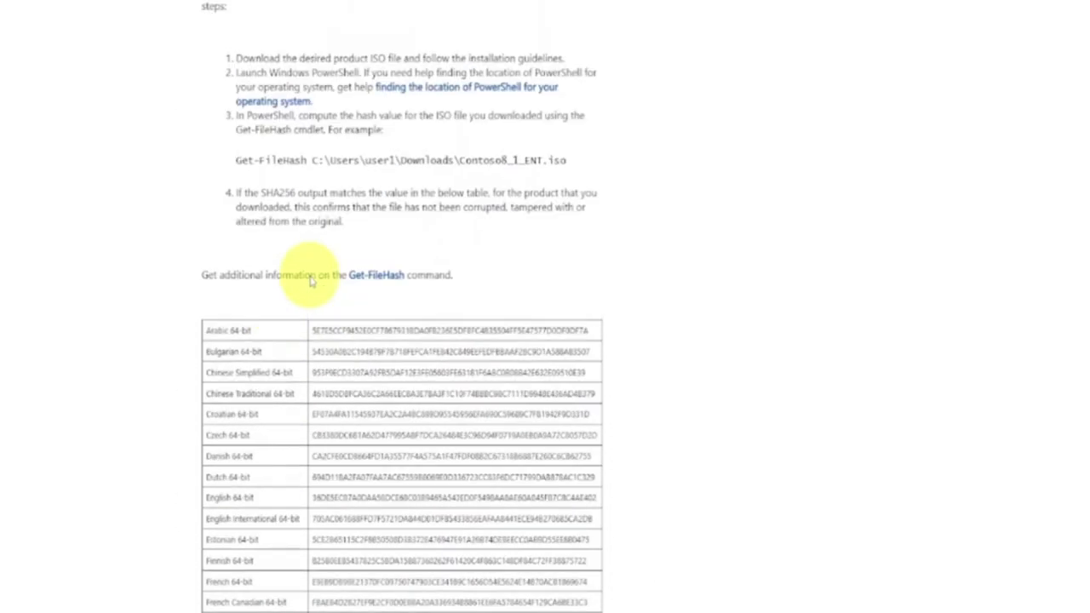
pyautogui.scroll(1, 312, 281)
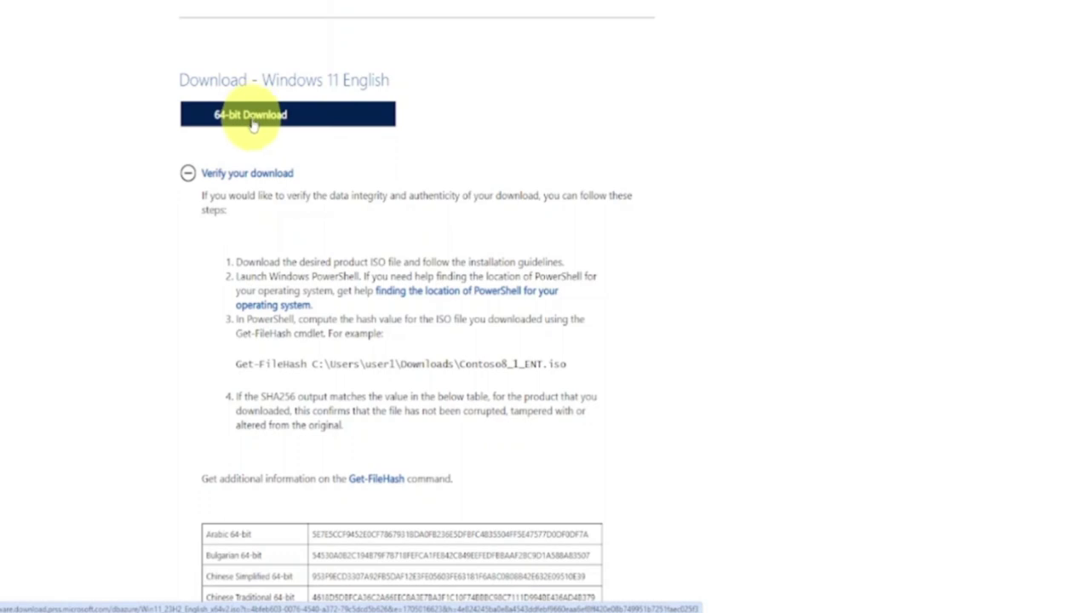
pyautogui.click(252, 124)
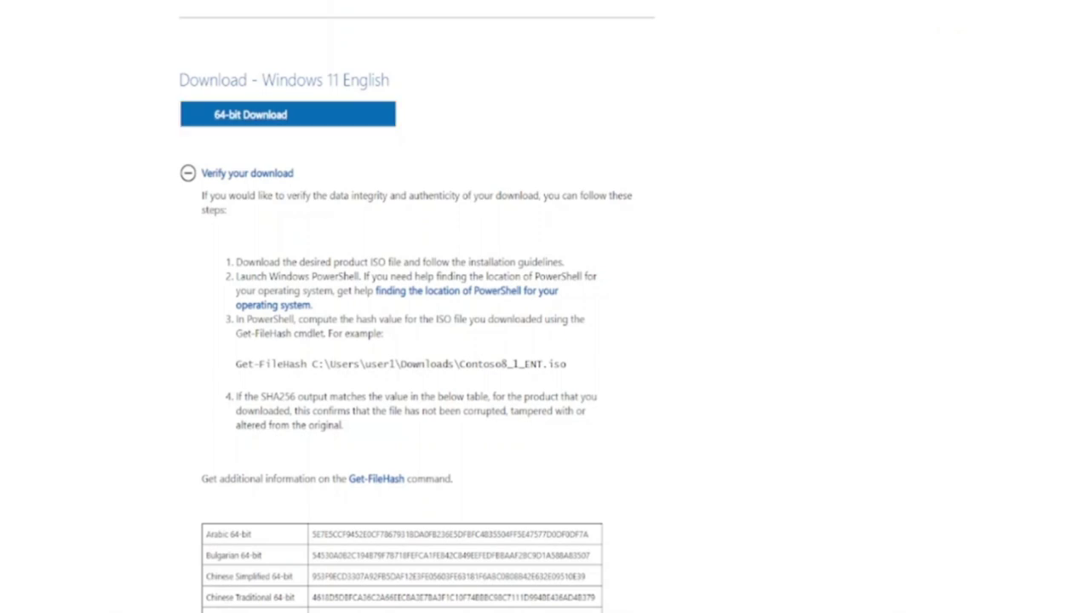
pyautogui.moveTo(656, 41); pyautogui.dragTo(458, 65)
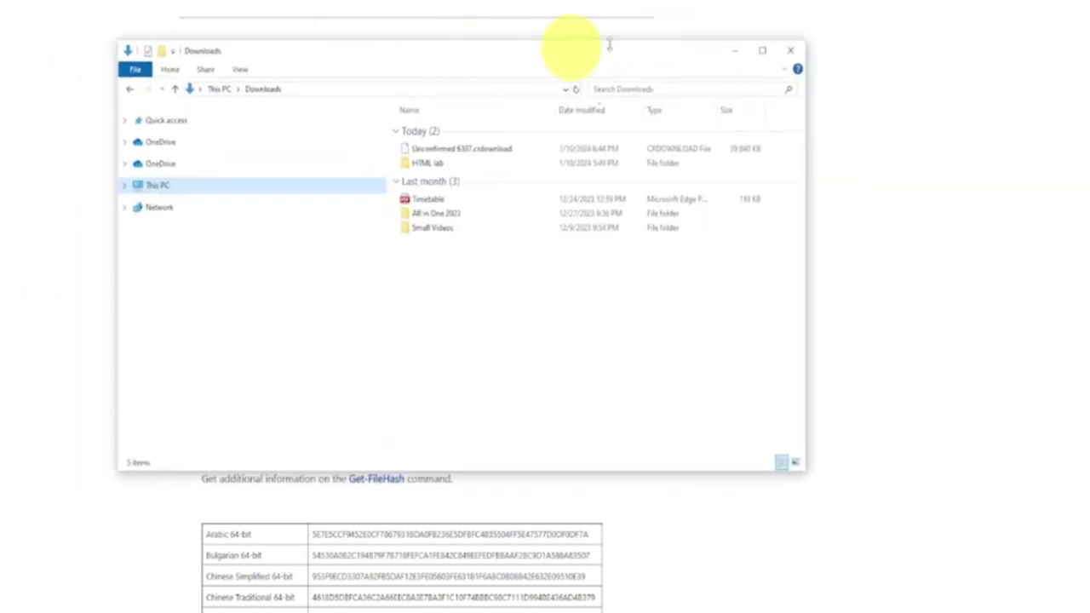
# Maximise Downloads to confirm Win11_23H2_English_x64v2 ISO has finished downloading
pyautogui.click(763, 50)
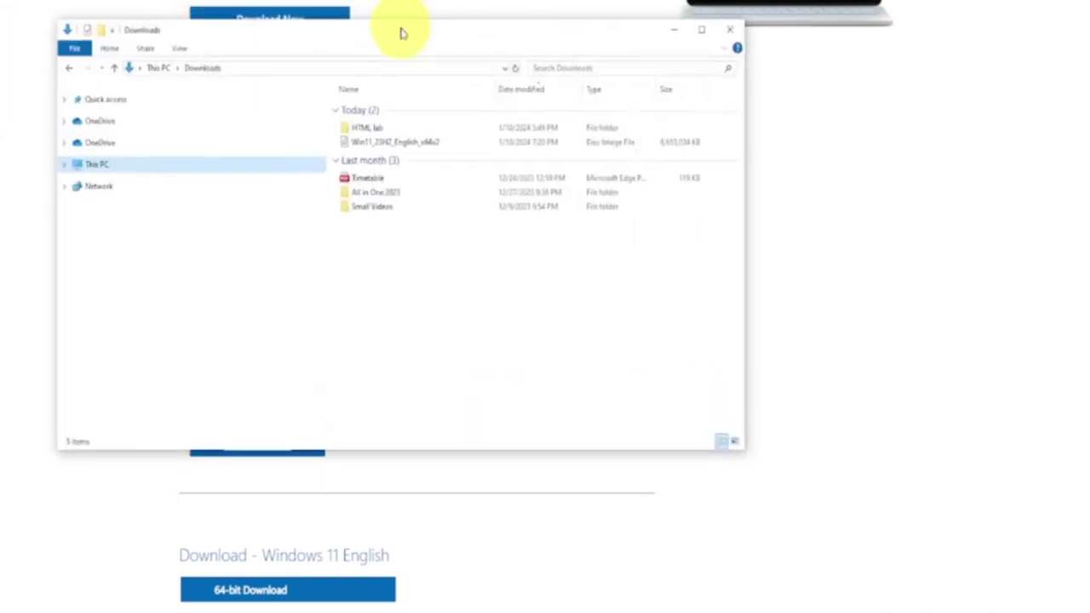
pyautogui.click(703, 39)
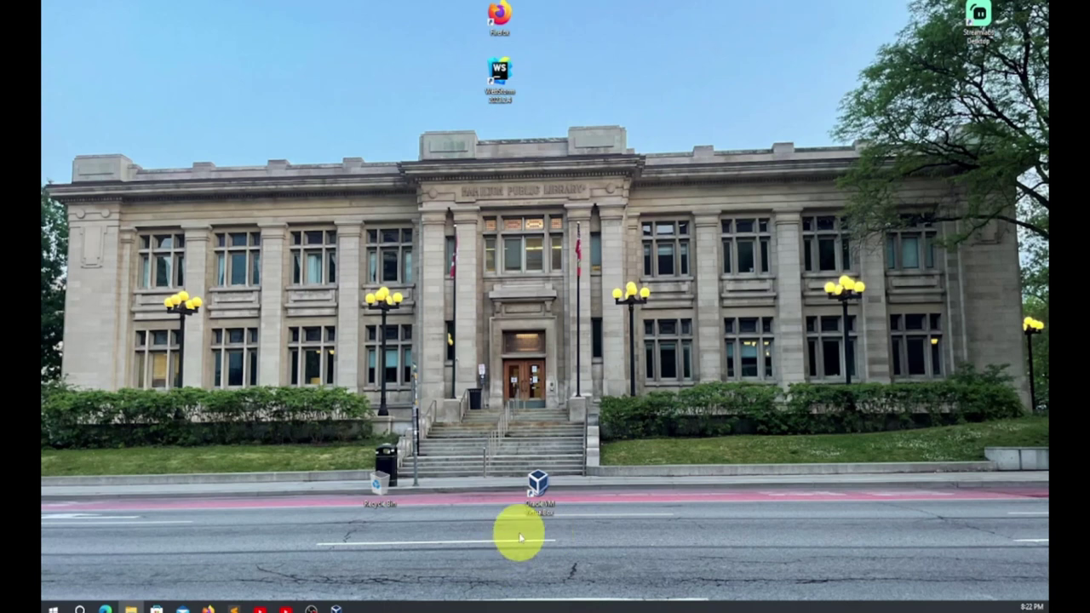
# Launch VirtualBox from the desktop and open the new virtual machine wizard
pyautogui.click(541, 504)
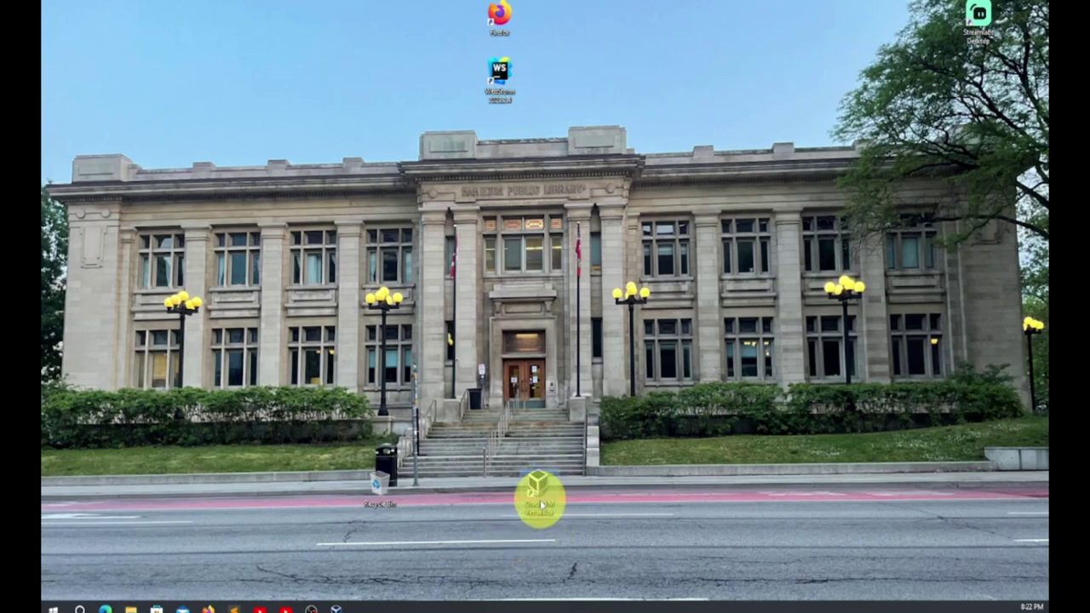
pyautogui.doubleClick(540, 504)
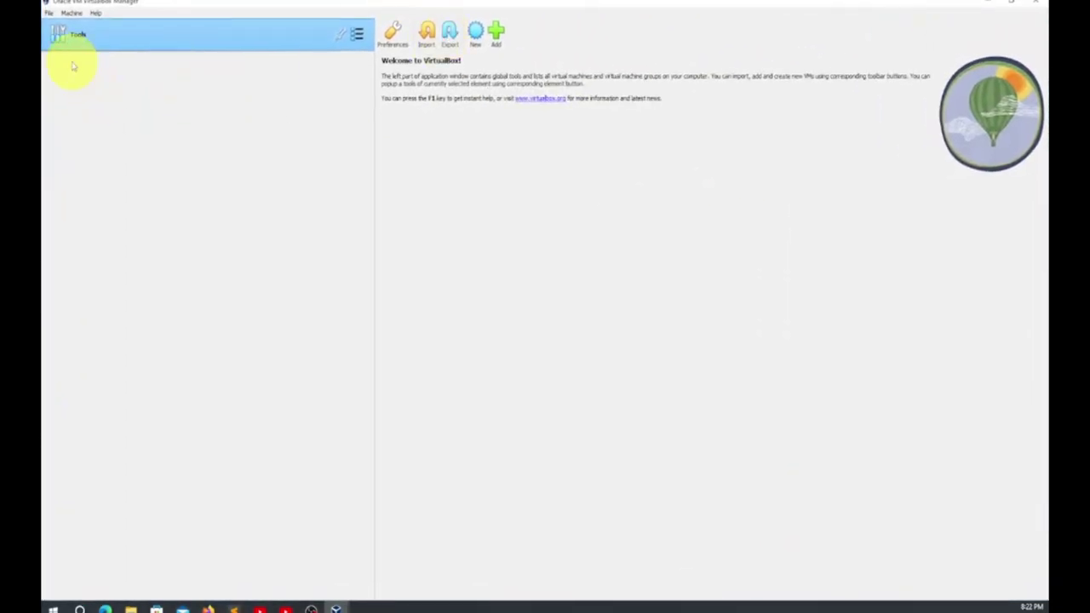
pyautogui.click(73, 13)
pyautogui.click(78, 29)
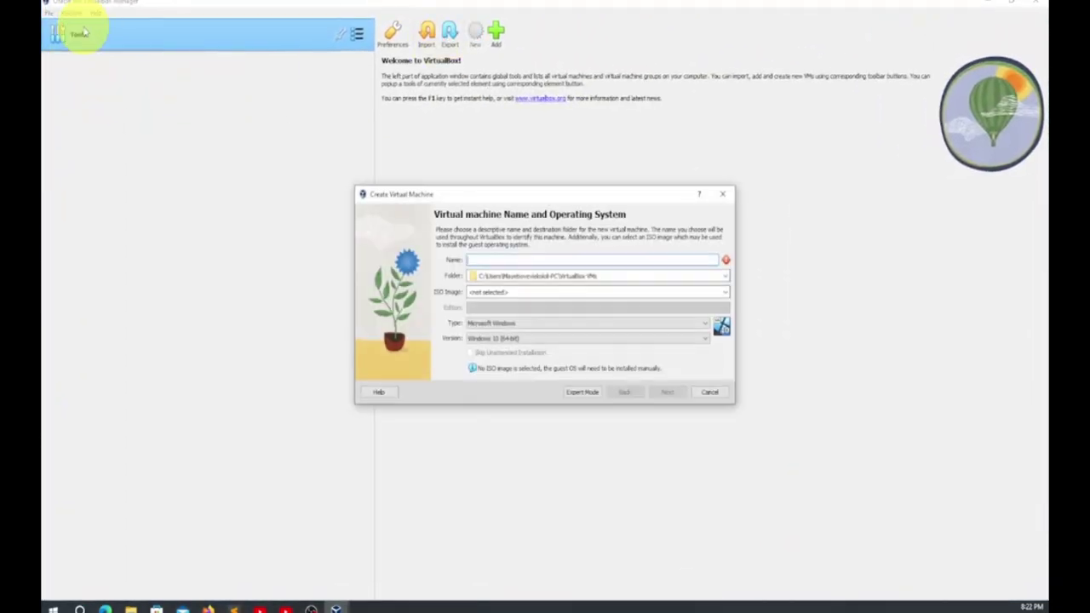
pyautogui.click(723, 194)
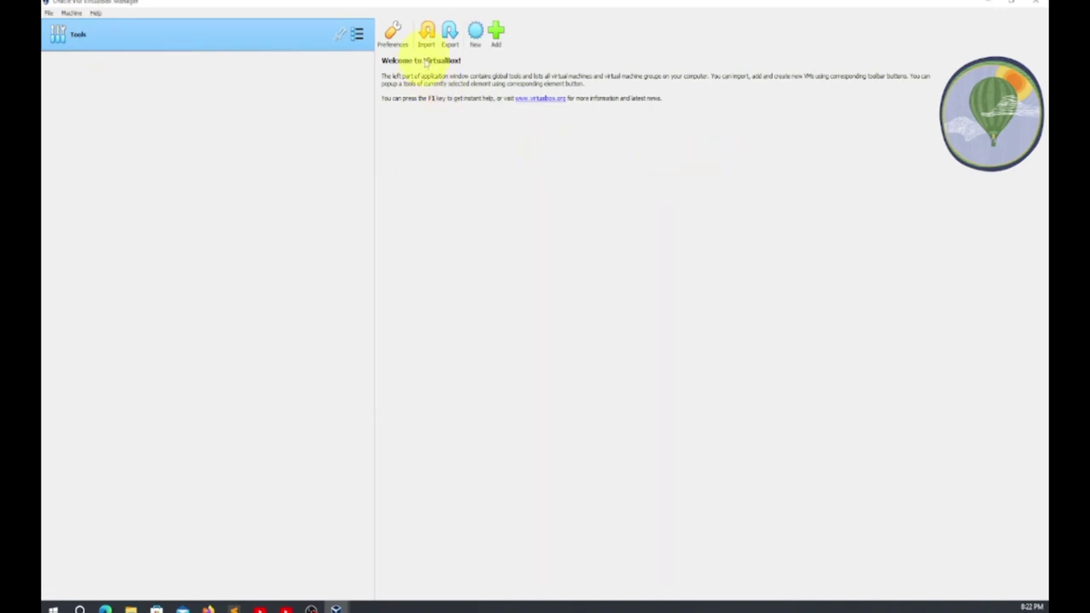
pyautogui.click(477, 41)
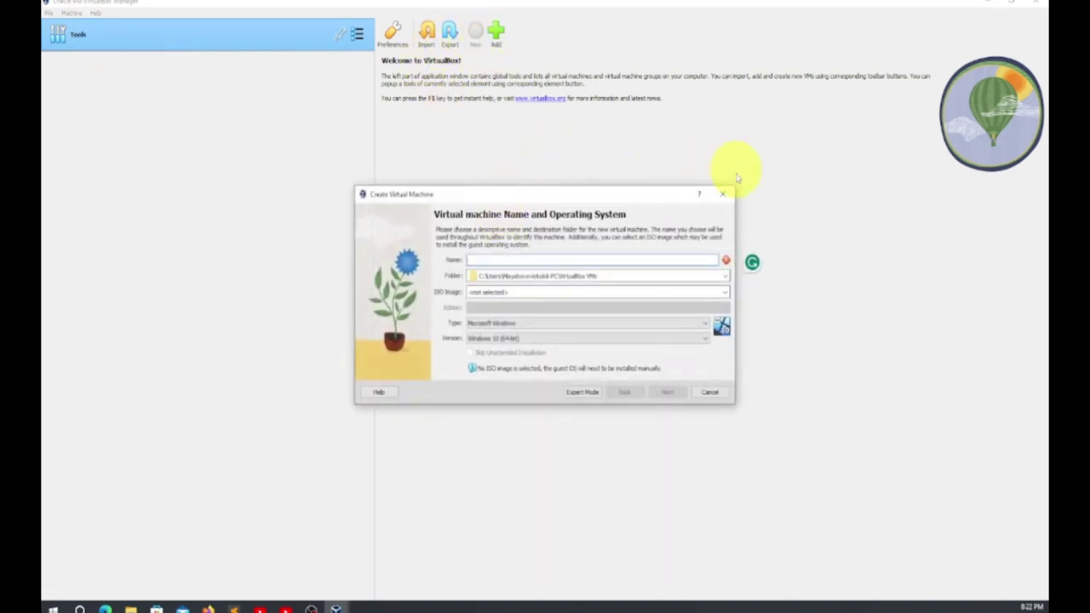
pyautogui.click(721, 195)
pyautogui.click(73, 12)
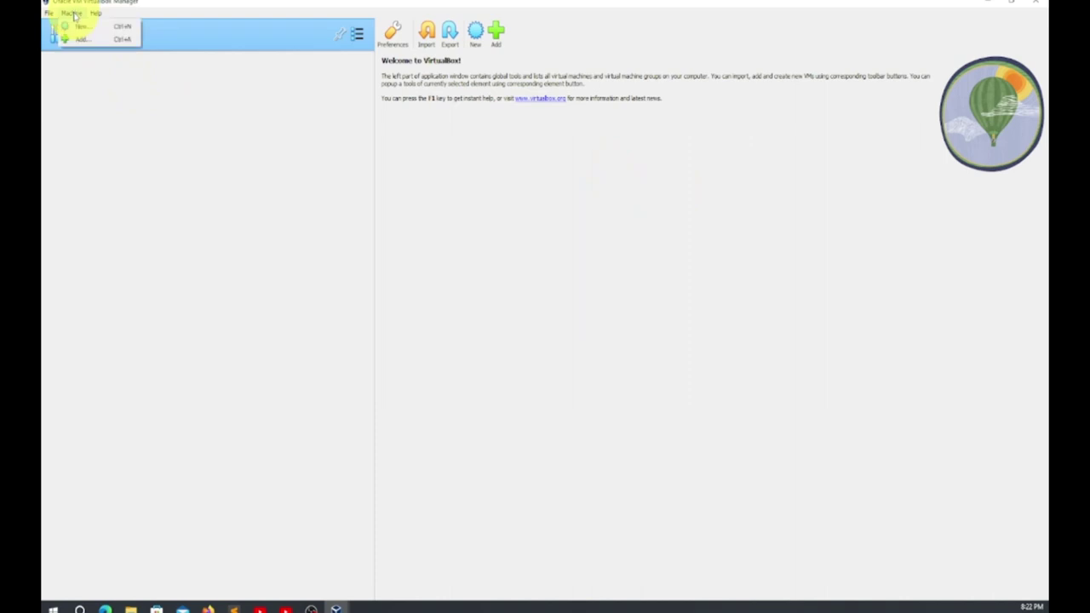
pyautogui.click(79, 28)
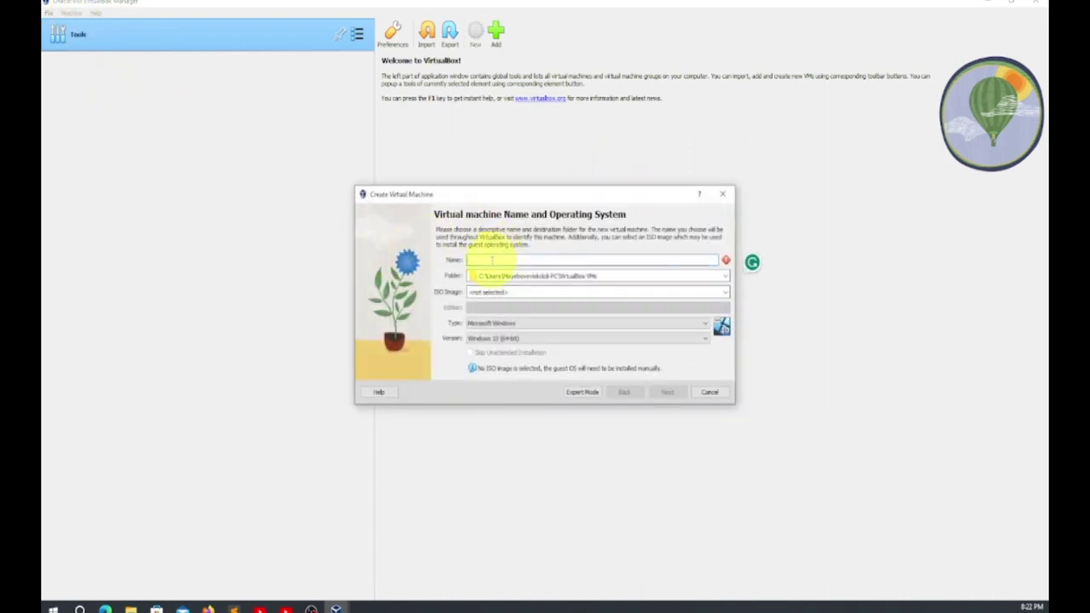
# Create the Win11 Pro VM with 9388 MB memory and a pre-allocated 25.79 GB disk
pyautogui.write('vm')
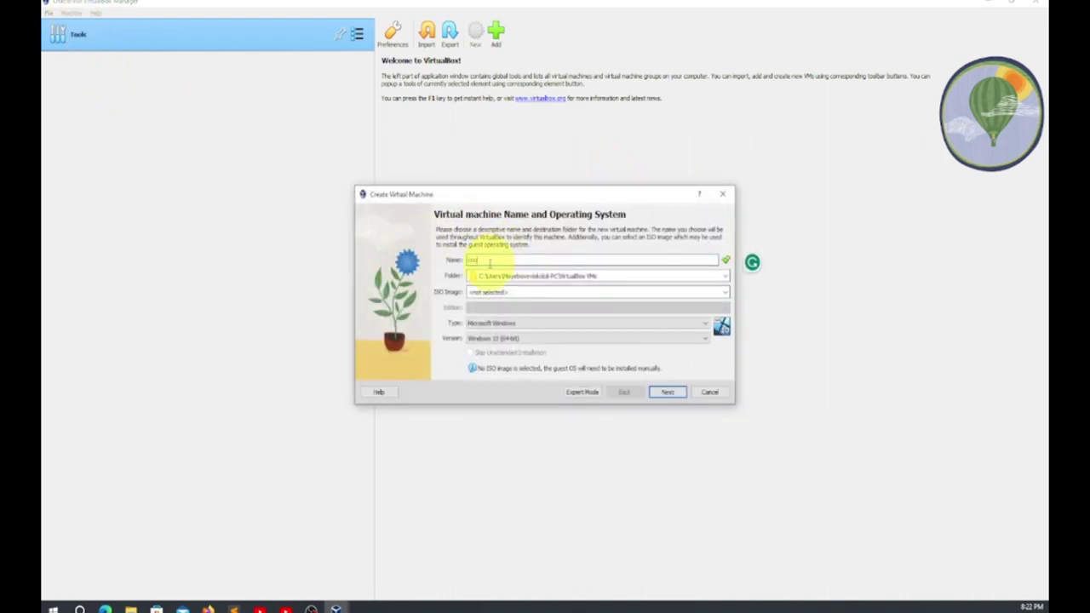
pyautogui.write('11Pro')
pyautogui.click(668, 394)
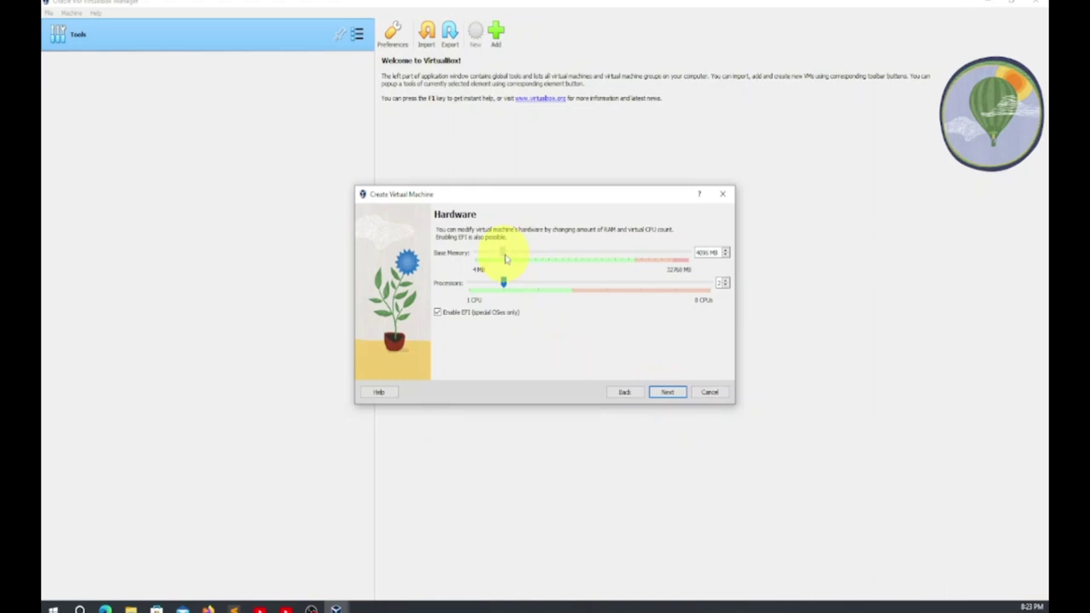
pyautogui.moveTo(505, 258); pyautogui.dragTo(542, 260)
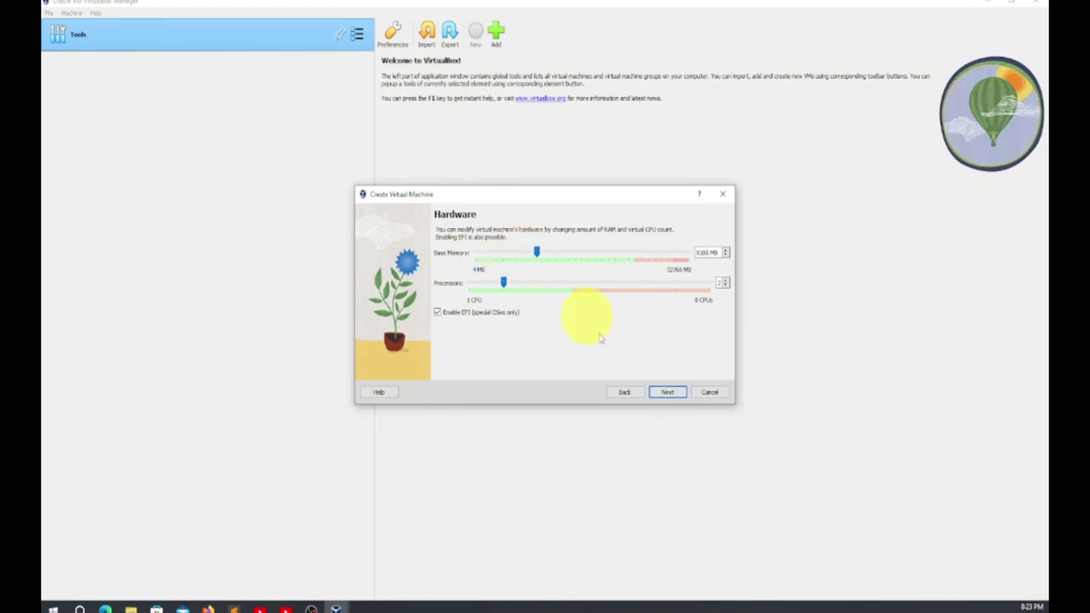
pyautogui.click(670, 397)
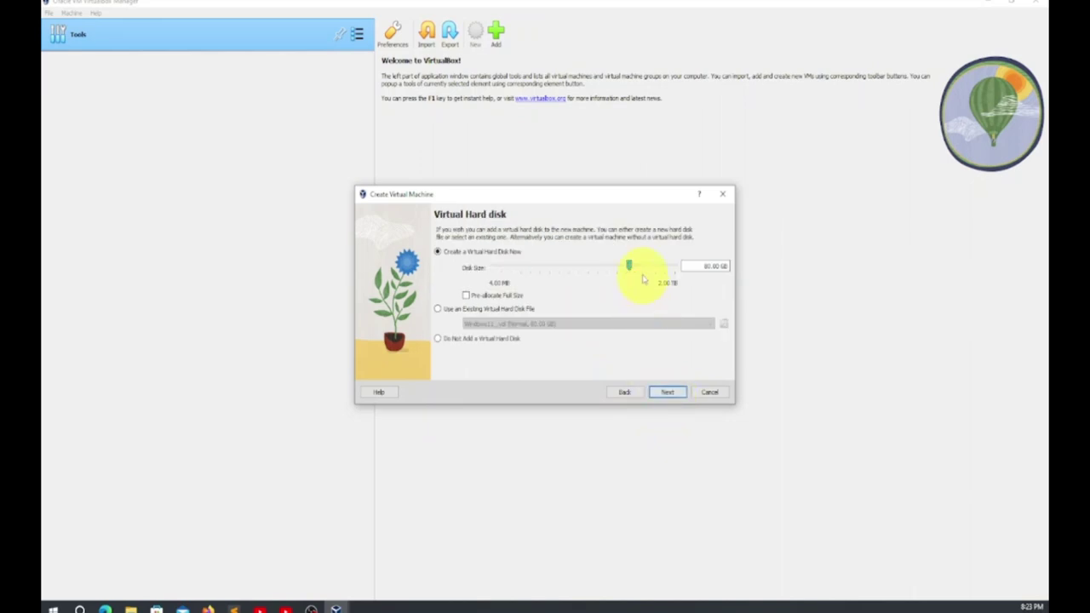
pyautogui.moveTo(629, 266)
pyautogui.mouseDown()
pyautogui.moveTo(589, 282)
pyautogui.moveTo(616, 279)
pyautogui.mouseUp()
pyautogui.click(466, 296)
pyautogui.click(672, 394)
pyautogui.click(671, 396)
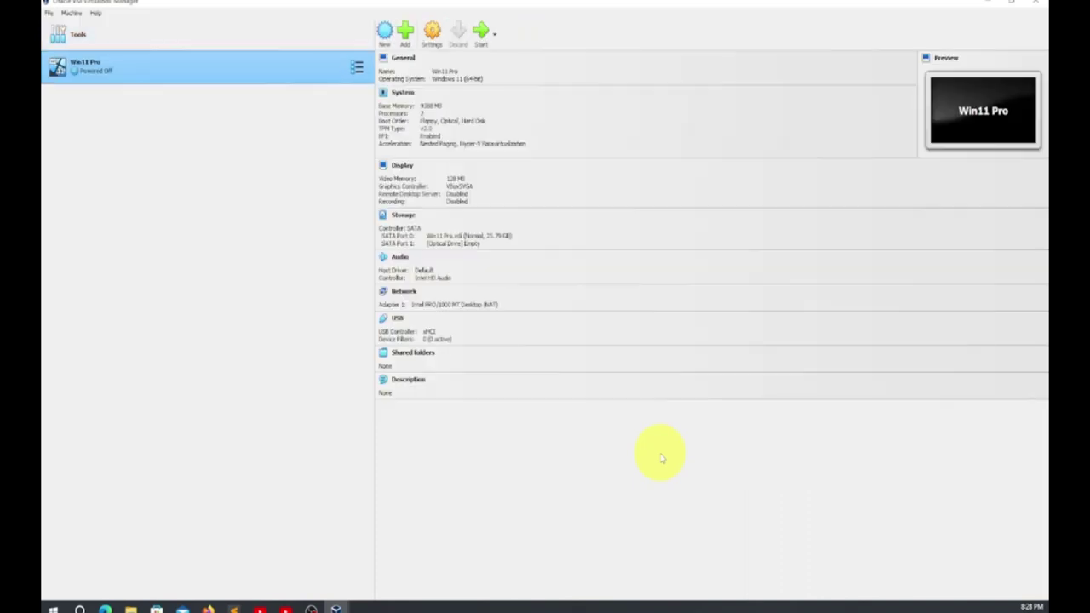
# Attach Win11_23H2_English_x64v2.iso to the empty optical drive in Storage settings and save
pyautogui.click(433, 36)
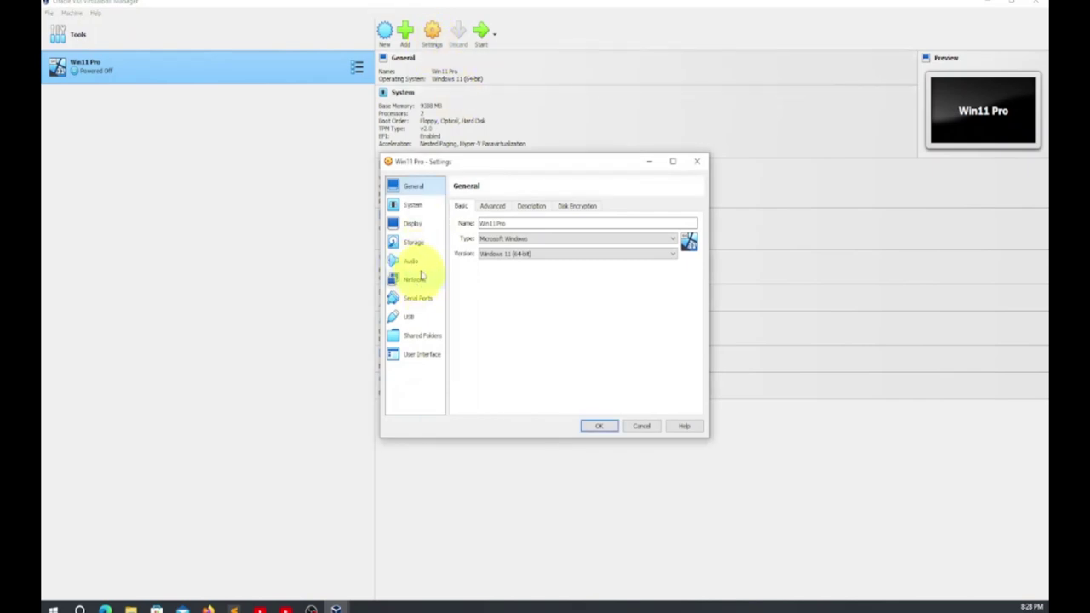
pyautogui.click(424, 244)
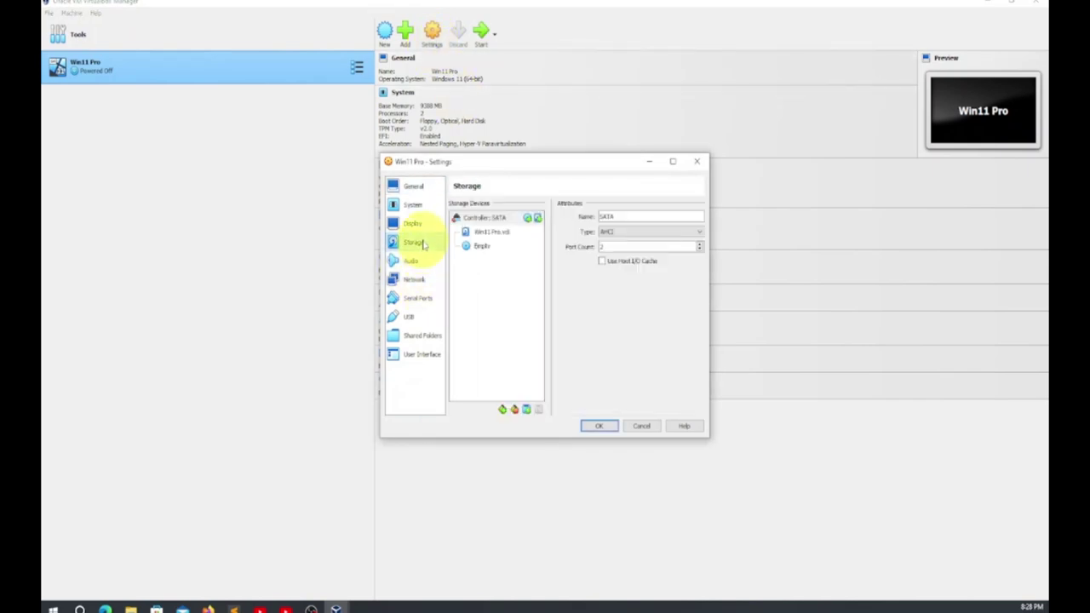
pyautogui.click(477, 246)
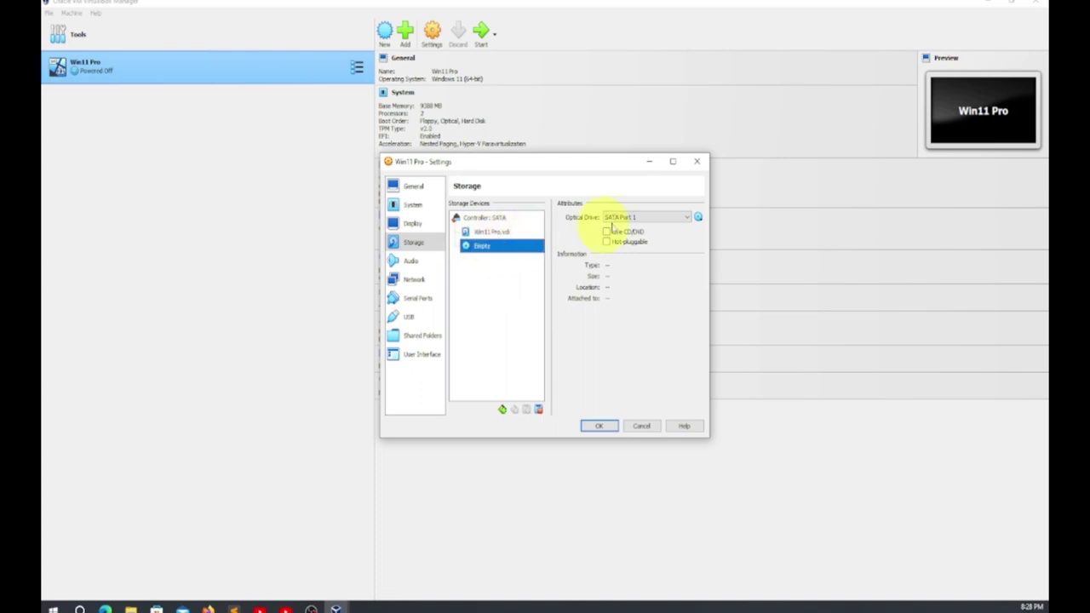
pyautogui.click(698, 218)
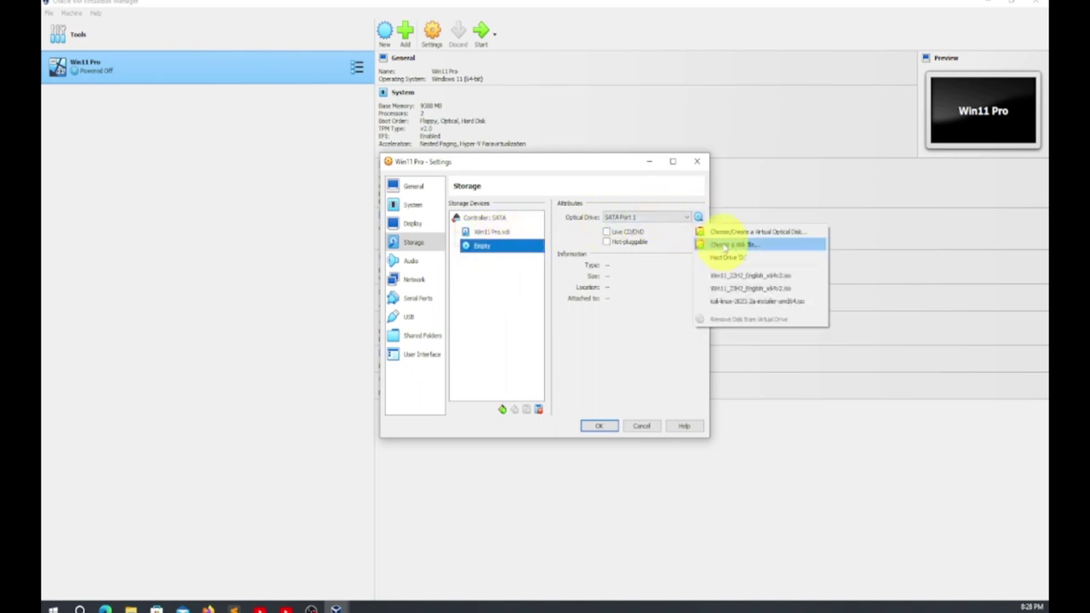
pyautogui.click(728, 245)
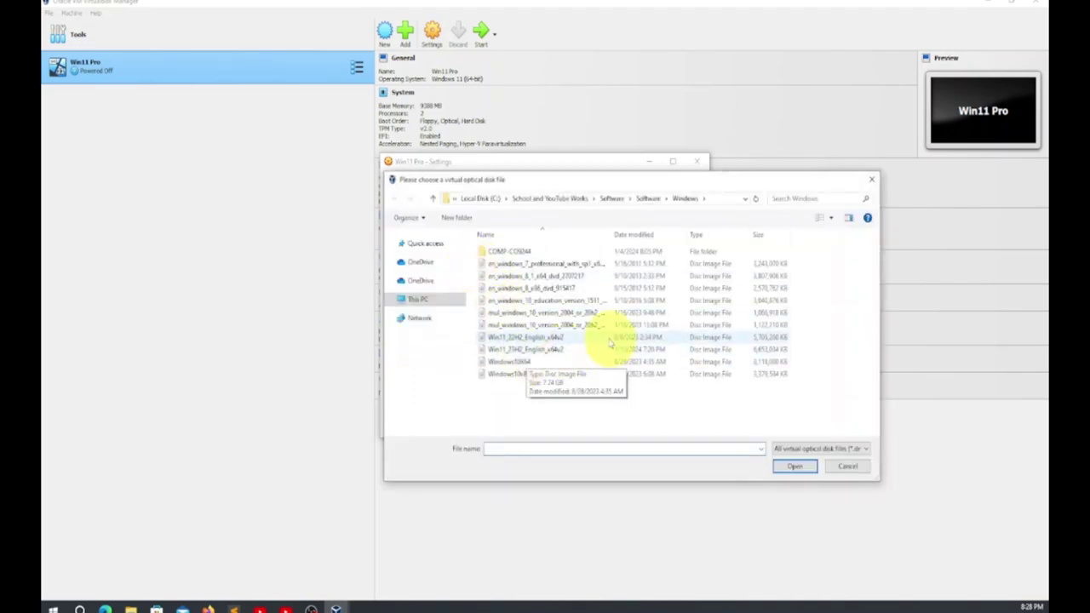
pyautogui.click(568, 338)
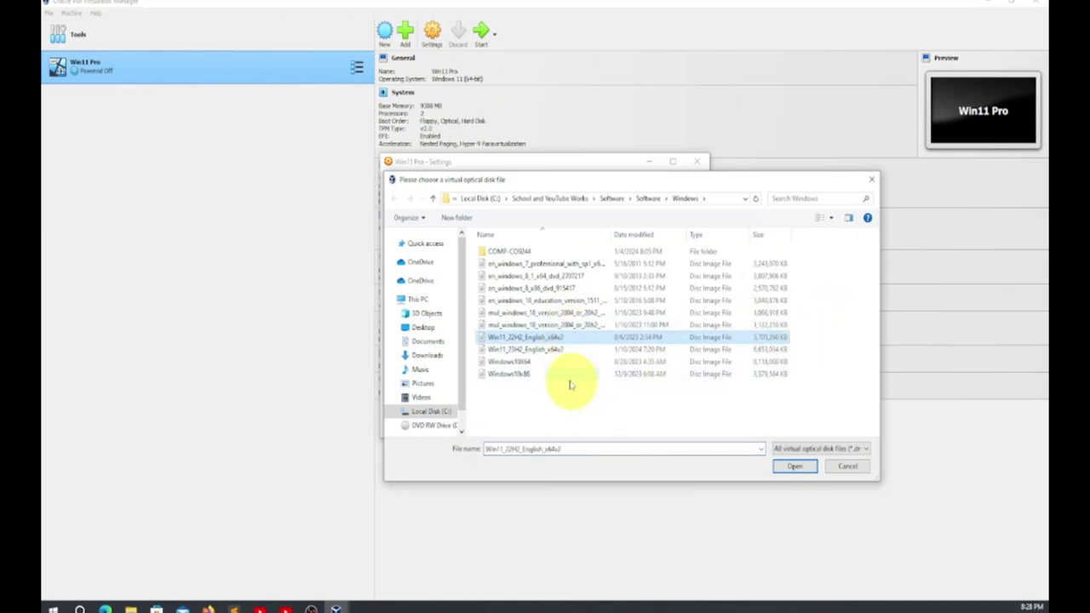
pyautogui.click(569, 351)
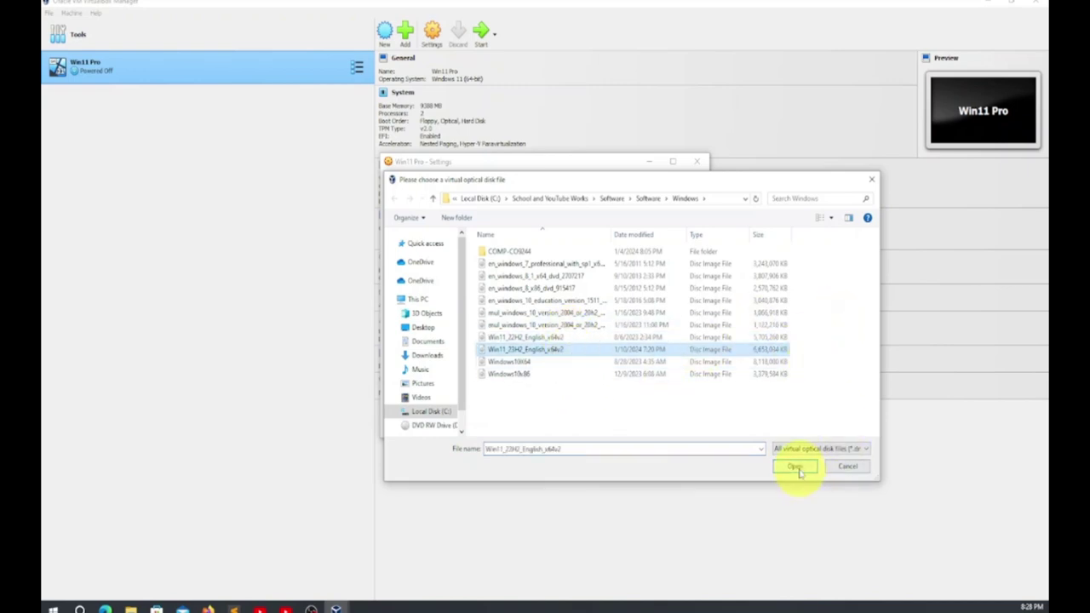
pyautogui.click(796, 468)
pyautogui.click(600, 428)
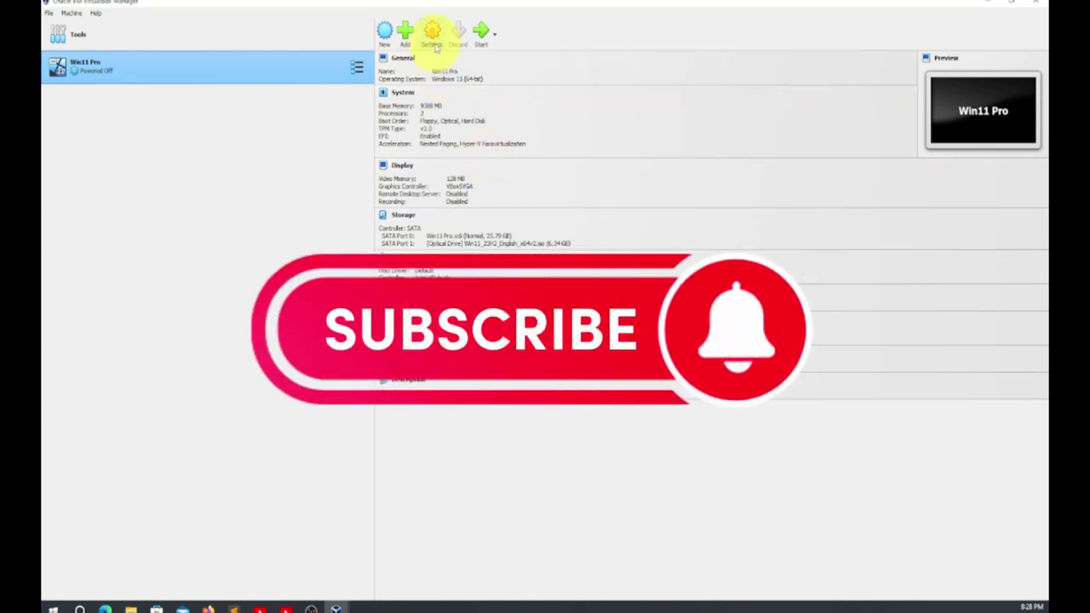
pyautogui.click(434, 42)
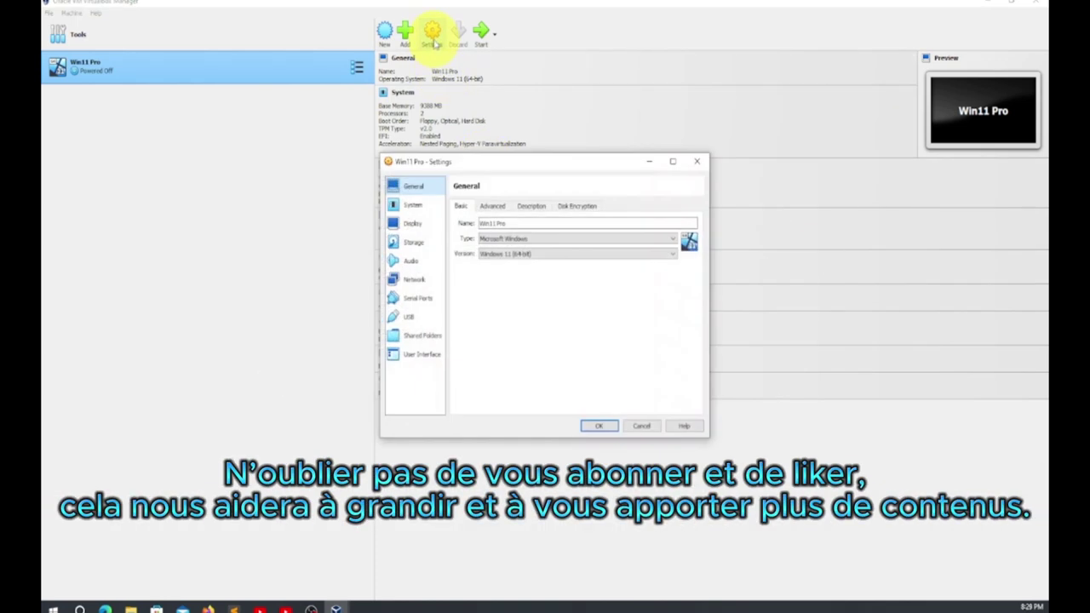
pyautogui.click(414, 280)
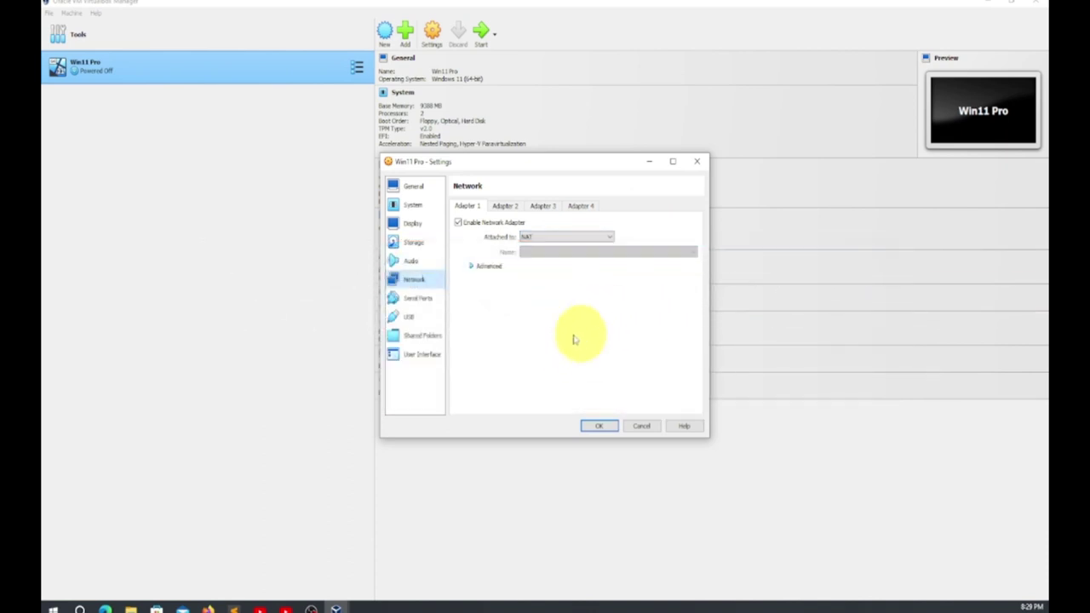
pyautogui.click(557, 237)
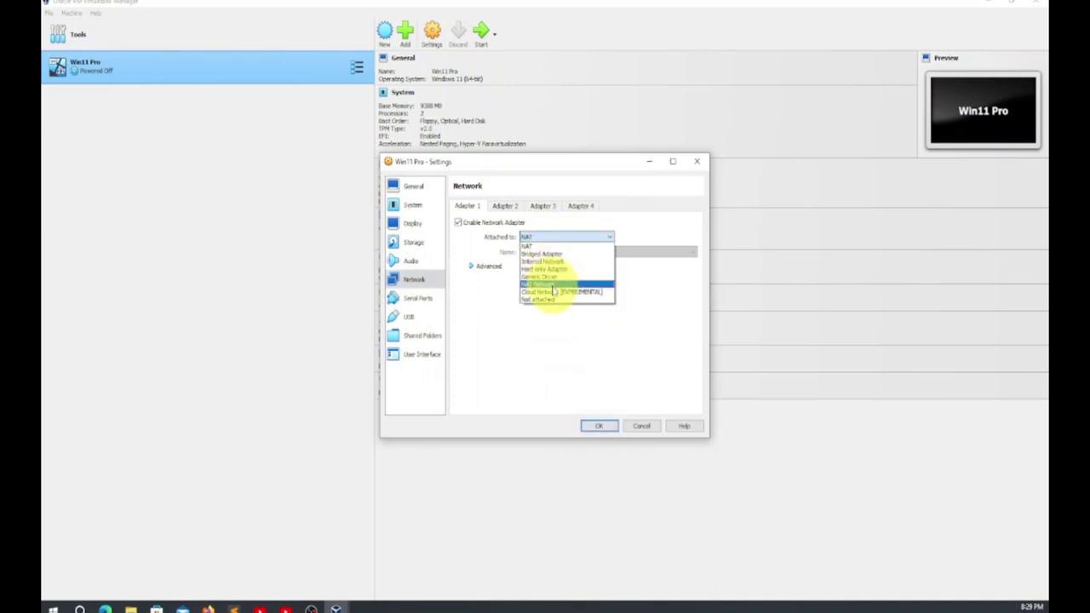
pyautogui.click(545, 244)
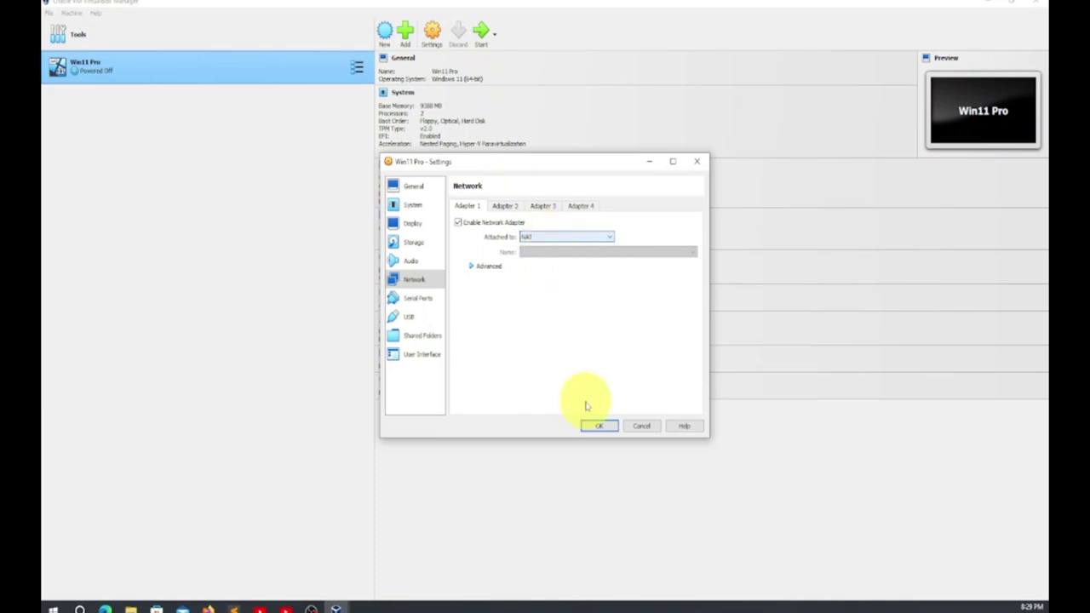
pyautogui.click(594, 425)
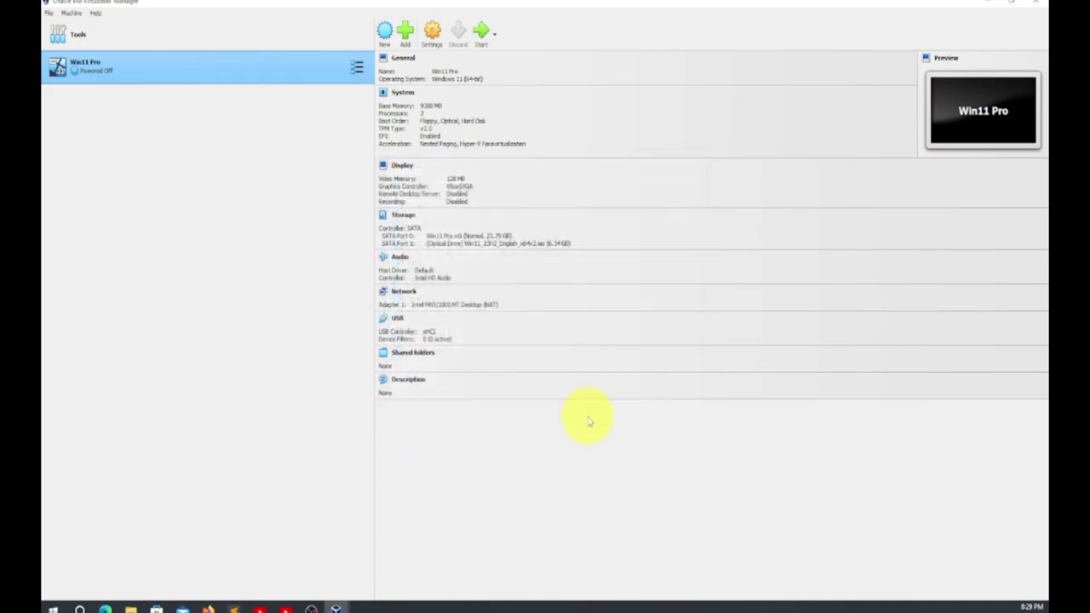
# Power on the Win11 Pro VM, maximize its window, and boot it from the installation disc
pyautogui.click(482, 33)
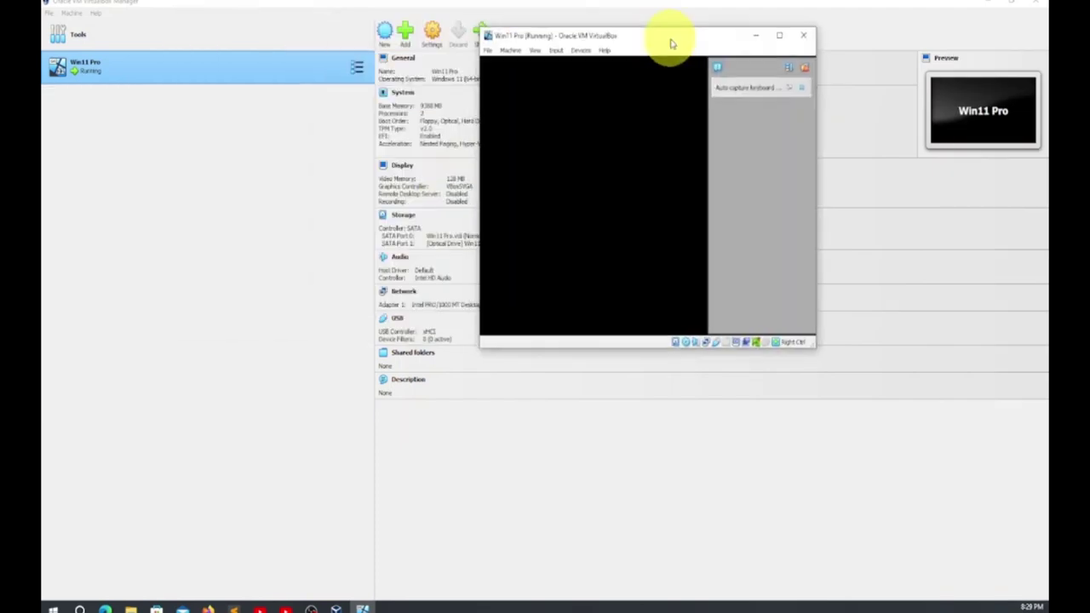
pyautogui.moveTo(674, 42); pyautogui.dragTo(584, 110)
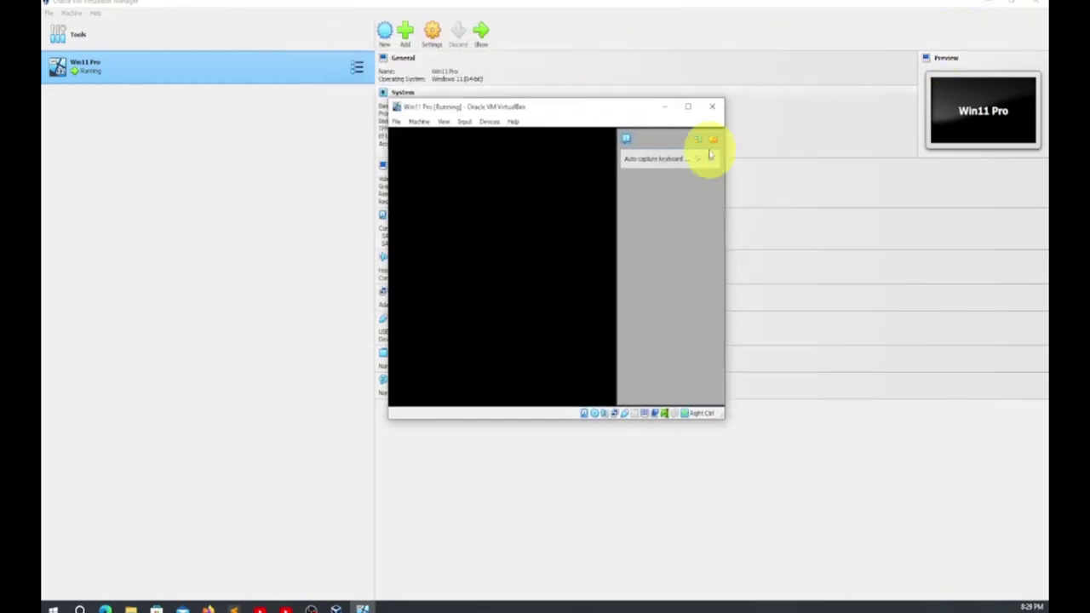
pyautogui.click(689, 108)
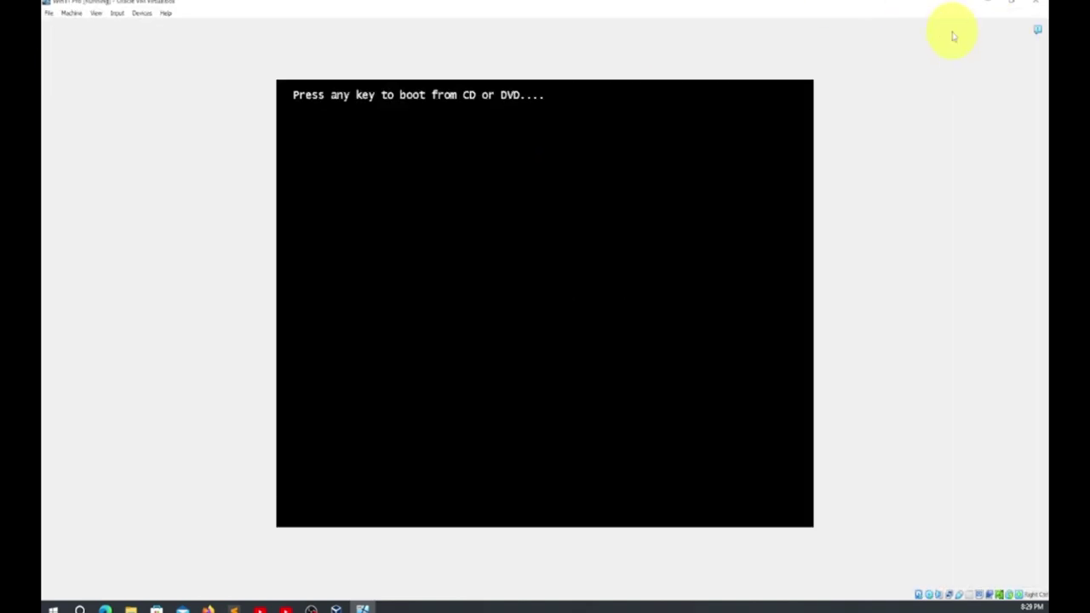
pyautogui.press('Return')
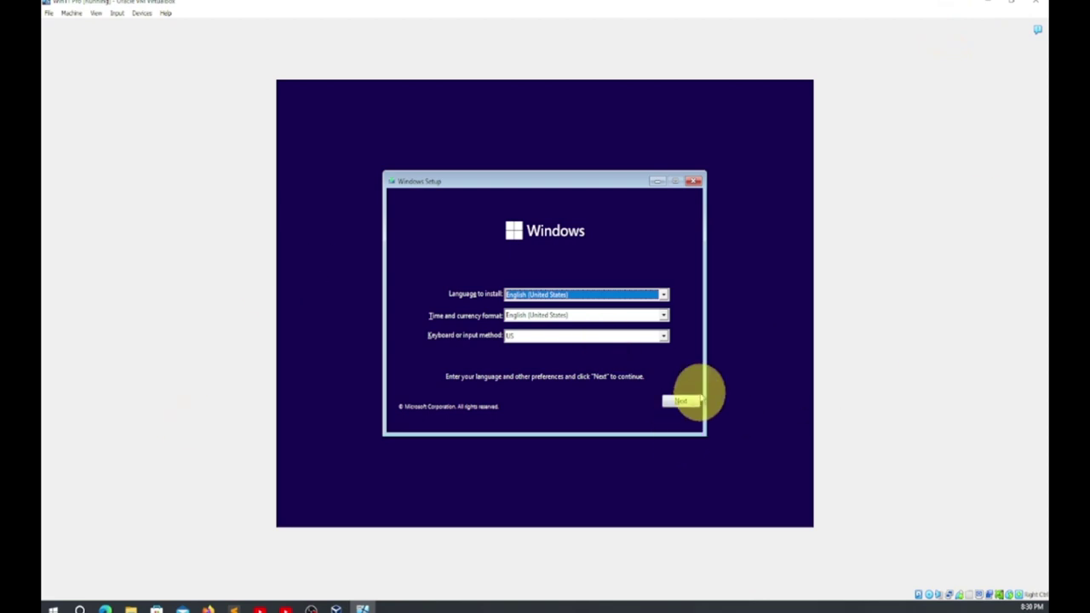
# Keep the English (United States) defaults, skip the product key, and pick Windows 11 Pro
pyautogui.click(686, 401)
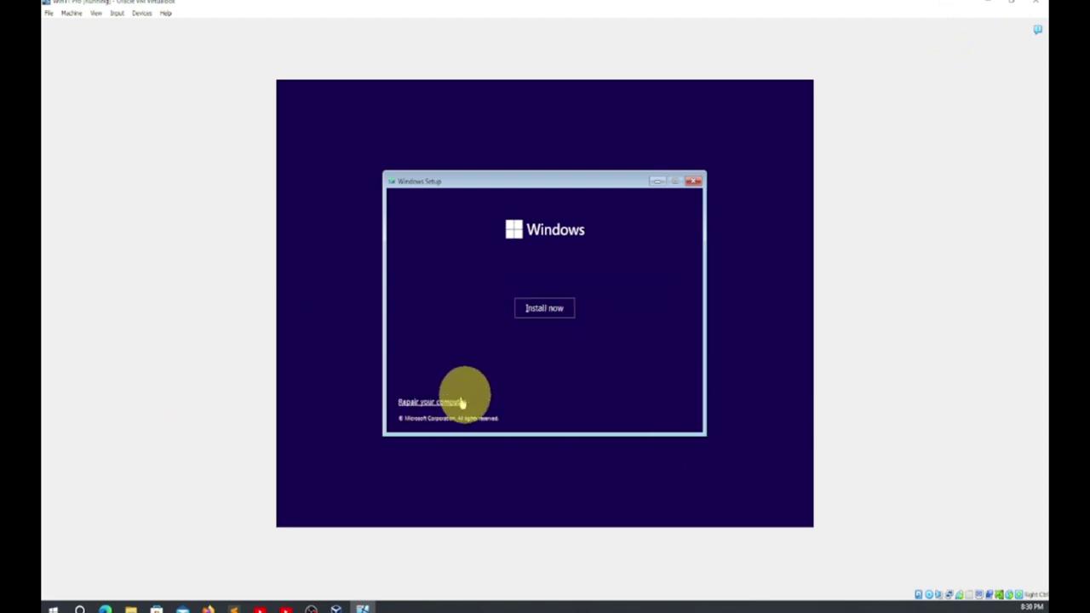
pyautogui.click(547, 310)
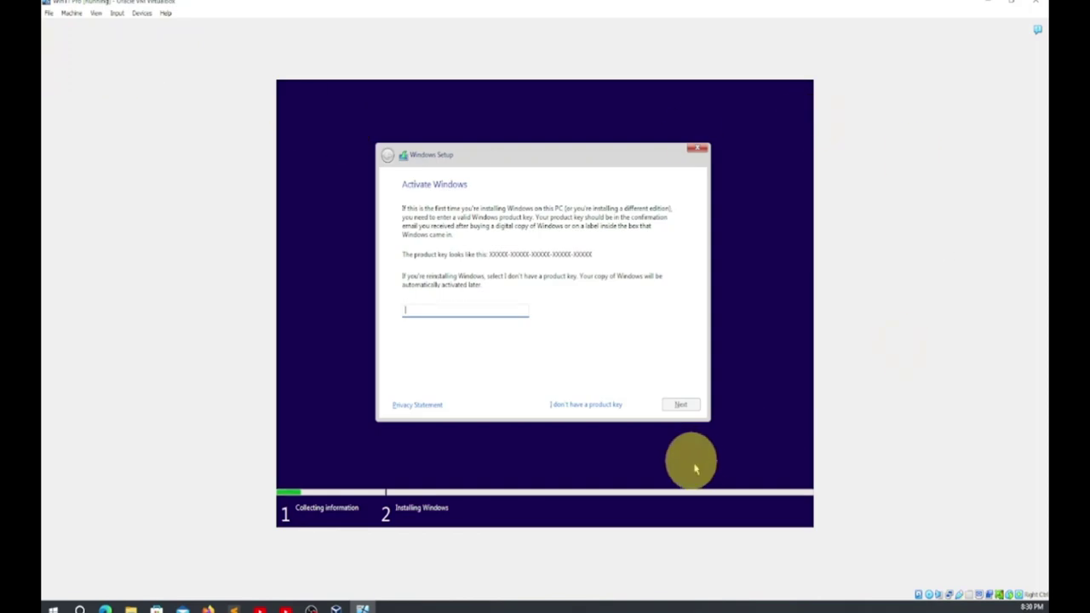
pyautogui.click(602, 407)
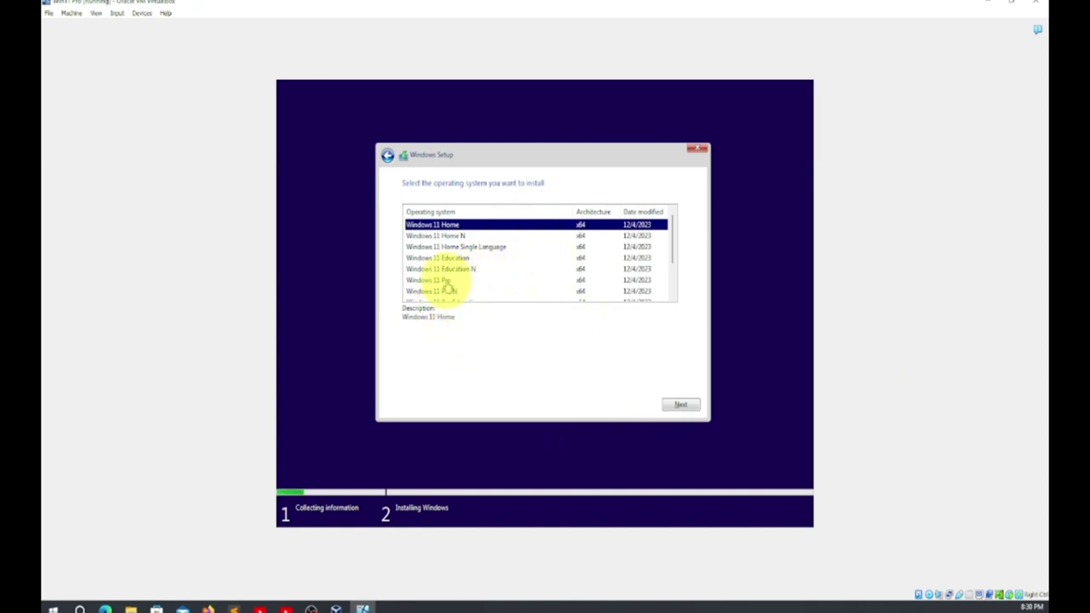
pyautogui.click(445, 281)
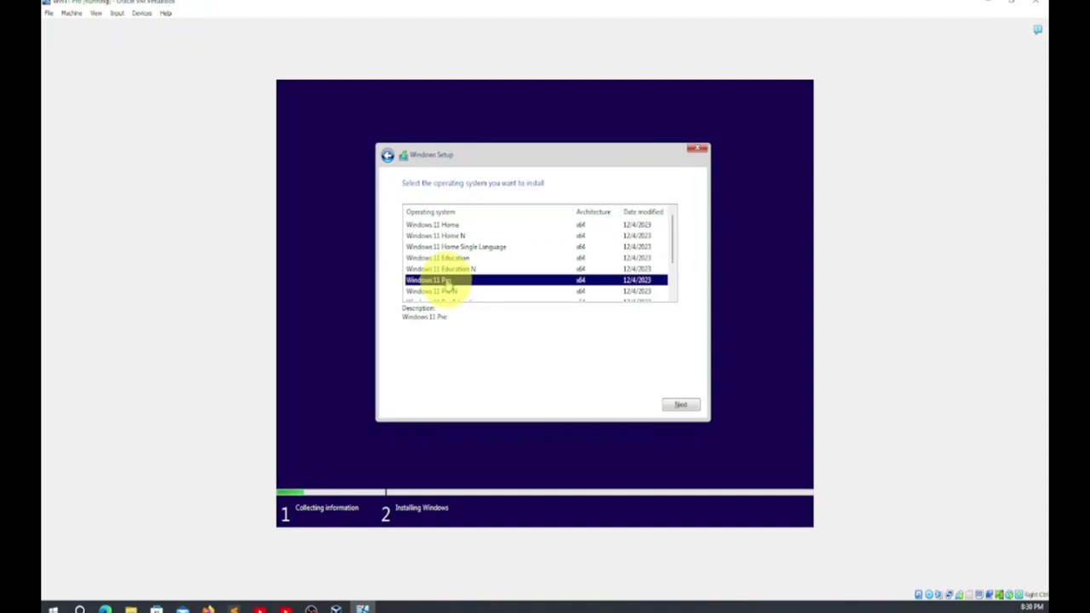
pyautogui.click(684, 405)
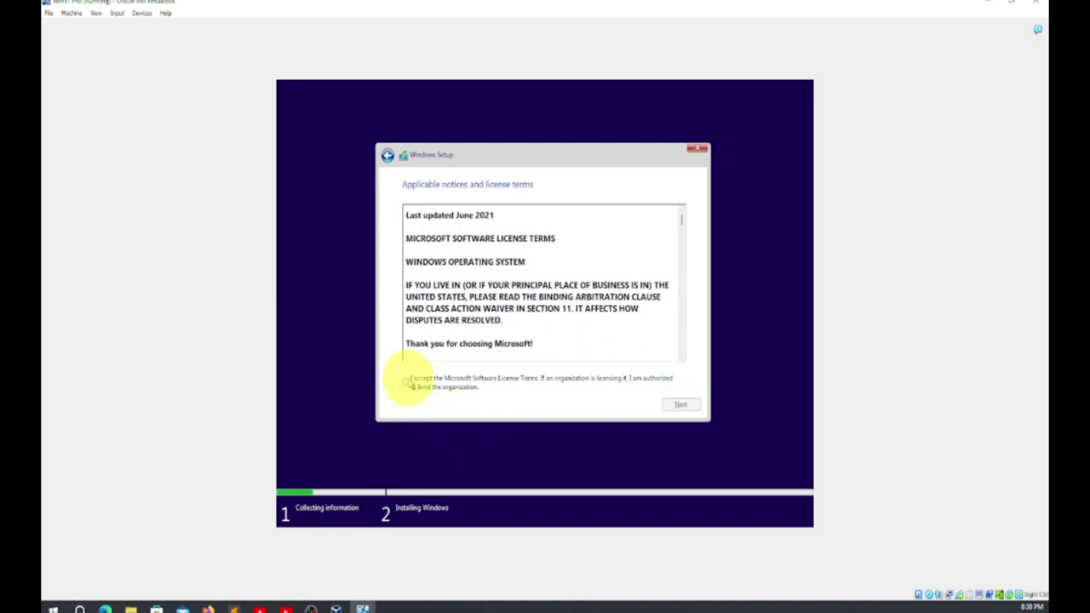
# Accept the license terms and do a custom install onto Drive 0's unallocated space
pyautogui.click(407, 384)
pyautogui.click(693, 406)
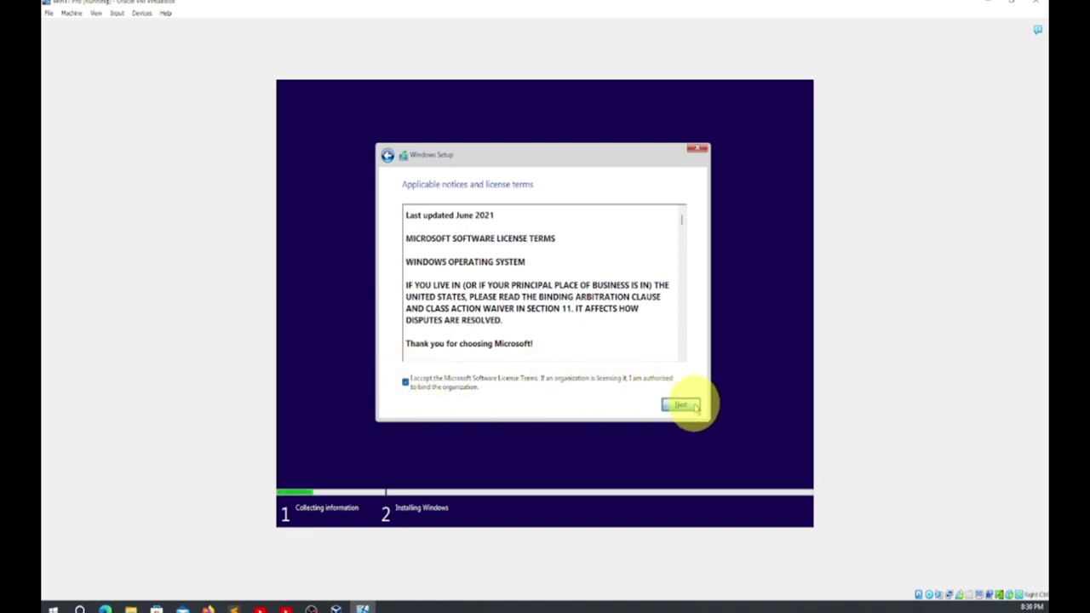
pyautogui.click(540, 299)
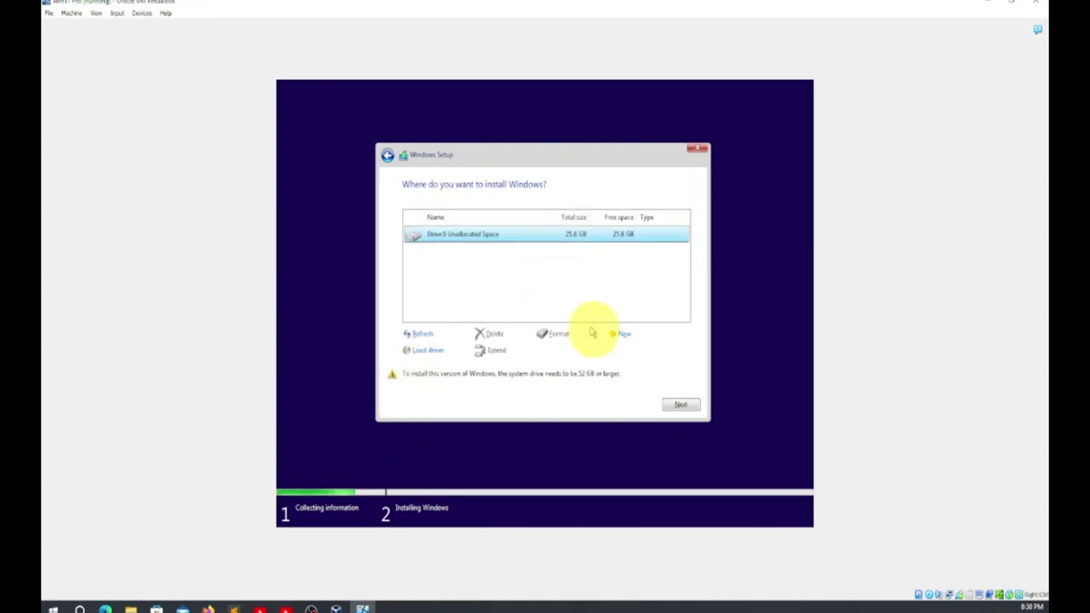
pyautogui.click(678, 406)
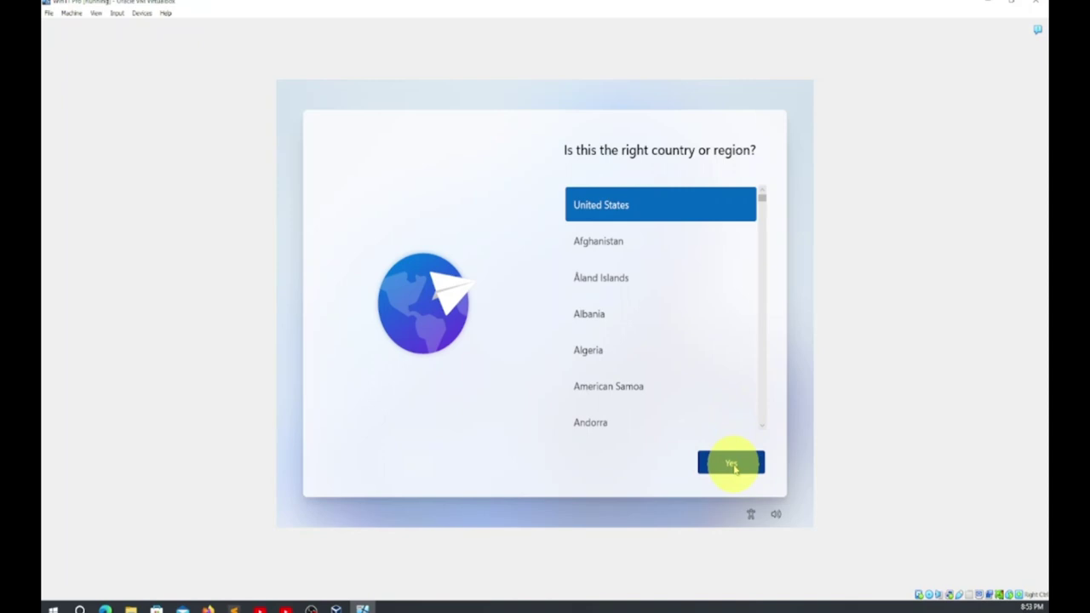
# Confirm the United States region and US keyboard layout, skipping a second layout
pyautogui.click(732, 464)
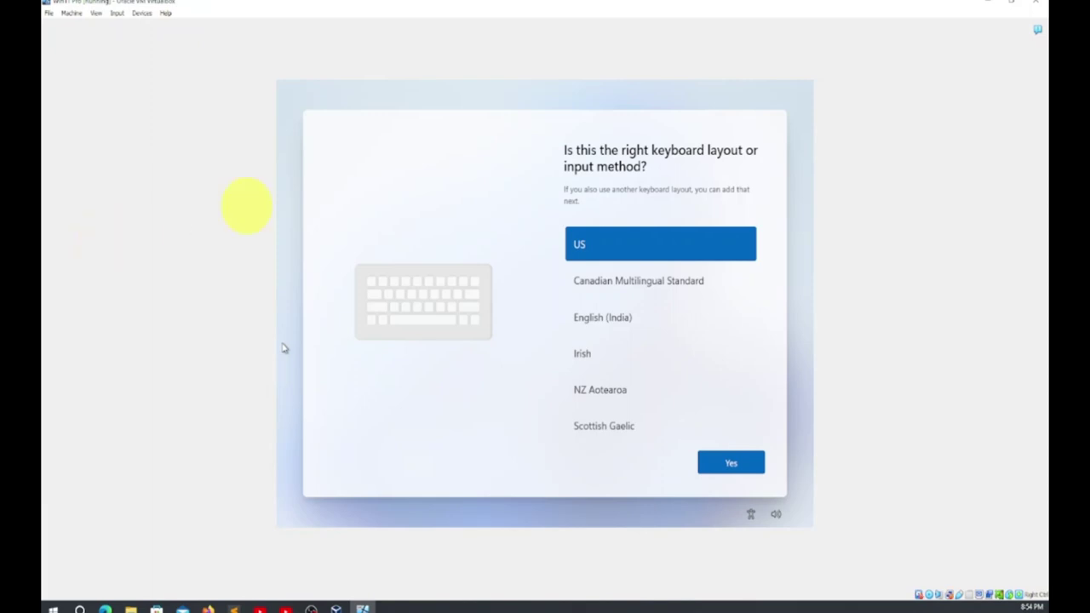
pyautogui.click(732, 462)
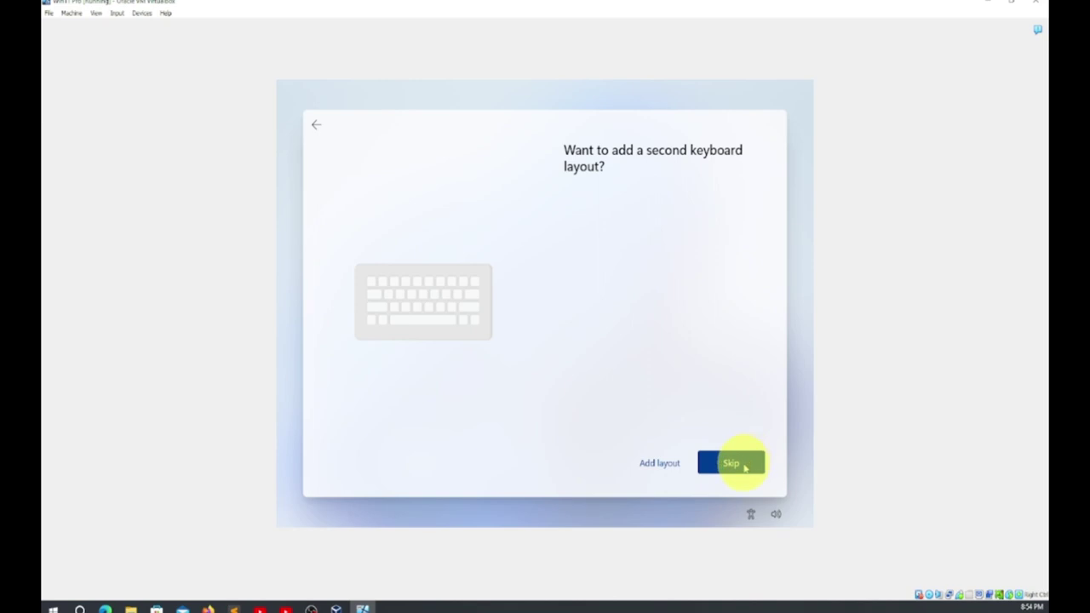
pyautogui.click(732, 463)
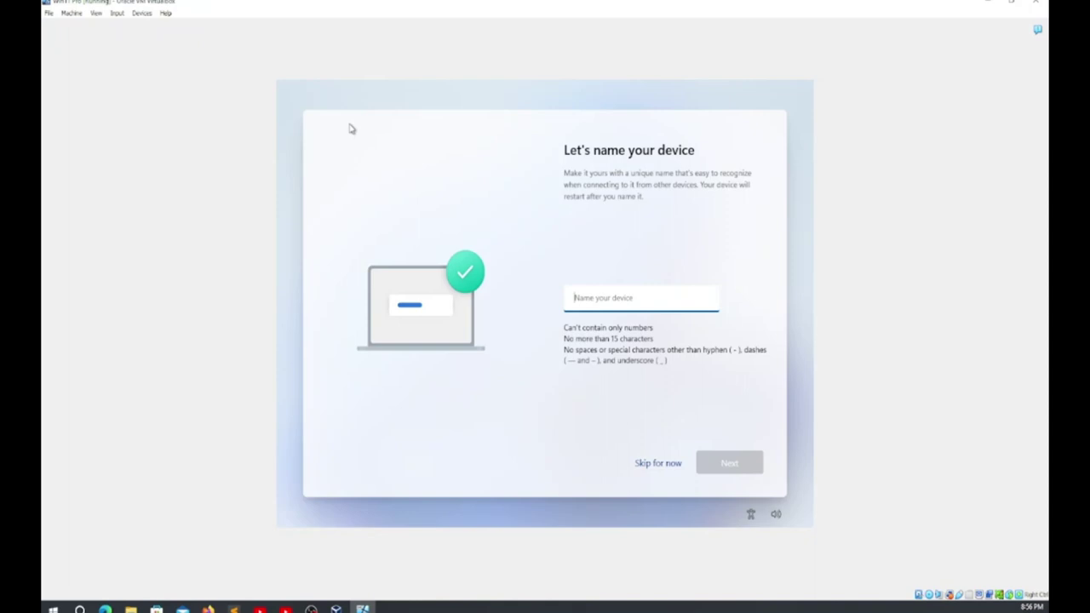
# Correct the device name so it has no spaces or extra text, adding 336, and confirm it
pyautogui.write('Uni')
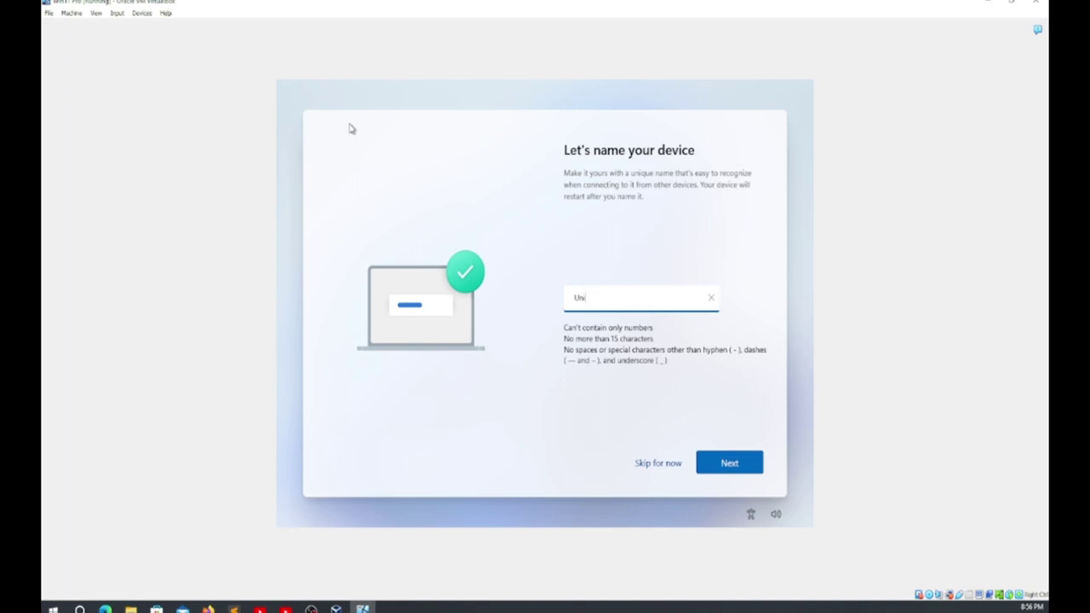
pyautogui.write('versity')
pyautogui.press('BackSpace')
pyautogui.press('BackSpace')
pyautogui.press('BackSpace')
pyautogui.press('BackSpace')
pyautogui.press('BackSpace')
pyautogui.press('BackSpace')
pyautogui.press('BackSpace')
pyautogui.press('BackSpace')
pyautogui.press('BackSpace')
pyautogui.press('BackSpace')
pyautogui.press('BackSpace')
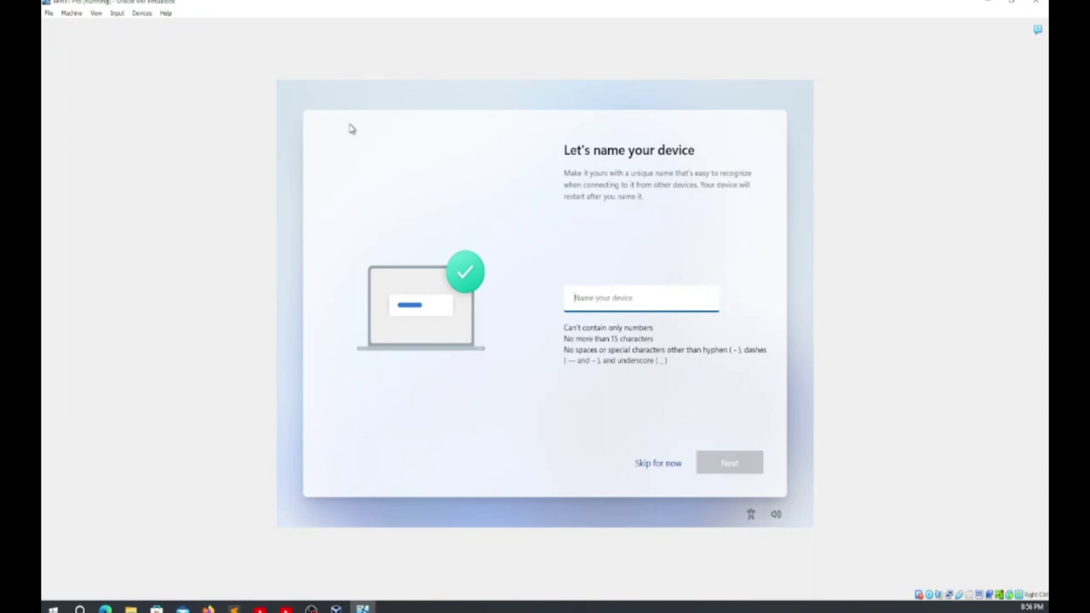
pyautogui.write('Danisa')
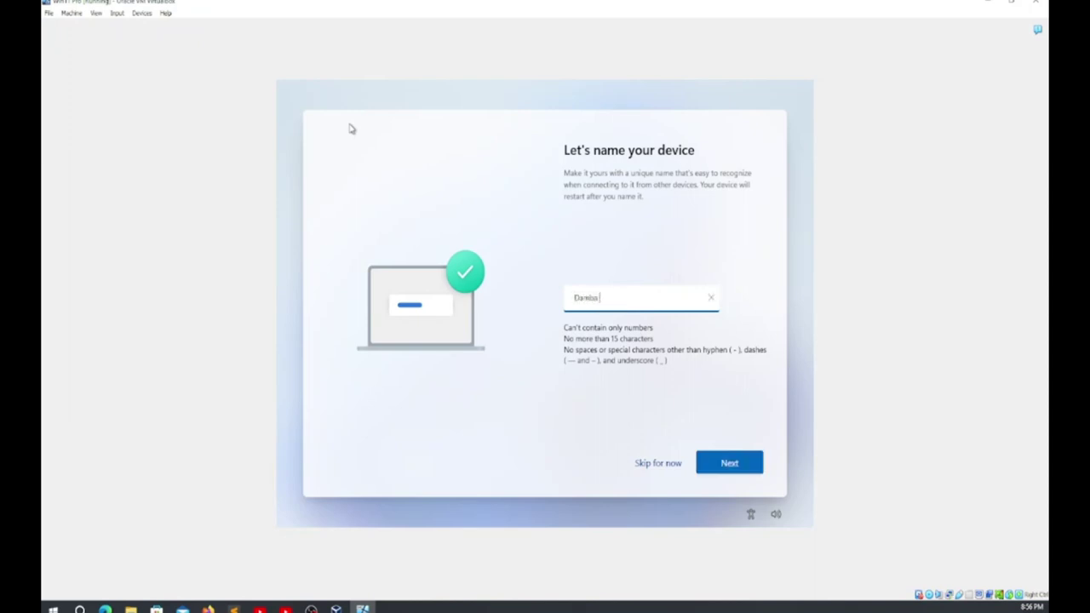
pyautogui.write(' Universit')
pyautogui.click(600, 297)
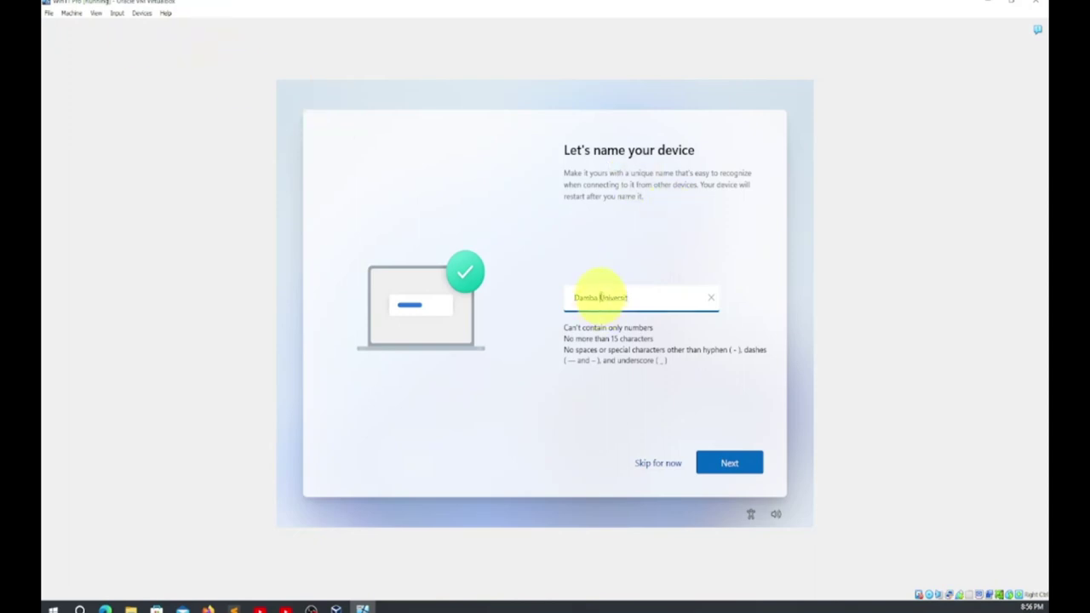
pyautogui.press('BackSpace')
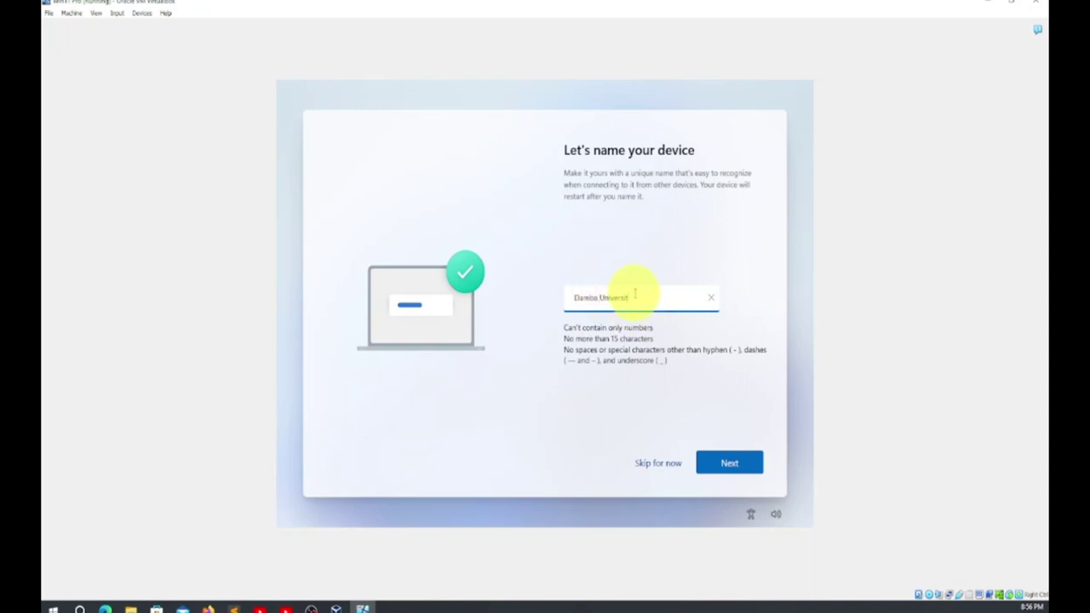
pyautogui.press('BackSpace')
pyautogui.press('BackSpace')
pyautogui.press('BackSpace')
pyautogui.press('BackSpace')
pyautogui.press('BackSpace')
pyautogui.press('BackSpace')
pyautogui.press('BackSpace')
pyautogui.press('BackSpace')
pyautogui.press('BackSpace')
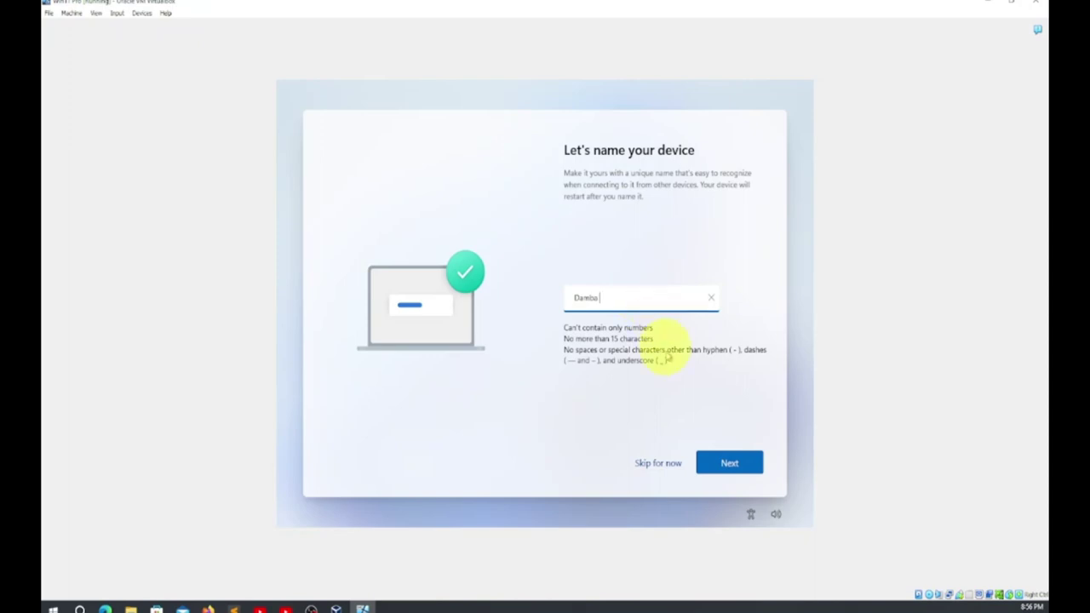
pyautogui.write('3')
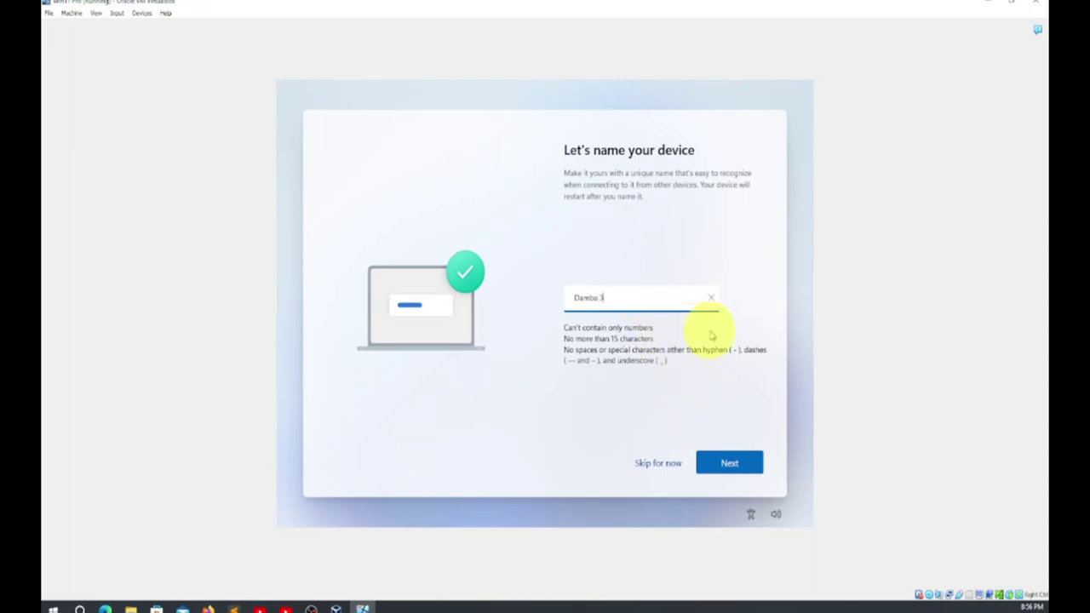
pyautogui.write('36')
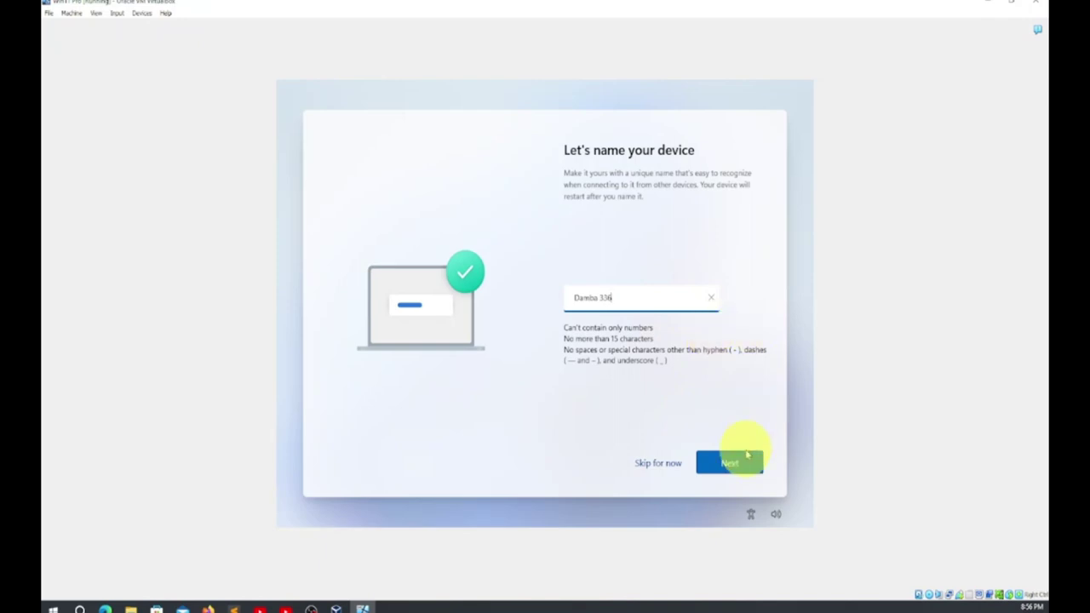
pyautogui.click(729, 464)
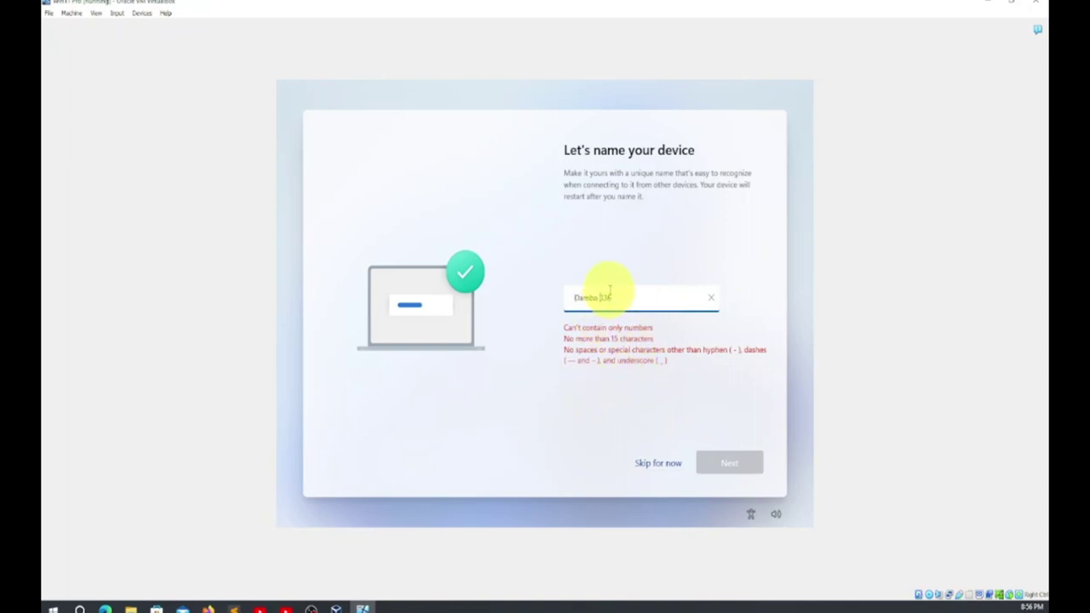
pyautogui.press('BackSpace')
pyautogui.click(721, 463)
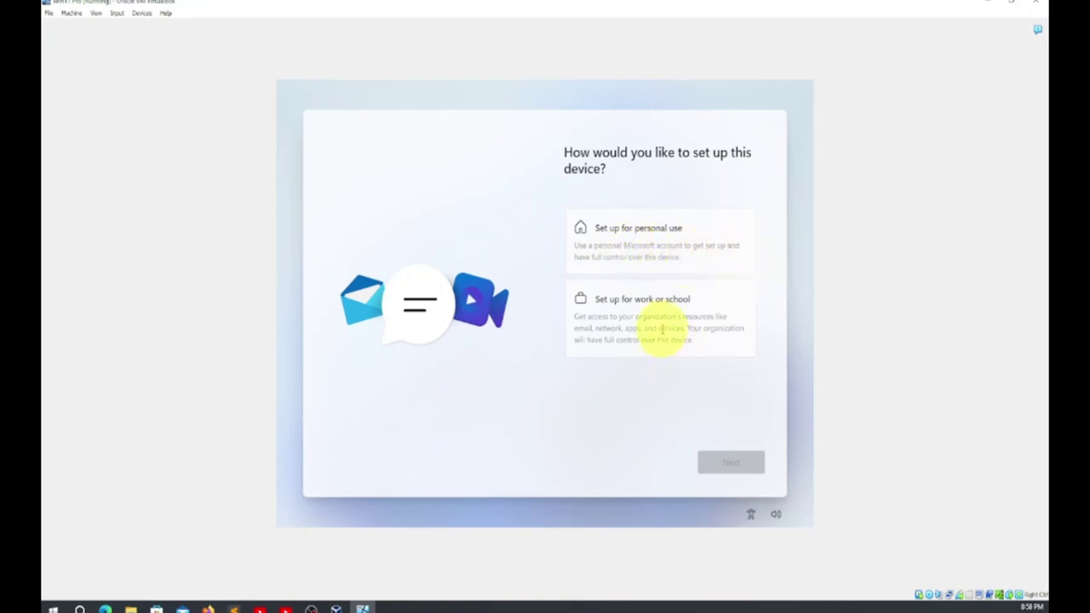
# Back out of the work-or-school setup and choose personal use instead
pyautogui.click(659, 329)
pyautogui.click(728, 467)
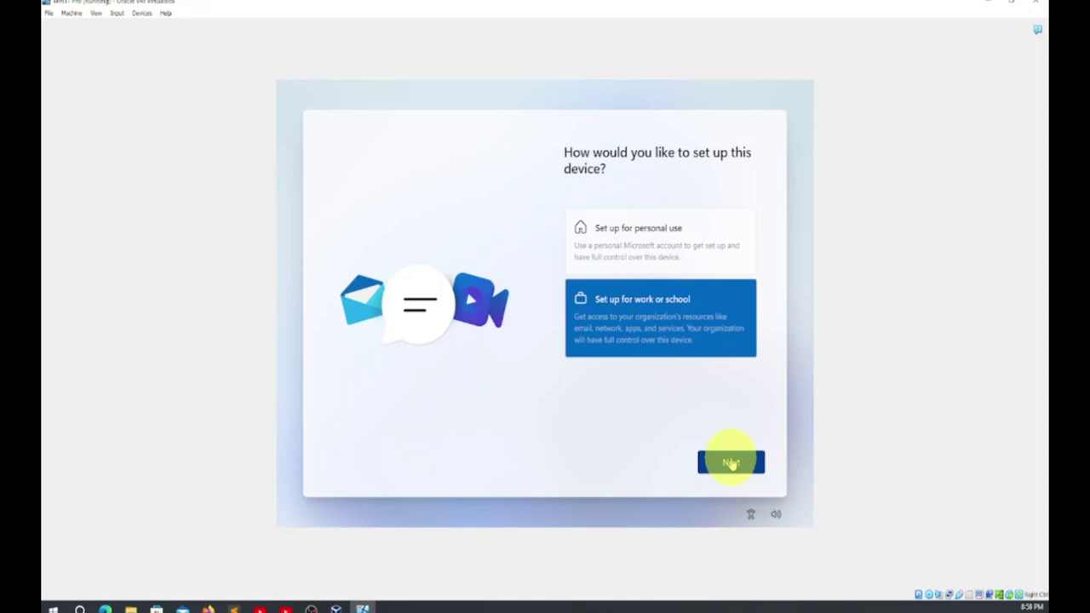
pyautogui.click(730, 463)
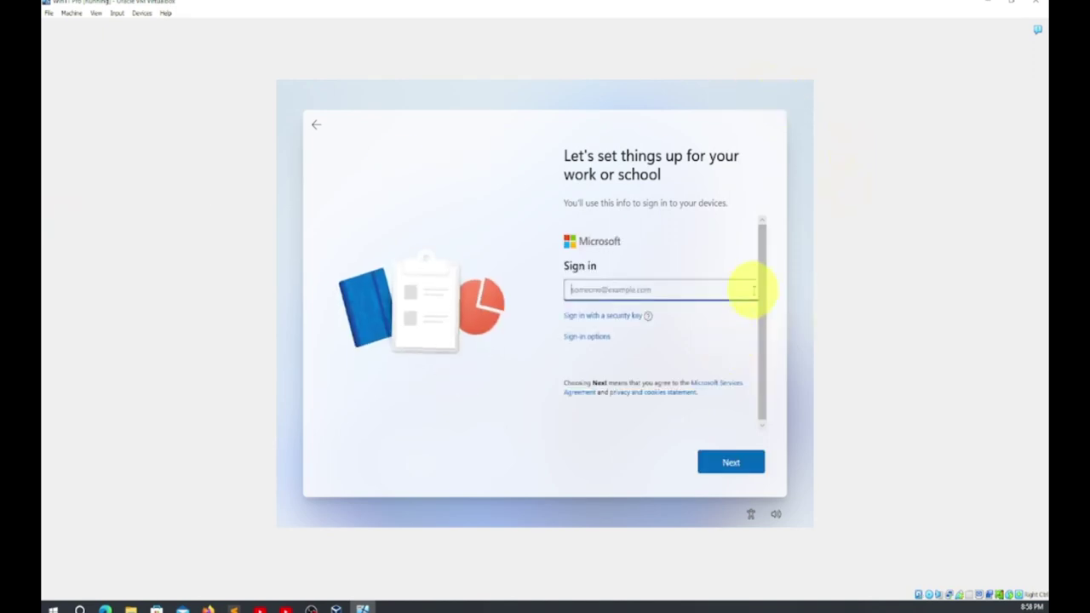
pyautogui.moveTo(762, 279); pyautogui.dragTo(750, 382)
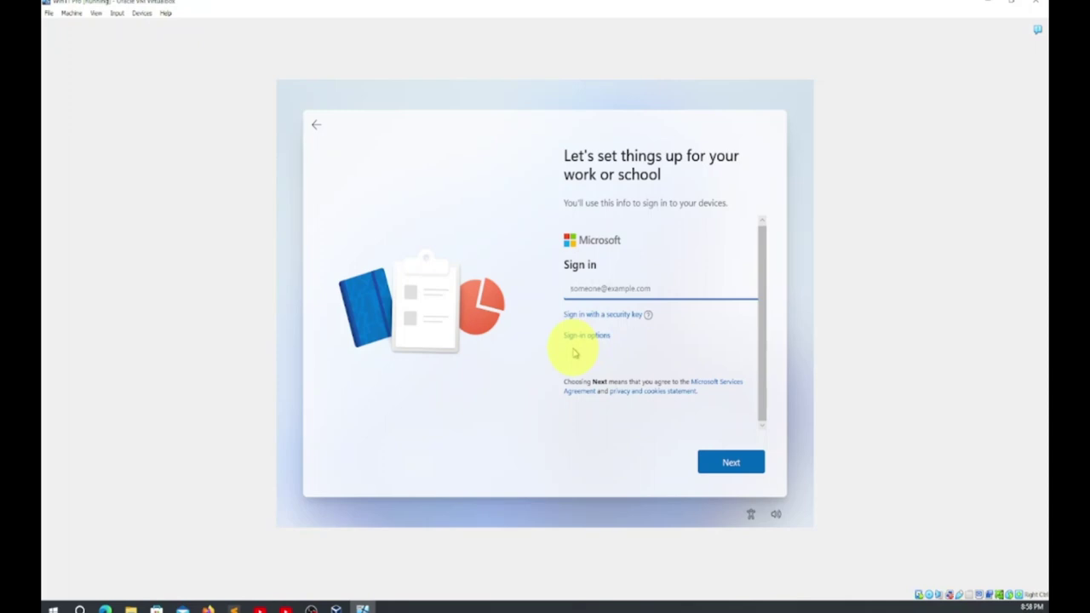
pyautogui.click(316, 128)
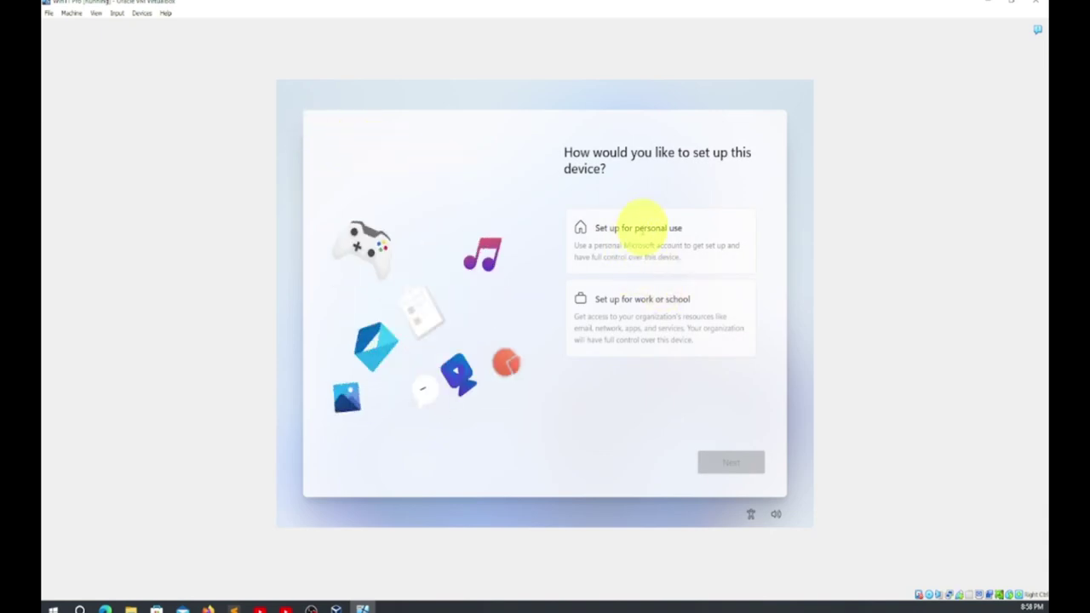
pyautogui.click(638, 228)
pyautogui.click(724, 464)
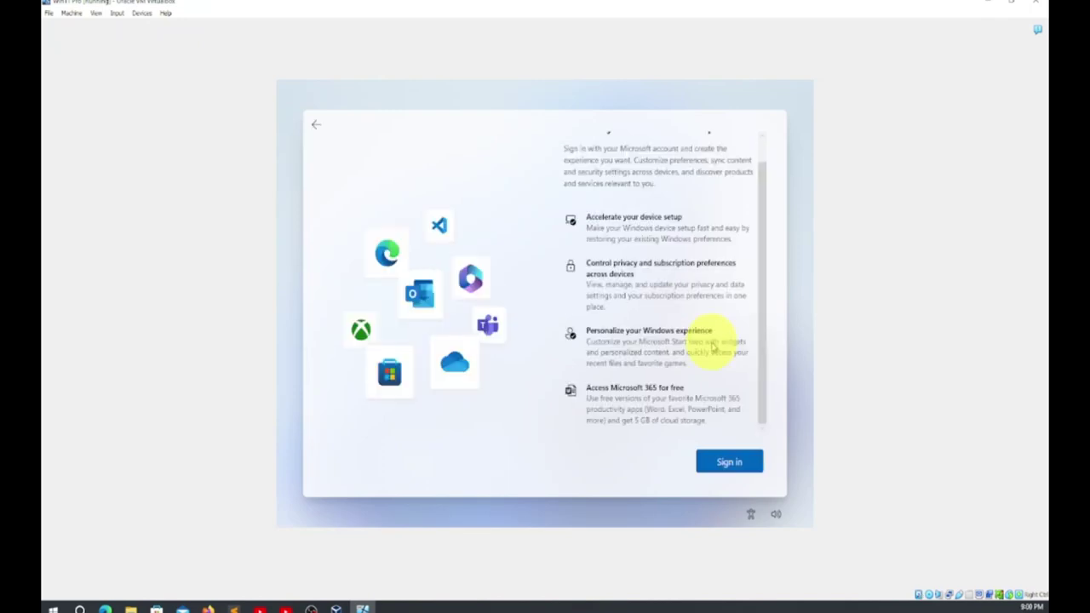
# Go to the Microsoft account sign-in and follow the 'Create one!' link
pyautogui.click(738, 467)
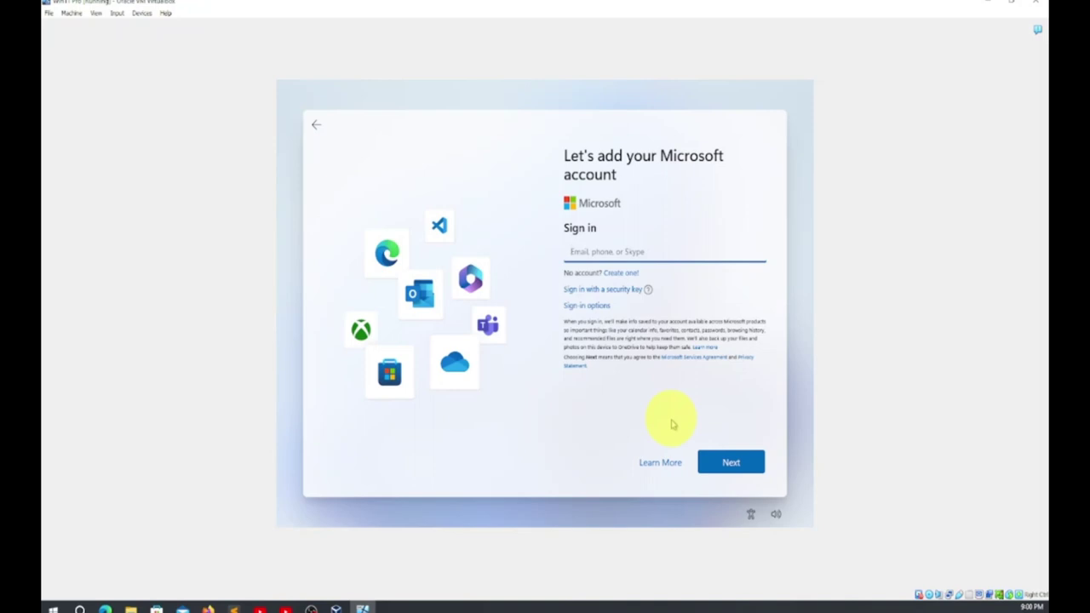
pyautogui.click(729, 469)
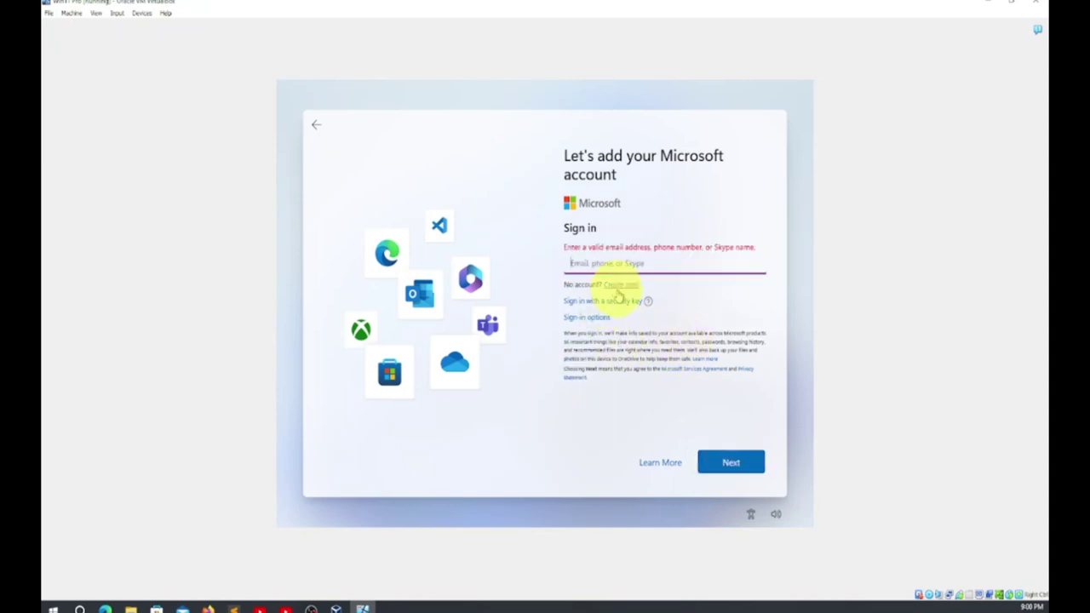
pyautogui.click(619, 287)
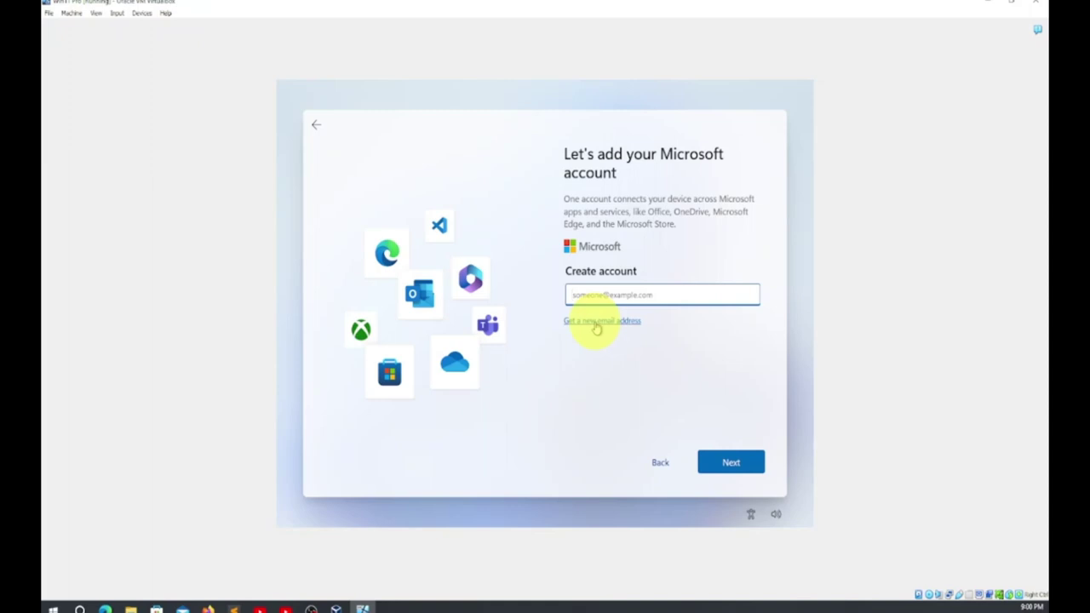
# Enter the new Hotmail address for the Microsoft account and continue
pyautogui.click(600, 294)
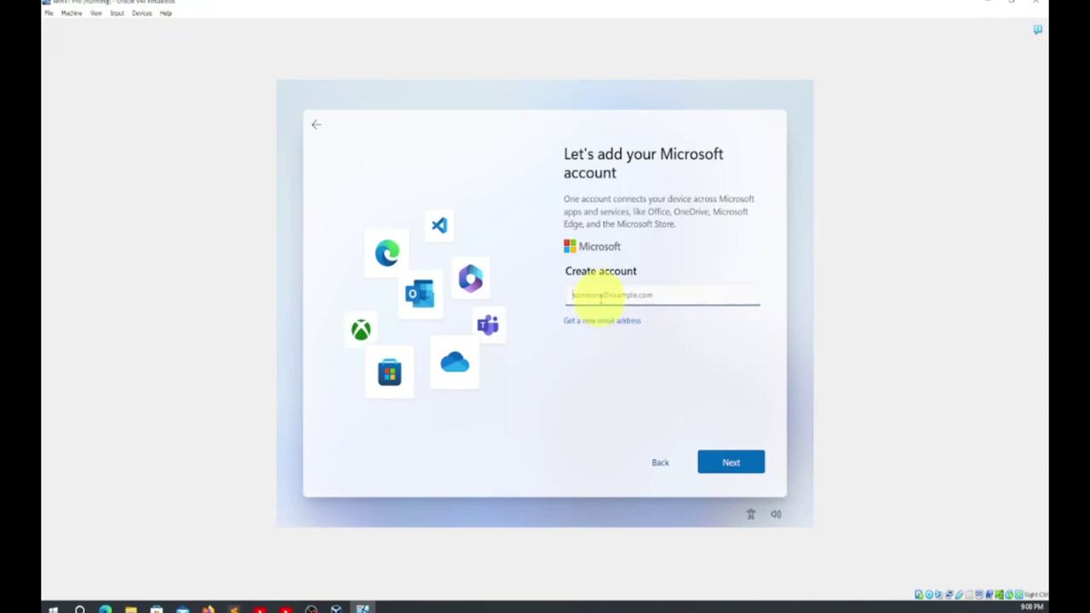
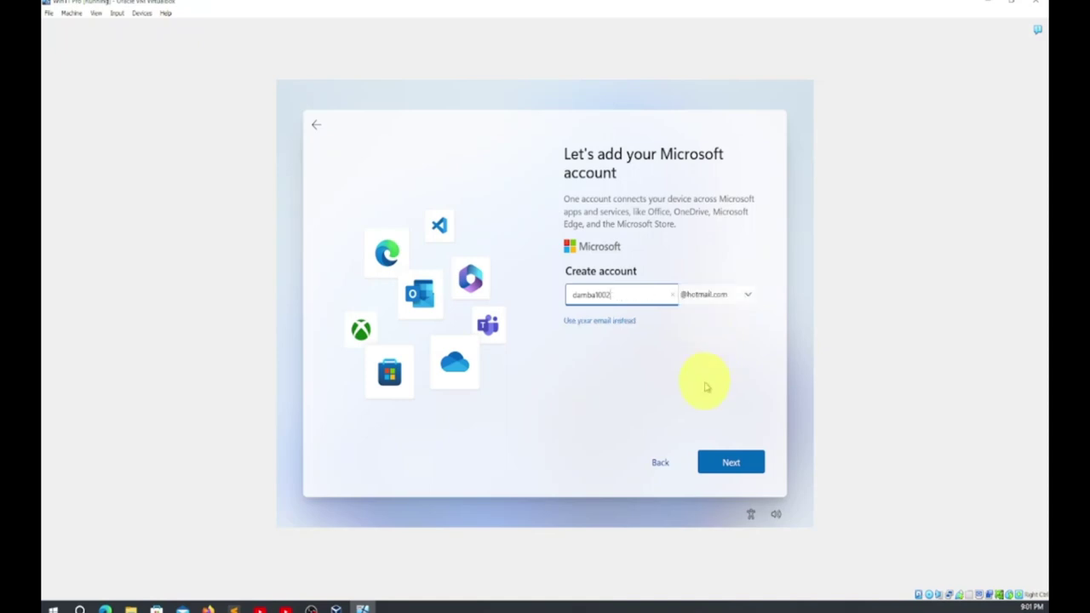
pyautogui.click(737, 464)
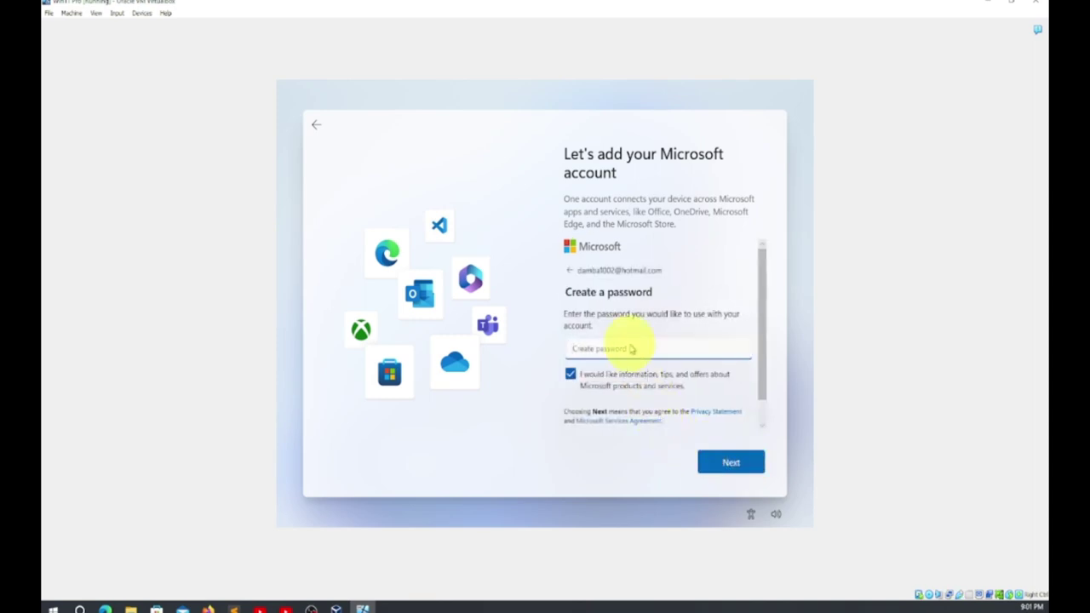
# Type the account password, including one capital letter, and submit it
pyautogui.write('••')
pyautogui.press('BackSpace')
pyautogui.press('BackSpace')
pyautogui.press('BackSpace')
pyautogui.press('capslock')
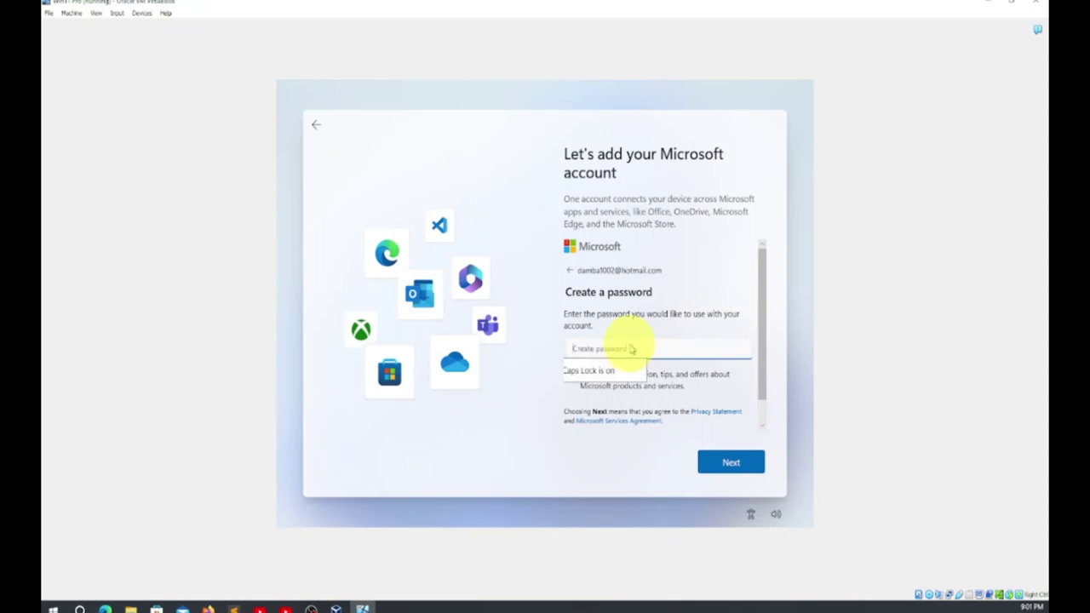
pyautogui.write('•')
pyautogui.press('capslock')
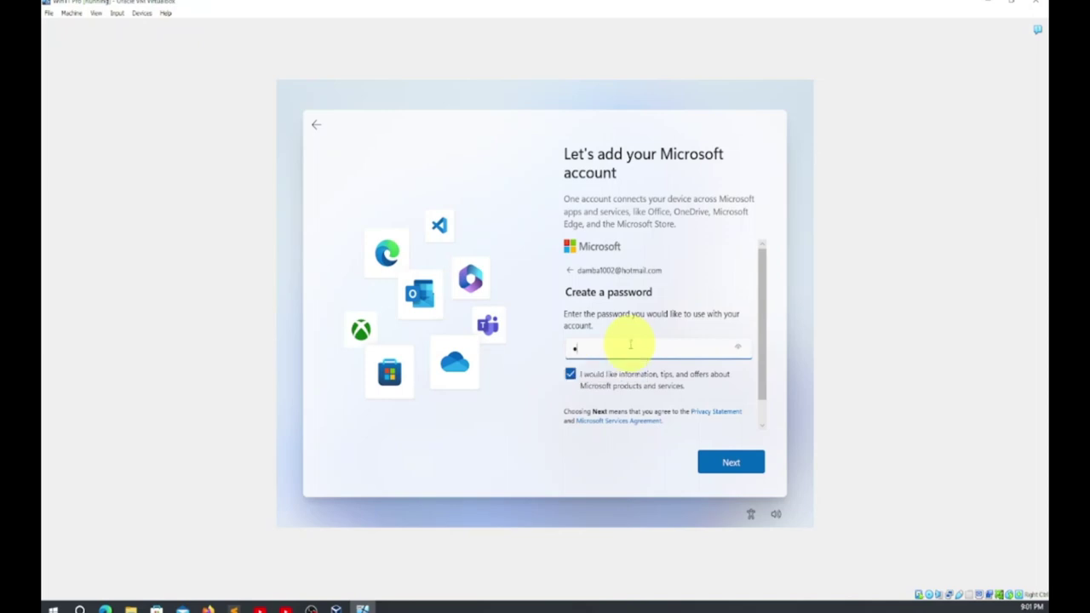
pyautogui.write('••••••')
pyautogui.click(731, 462)
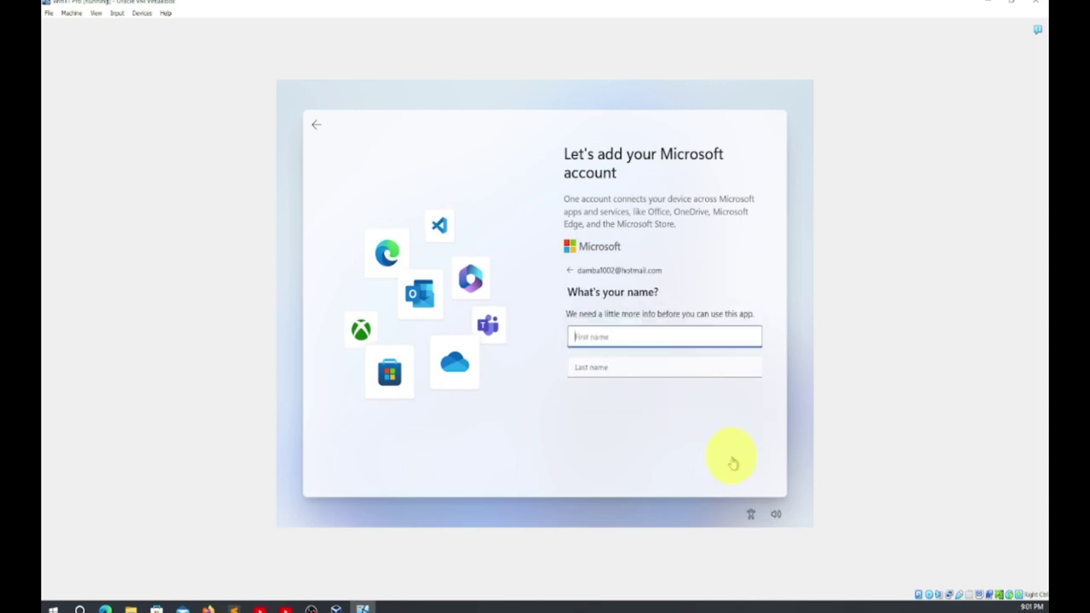
# Enter the account holder's first and last name and continue
pyautogui.click(593, 339)
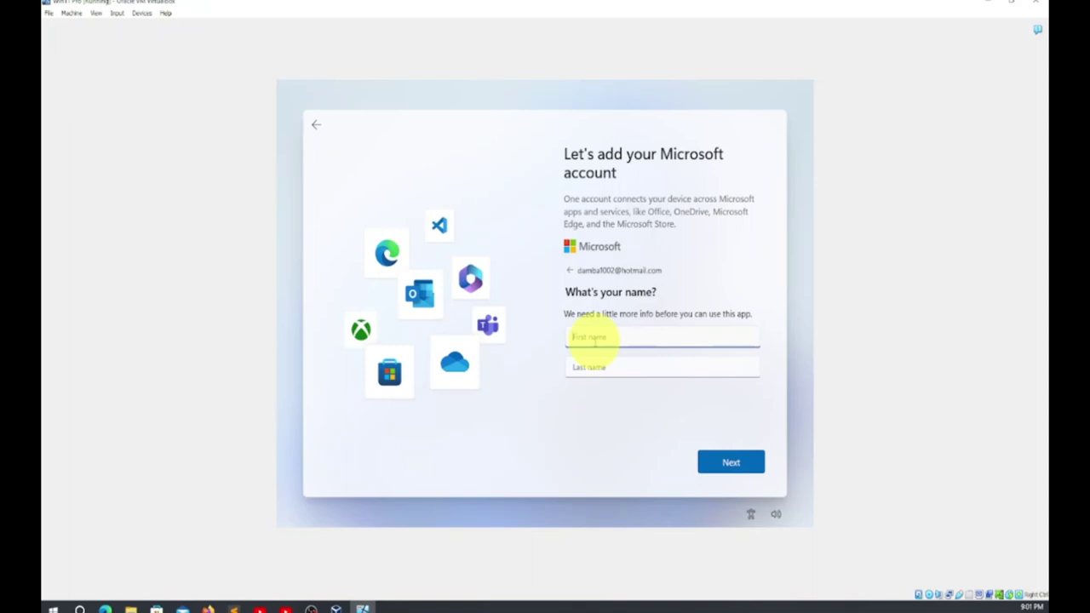
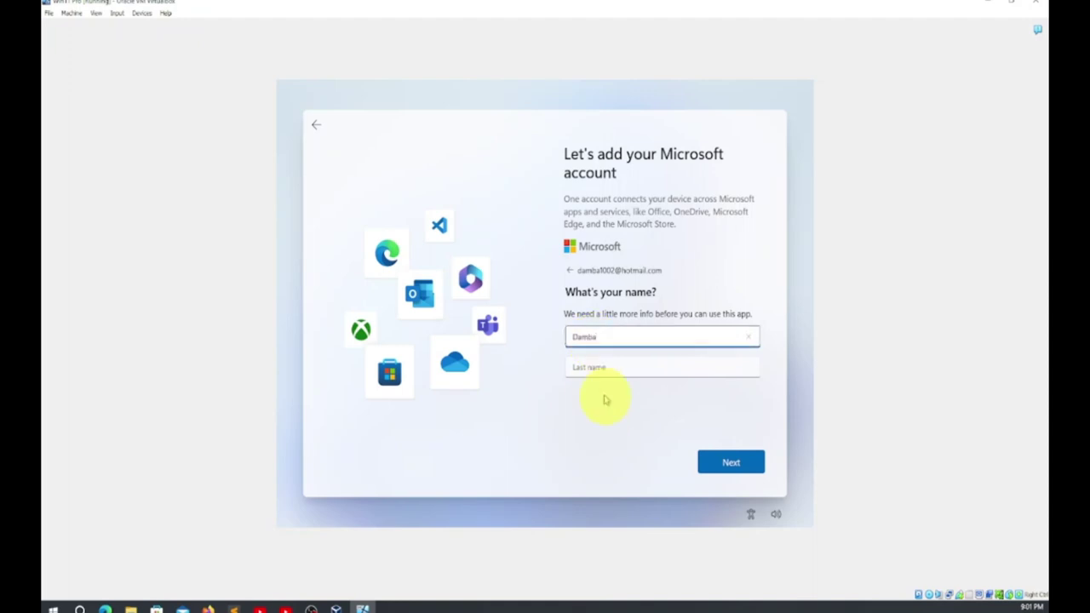
pyautogui.click(604, 366)
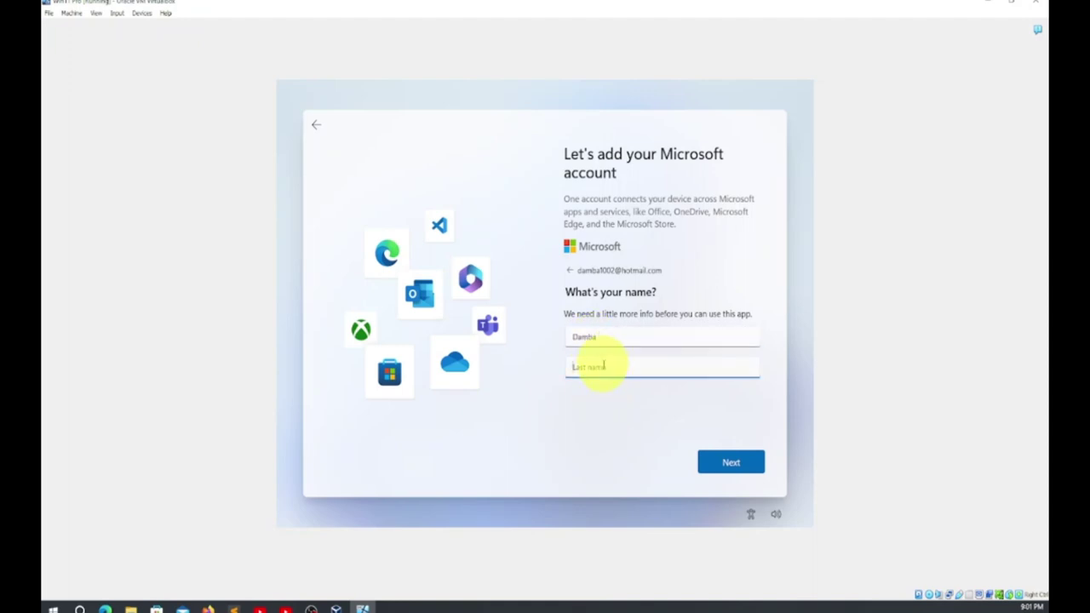
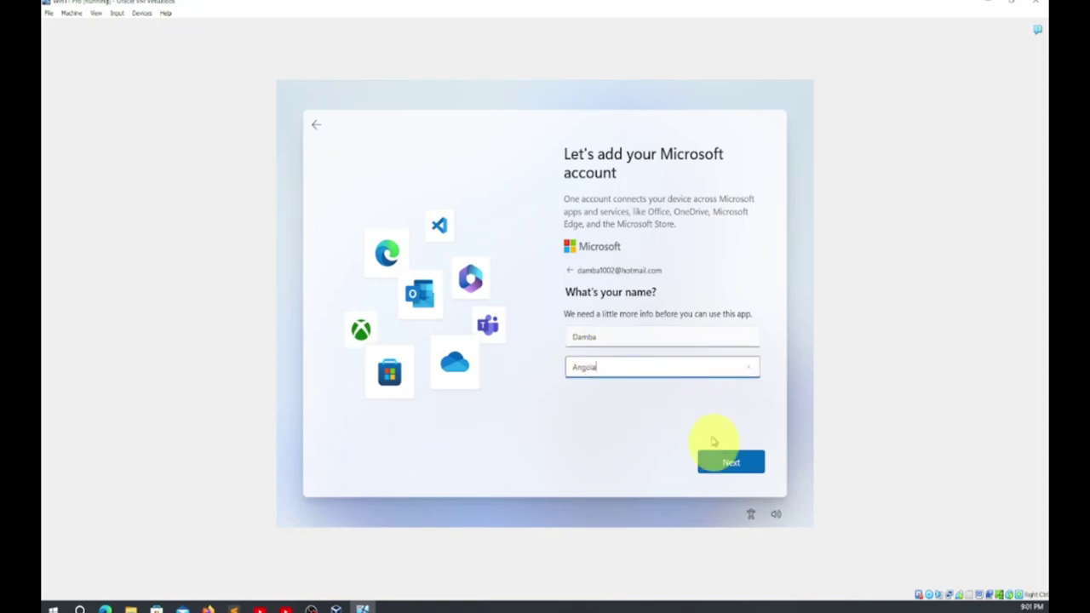
pyautogui.click(726, 465)
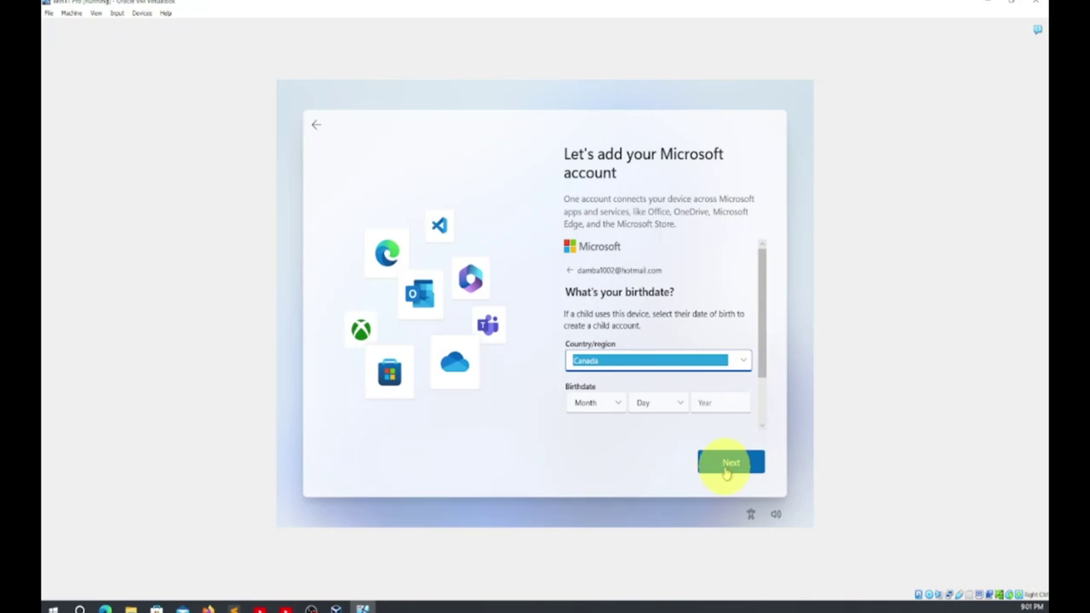
# Set the birthdate to March 30, 2000 and continue
pyautogui.click(621, 405)
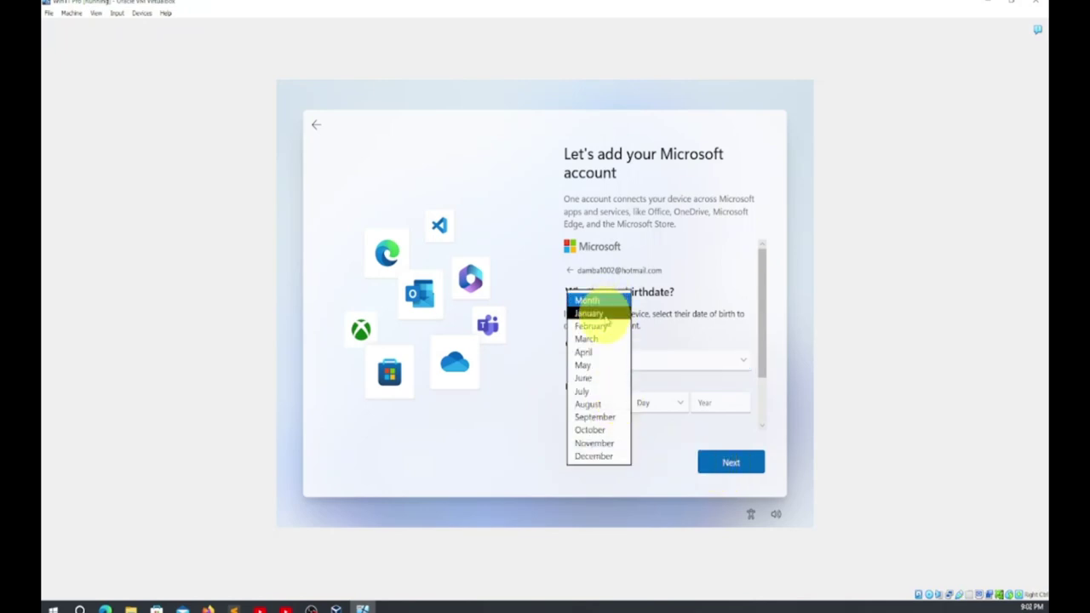
pyautogui.click(609, 313)
pyautogui.click(676, 413)
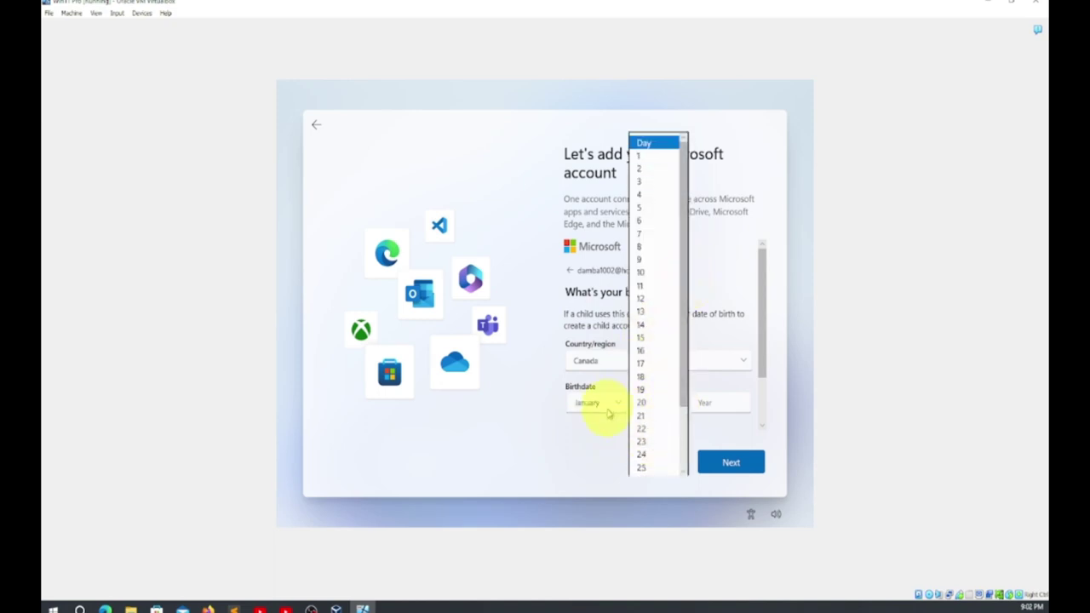
pyautogui.click(610, 407)
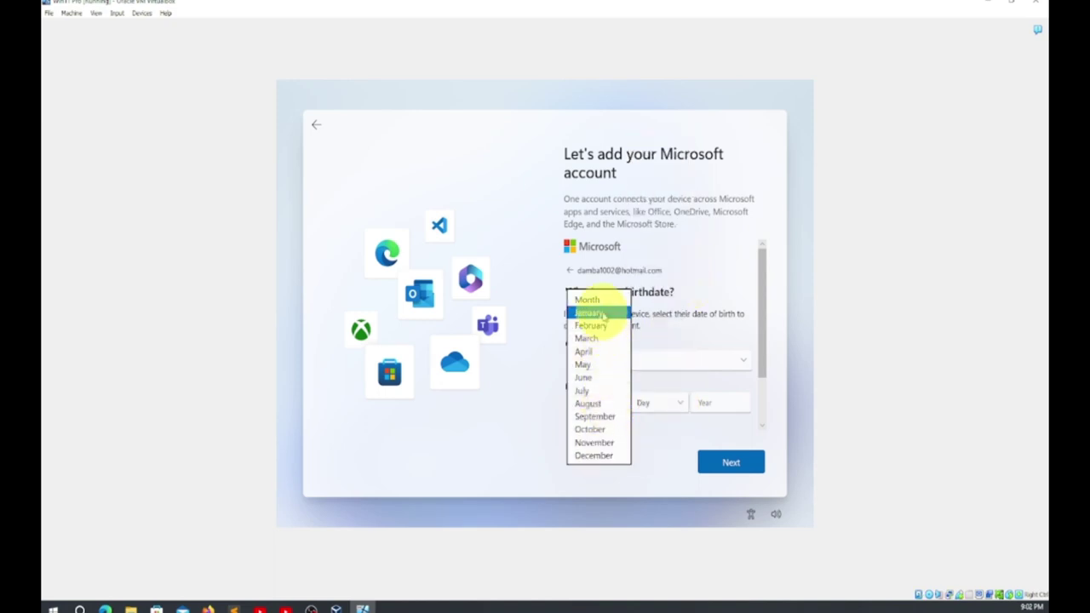
pyautogui.click(594, 339)
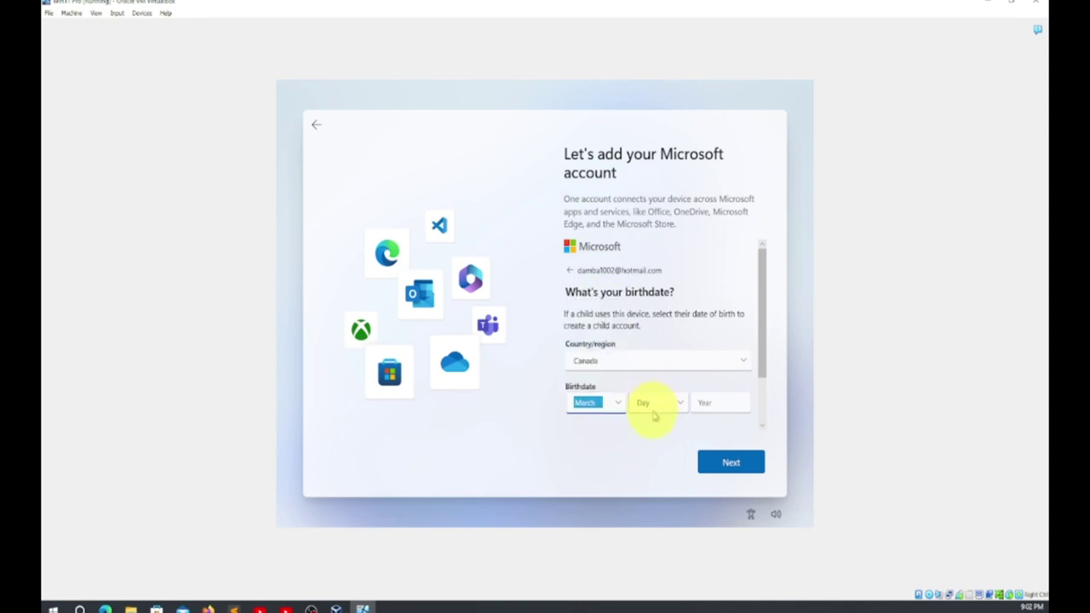
pyautogui.click(654, 409)
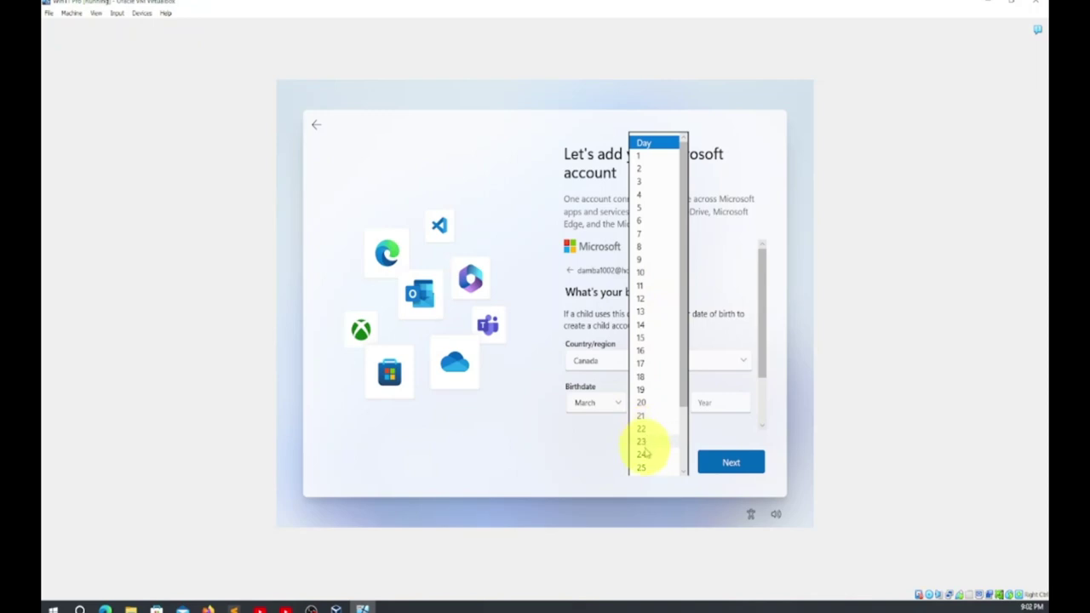
pyautogui.scroll(-2, 654, 456)
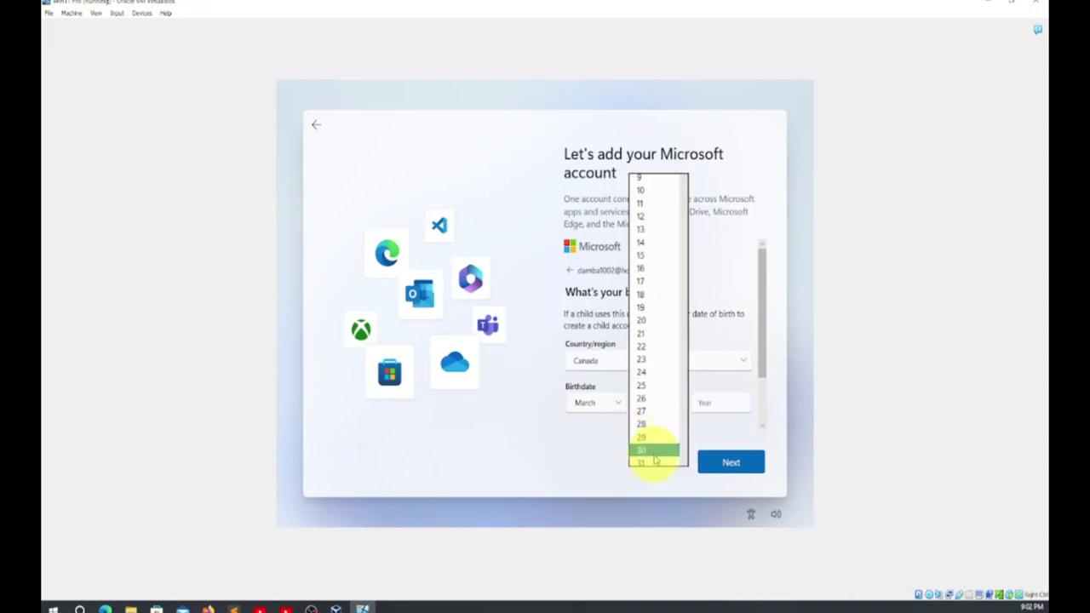
pyautogui.click(650, 454)
pyautogui.click(720, 402)
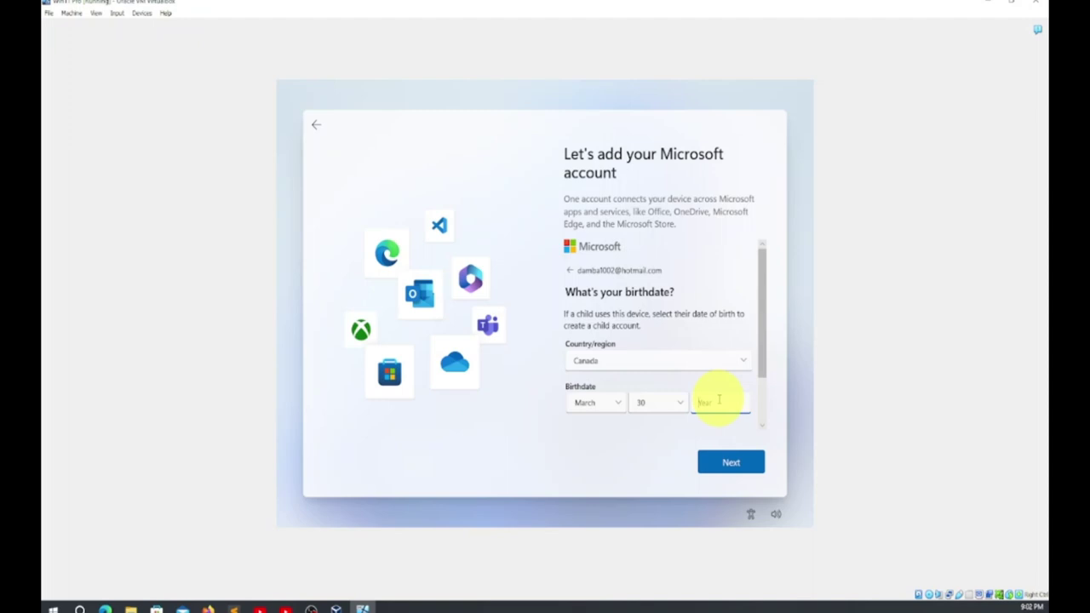
pyautogui.write('2000')
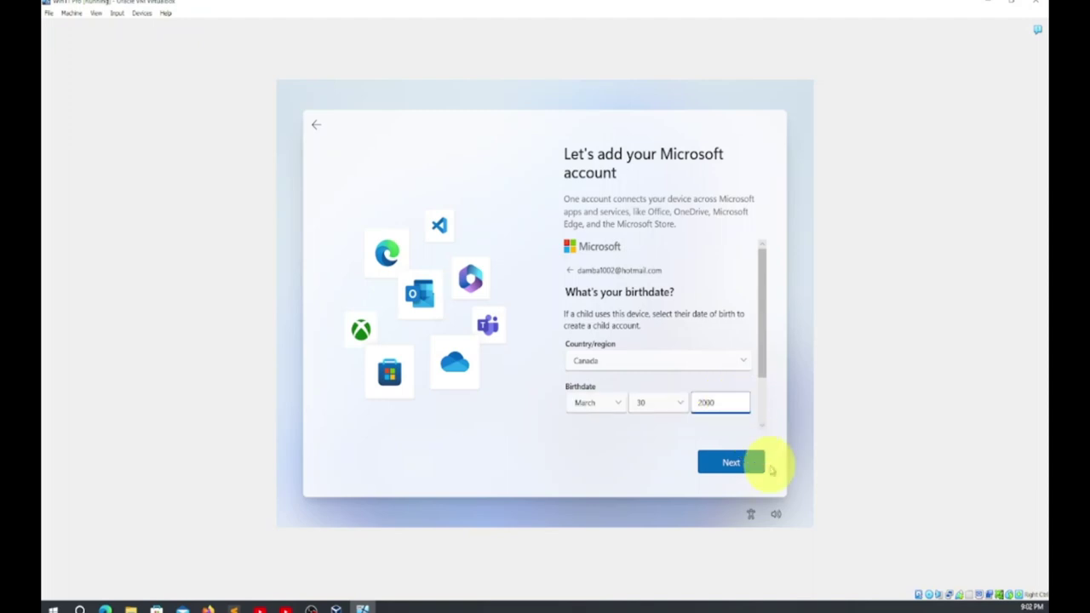
pyautogui.click(735, 466)
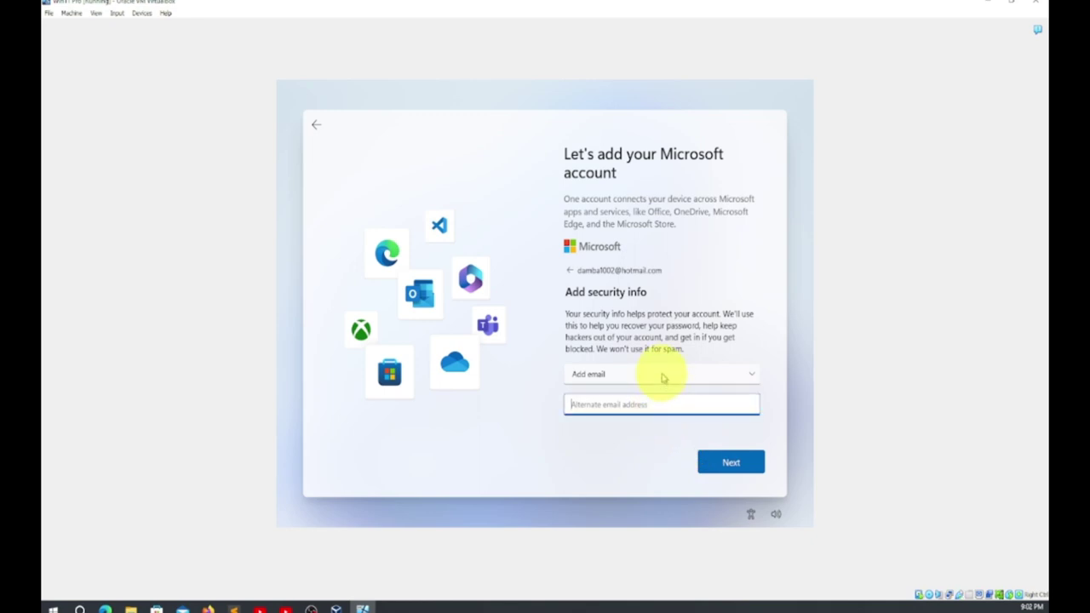
# Add the alternate recovery e-mail address to the account and submit it
pyautogui.click(726, 464)
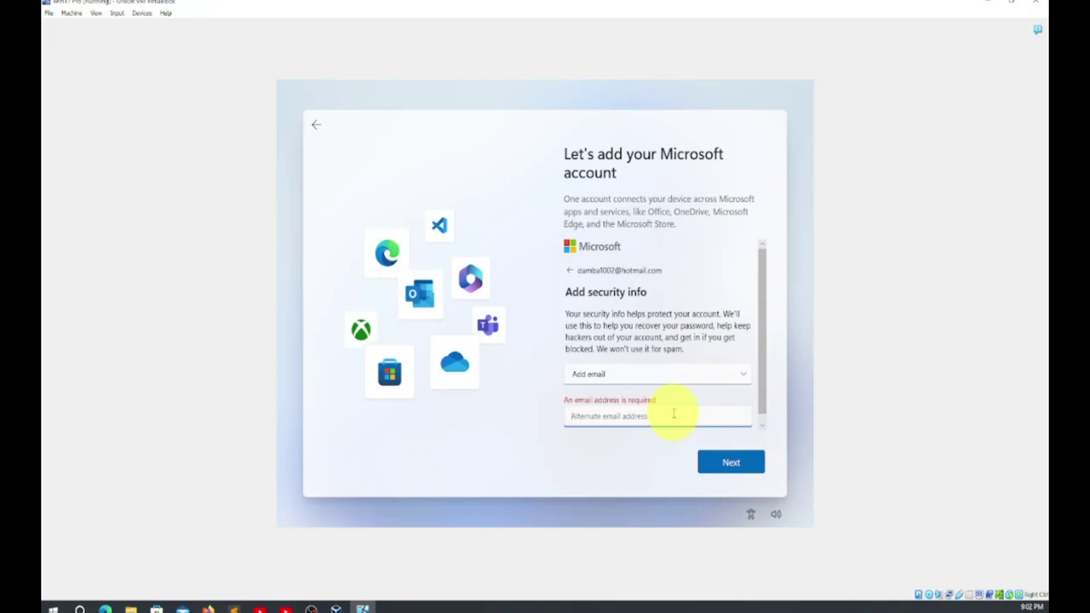
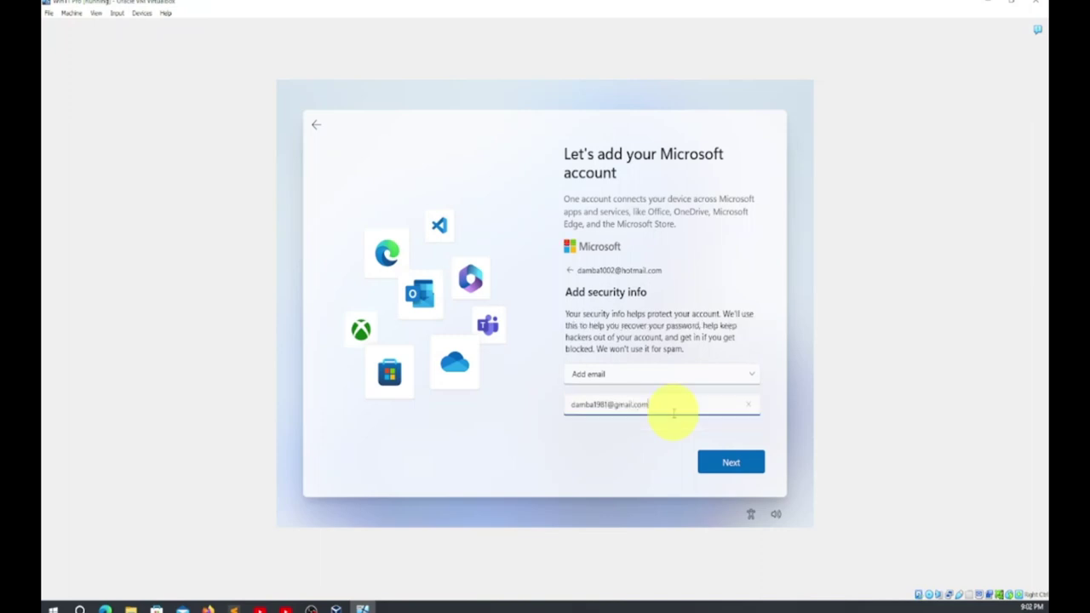
pyautogui.click(720, 464)
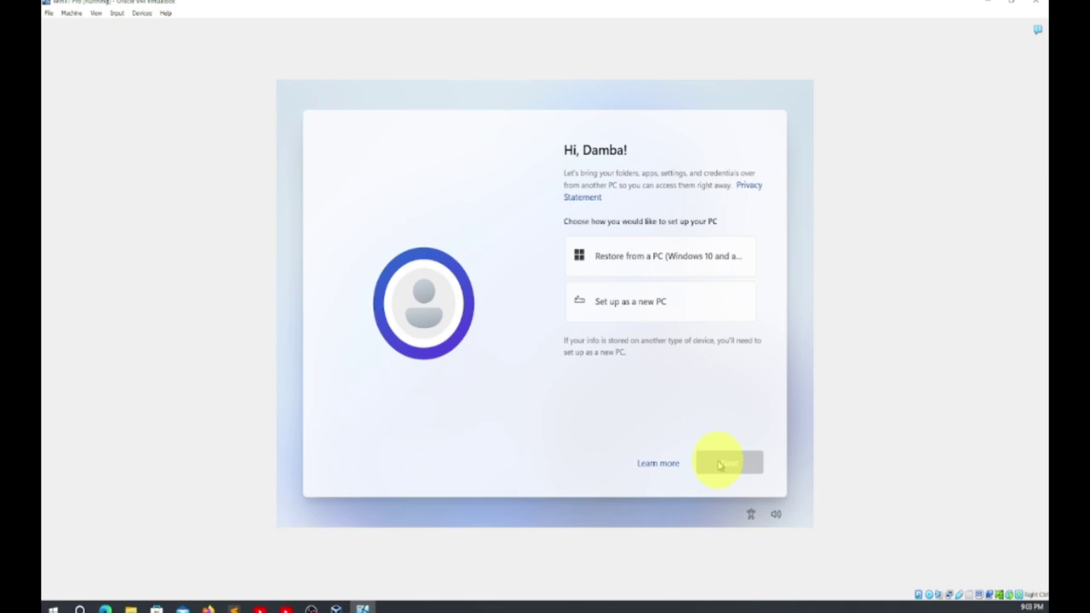
# Choose 'Set up as a new PC' and begin creating a sign-in PIN
pyautogui.click(630, 304)
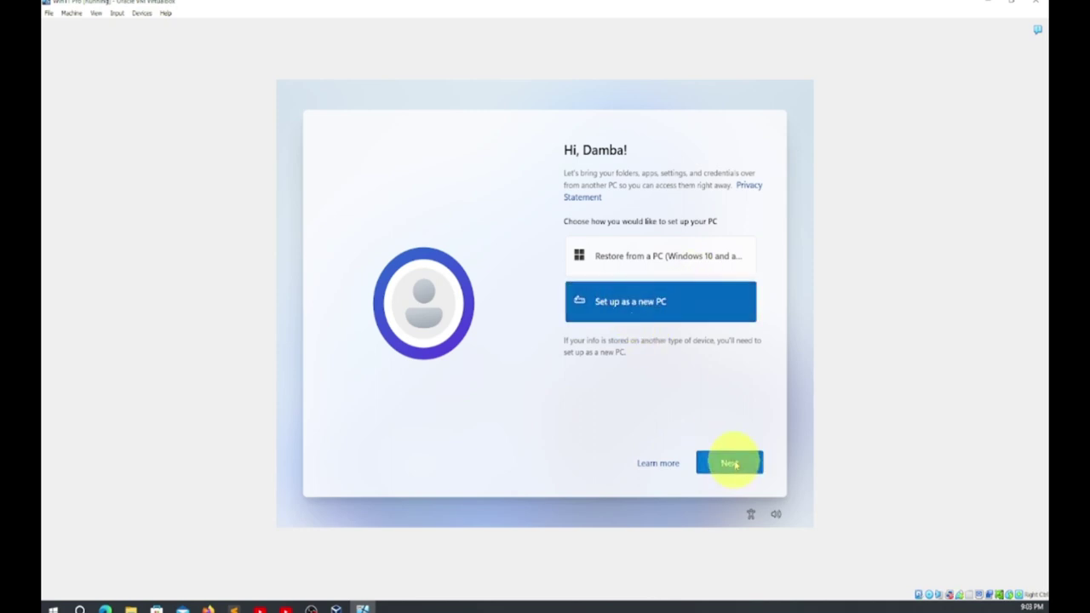
pyautogui.click(732, 461)
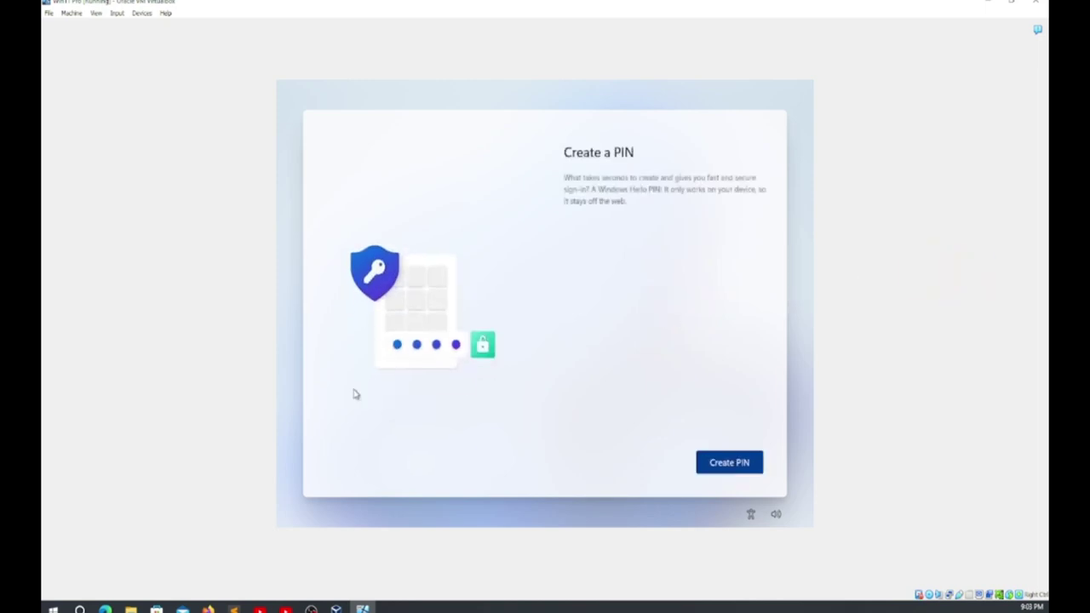
pyautogui.click(720, 463)
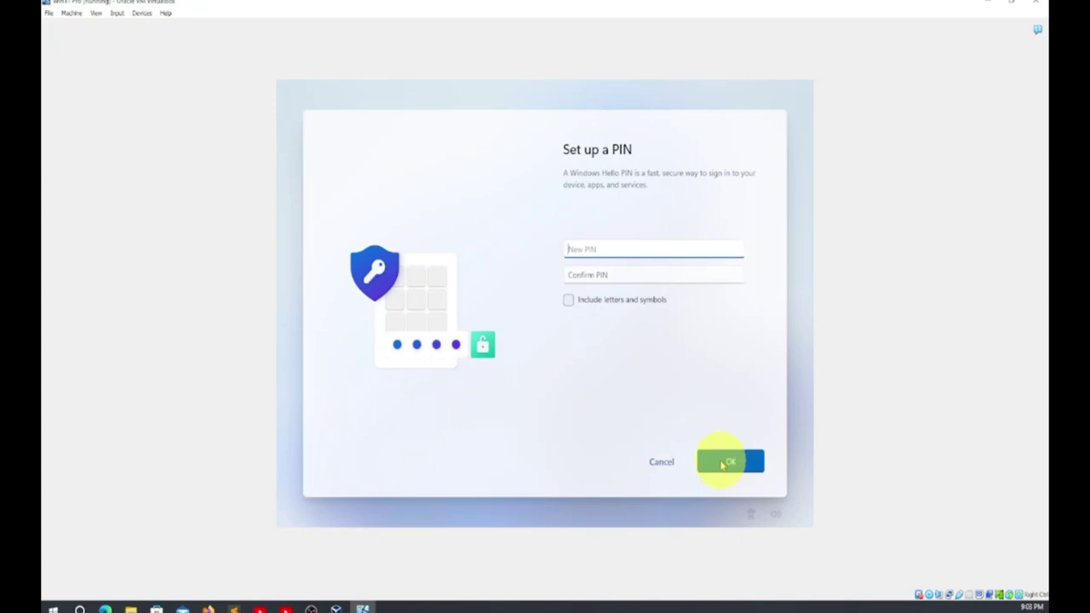
# Enter and confirm a numeric Windows Hello PIN and submit it
pyautogui.click(687, 277)
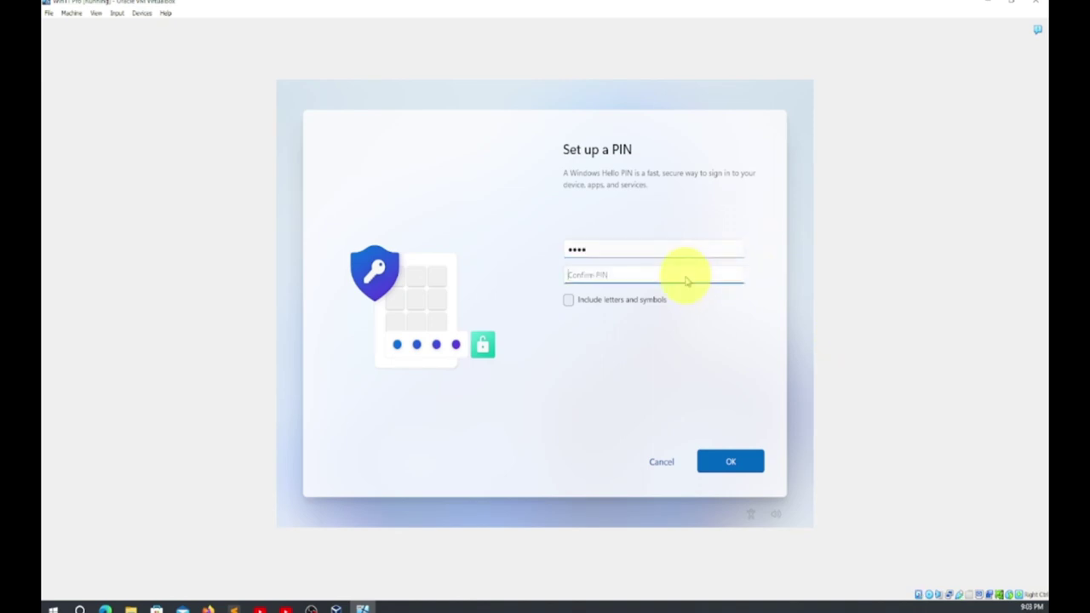
pyautogui.click(726, 461)
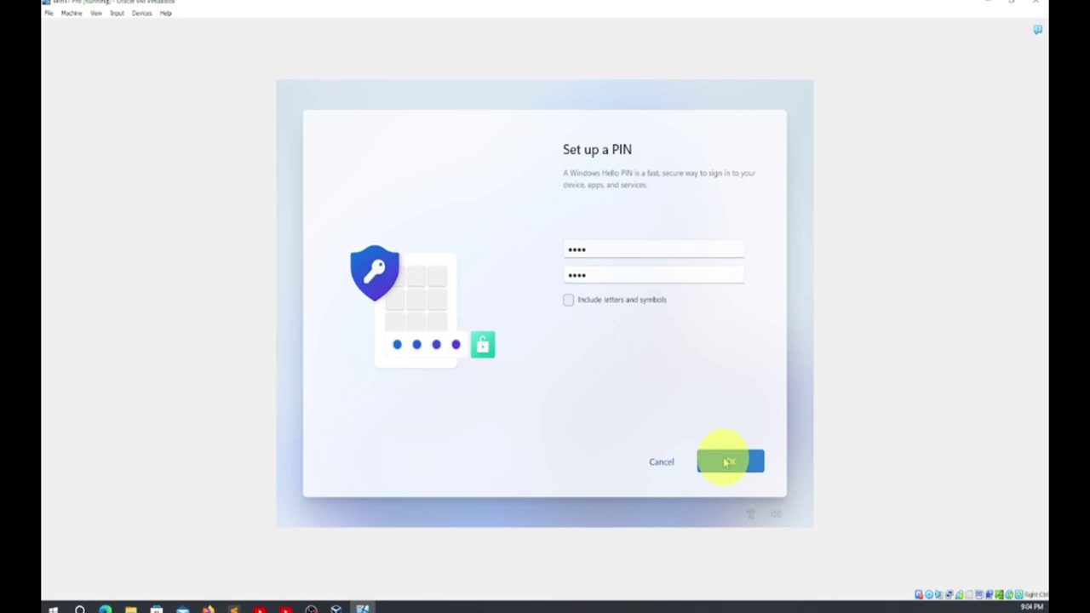
# After the complexity error, allow letters and symbols, retype both PIN fields and submit
pyautogui.doubleClick(600, 246)
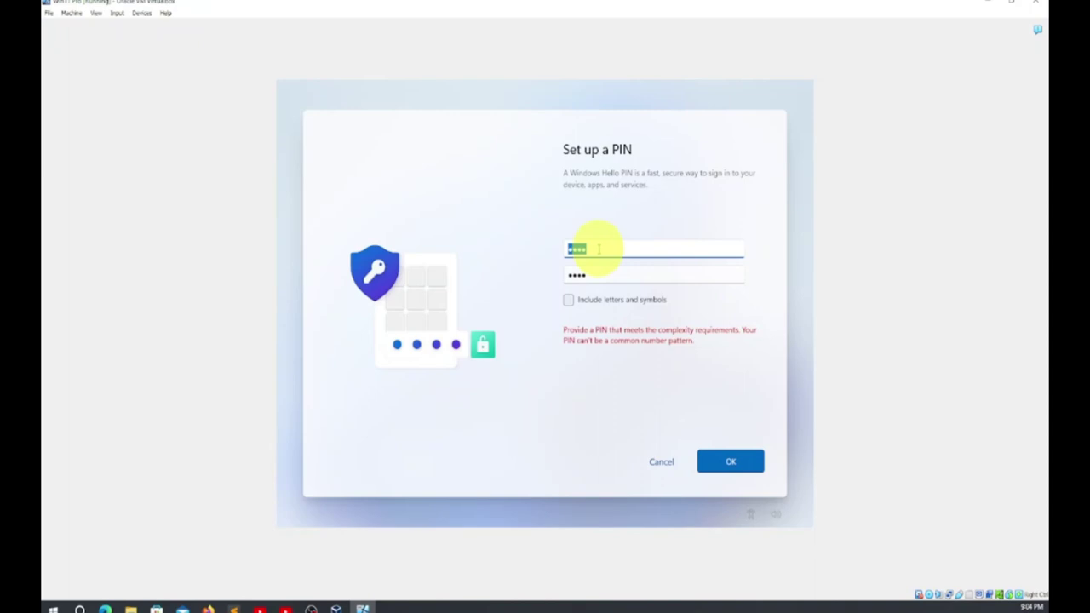
pyautogui.click(569, 300)
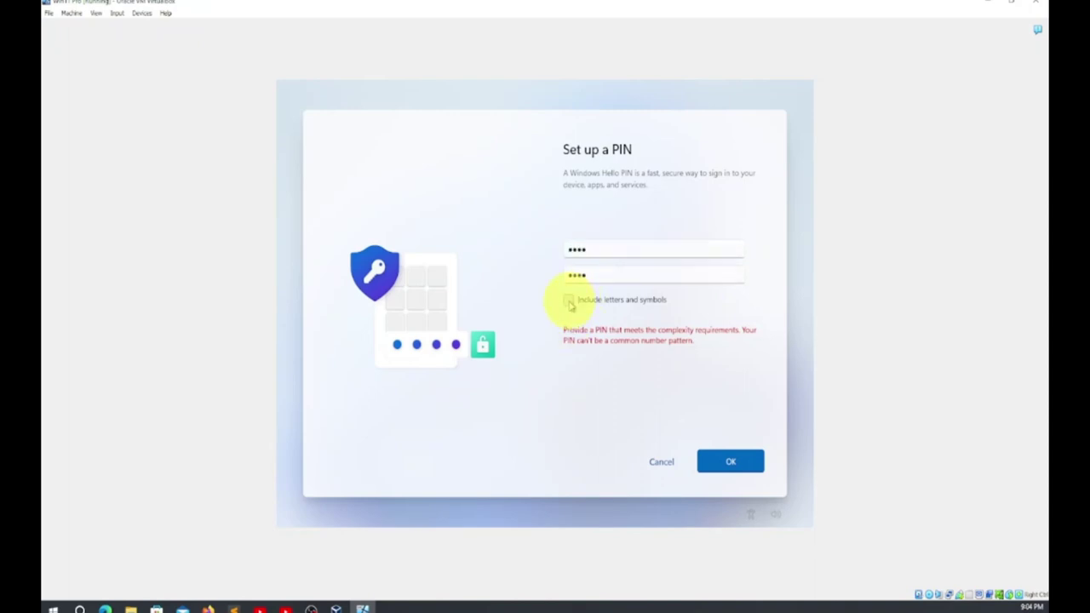
pyautogui.doubleClick(596, 248)
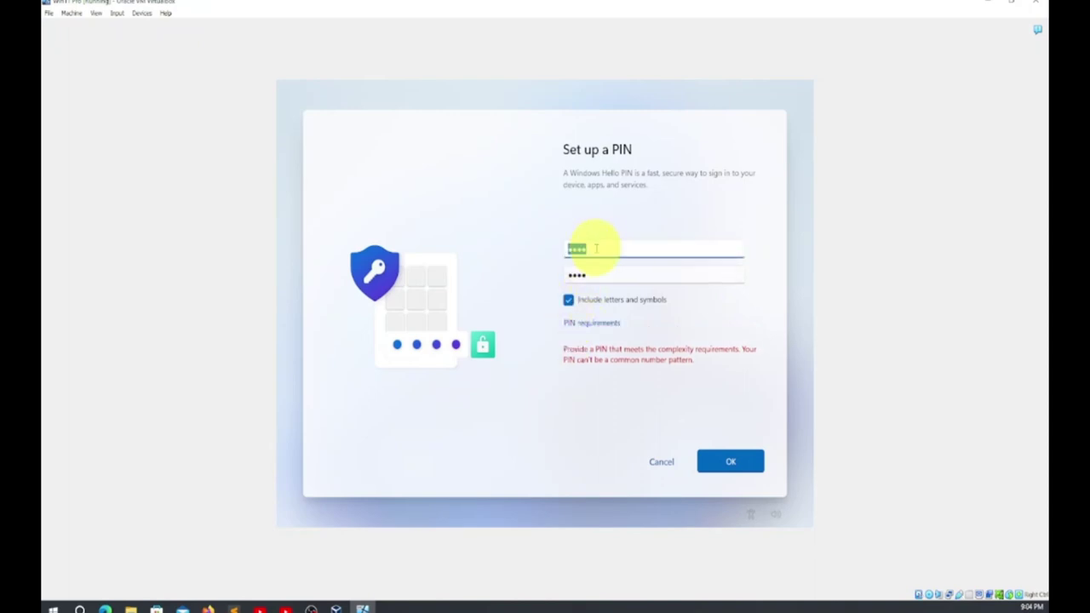
pyautogui.write('a')
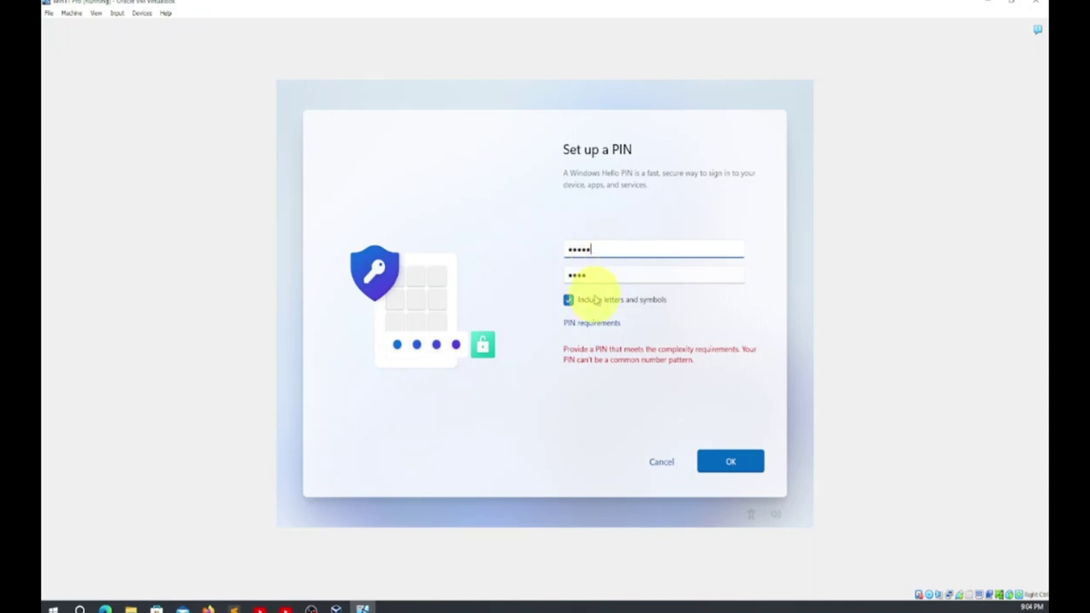
pyautogui.click(596, 274)
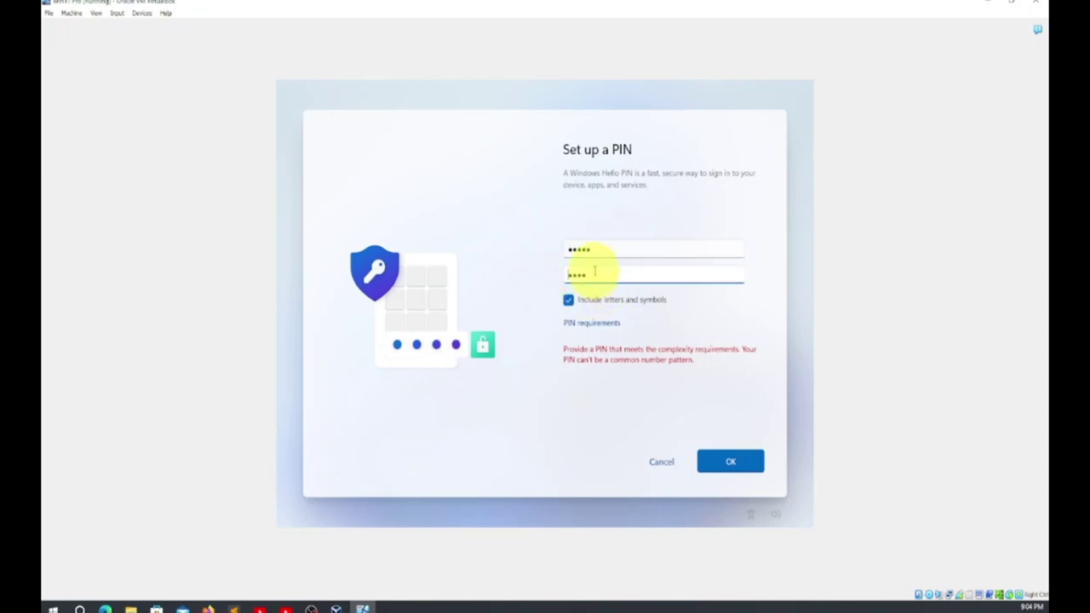
pyautogui.moveTo(608, 275); pyautogui.dragTo(547, 274)
pyautogui.write('a')
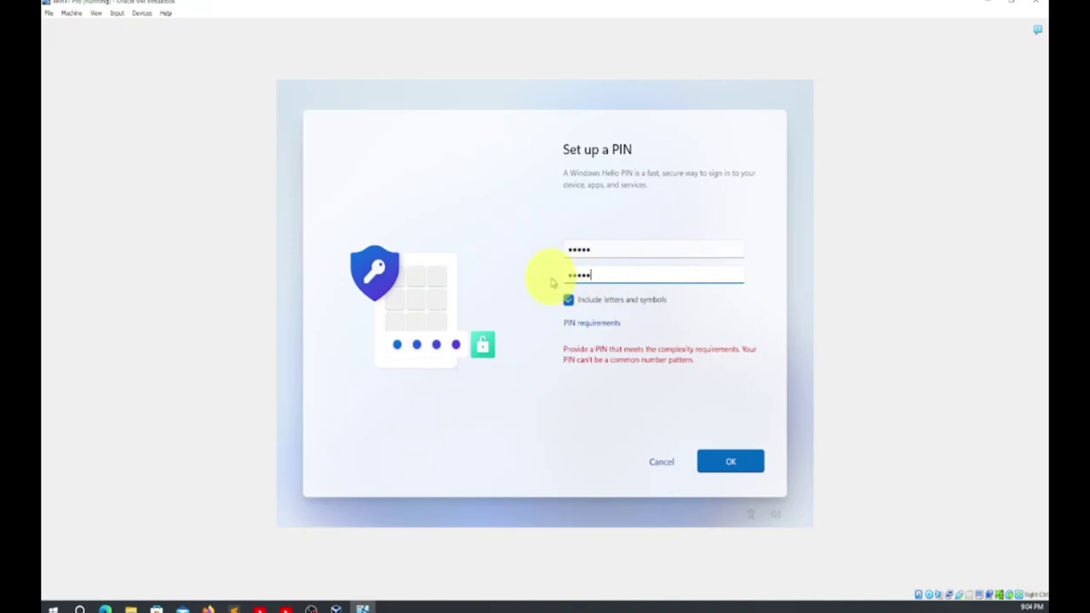
pyautogui.click(730, 461)
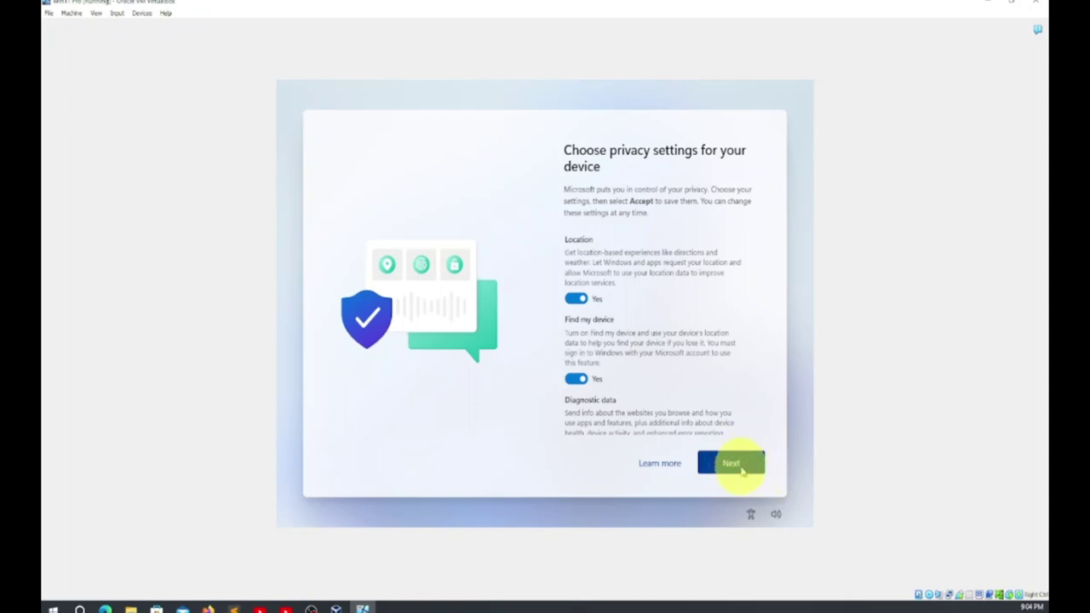
# Page through the device privacy settings and accept them
pyautogui.click(741, 469)
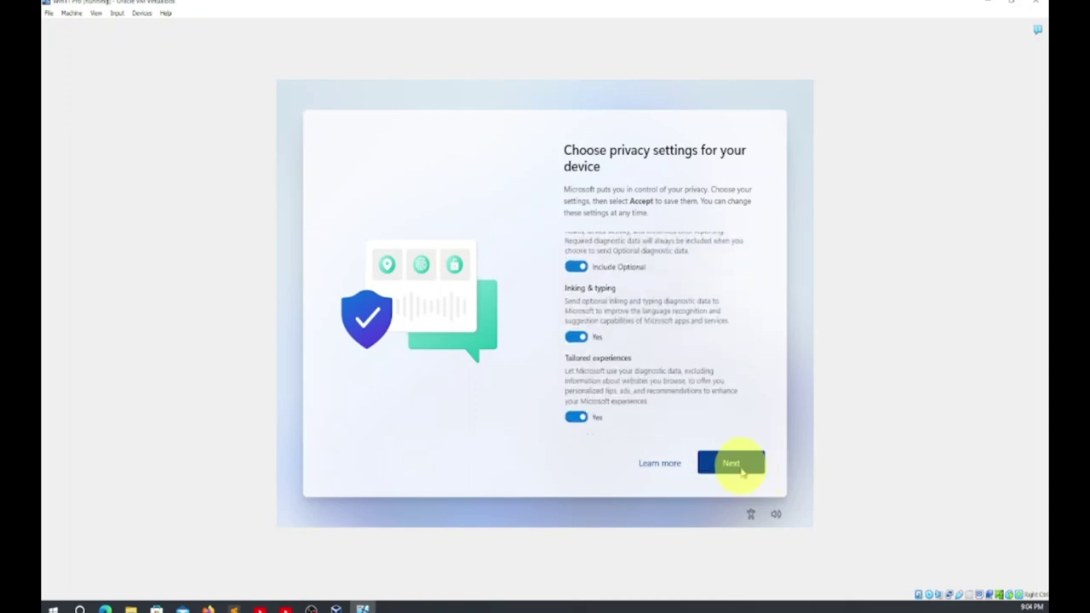
pyautogui.click(741, 469)
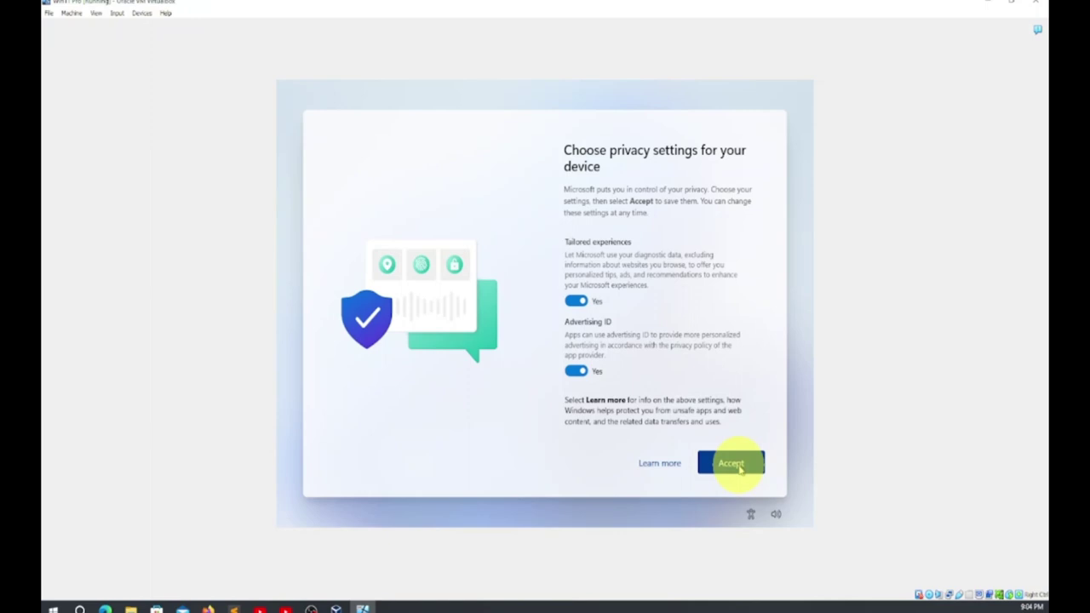
pyautogui.click(739, 465)
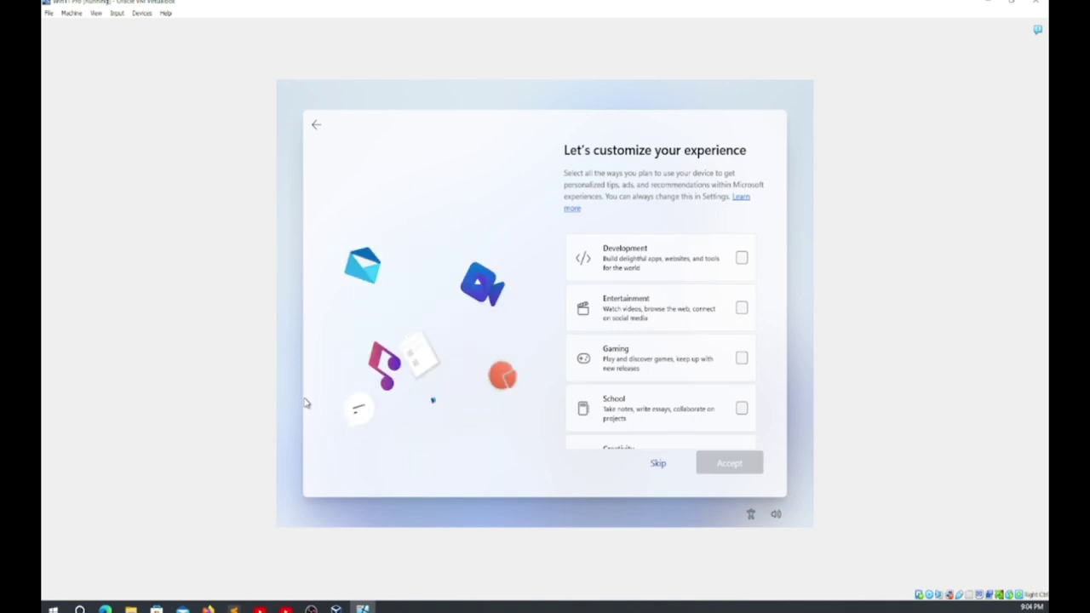
# Skip the experience customization and Android phone linking pages
pyautogui.click(730, 457)
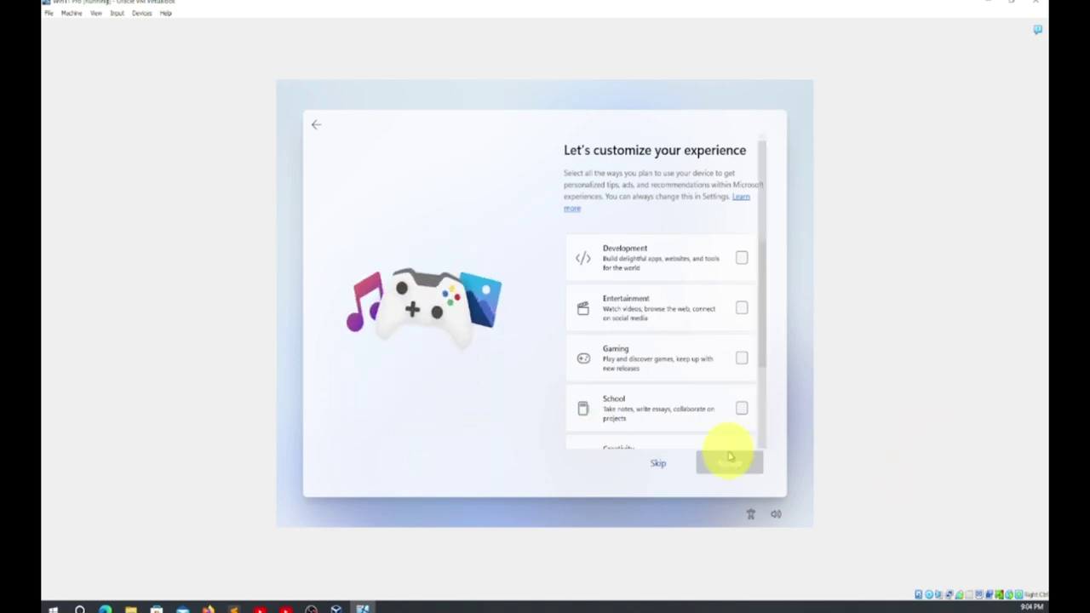
pyautogui.click(657, 466)
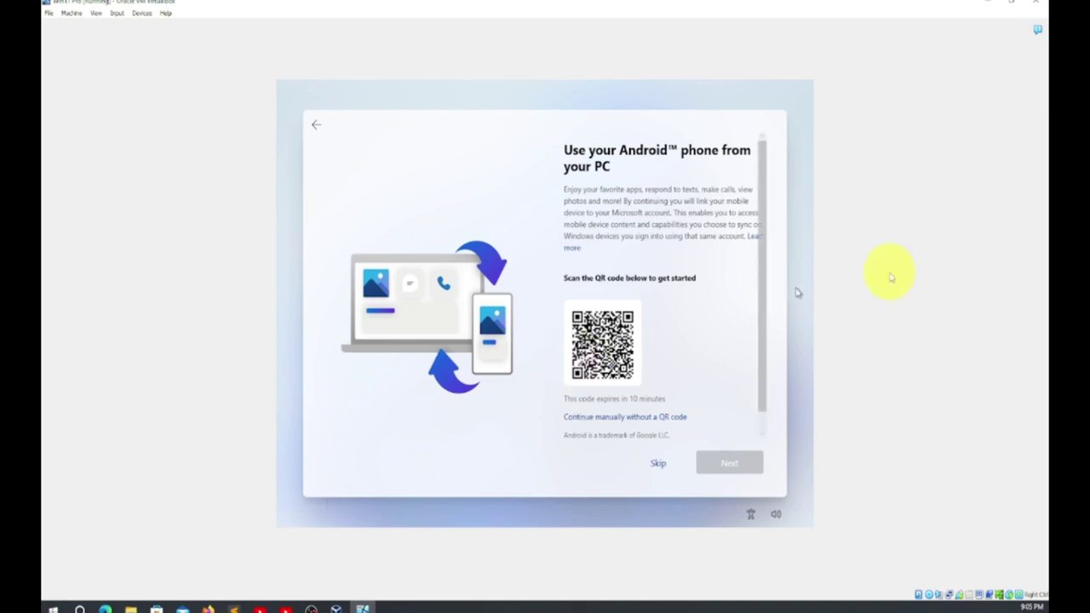
pyautogui.click(657, 464)
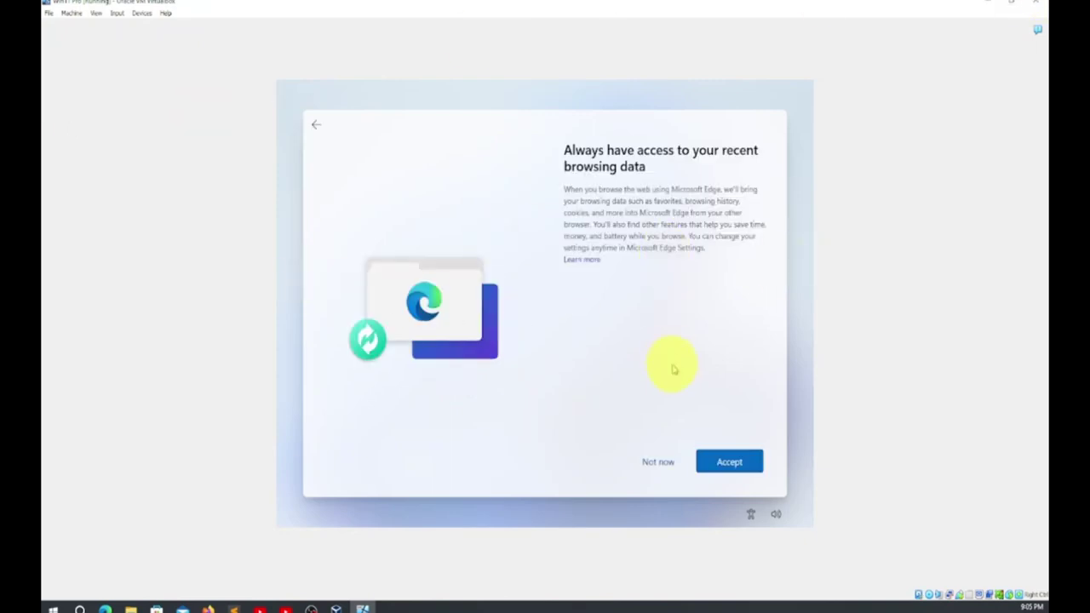
# Choose 'Not now' for bringing recent browsing data into Microsoft Edge
pyautogui.click(656, 464)
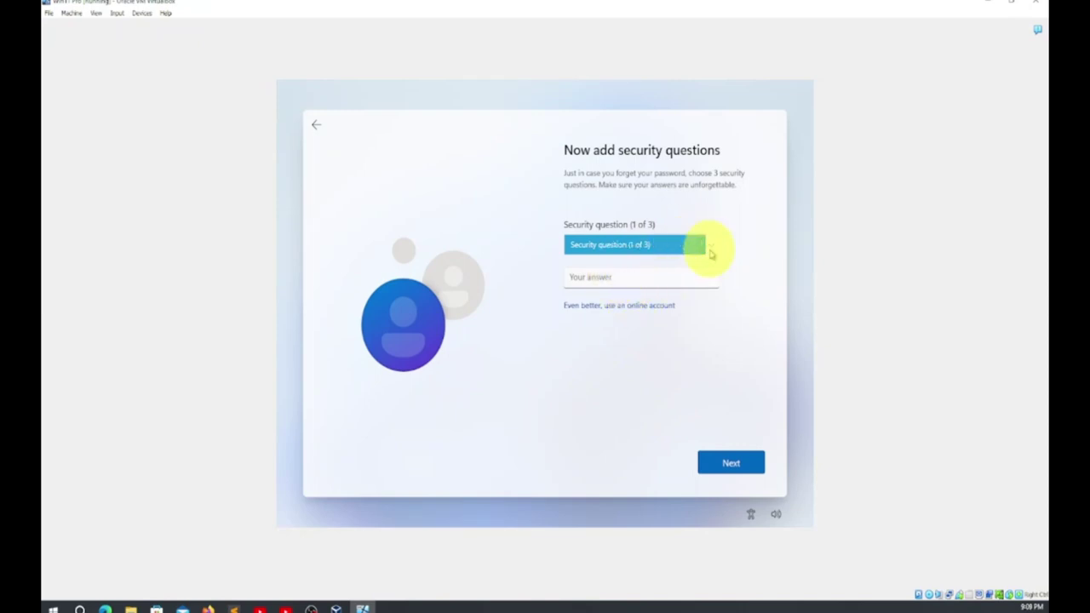
# Pick the first pet's name question, type its answer, and submit it
pyautogui.click(711, 249)
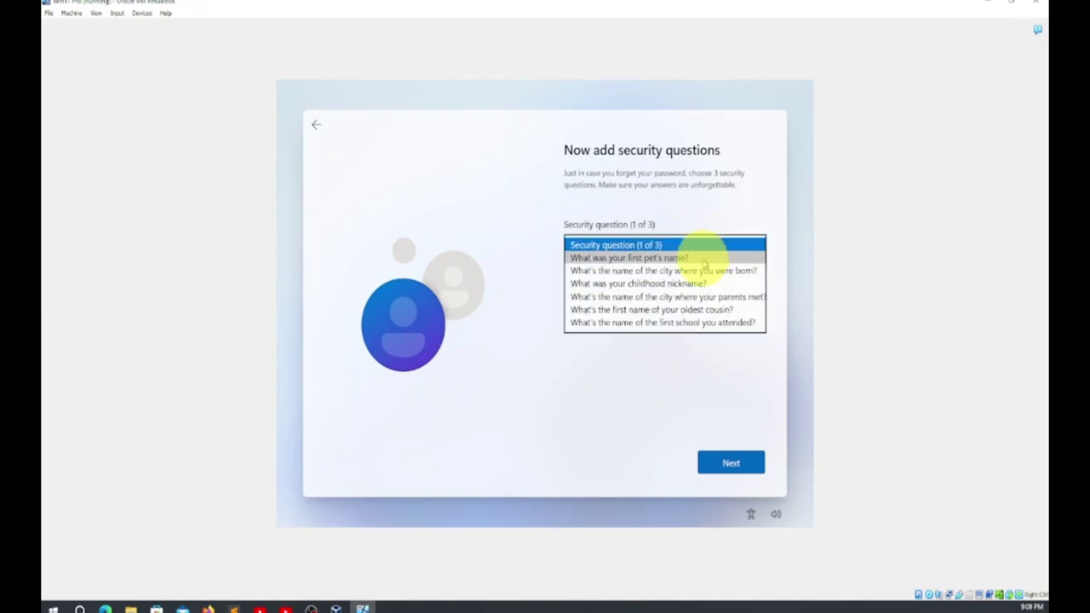
pyautogui.click(704, 258)
pyautogui.click(623, 281)
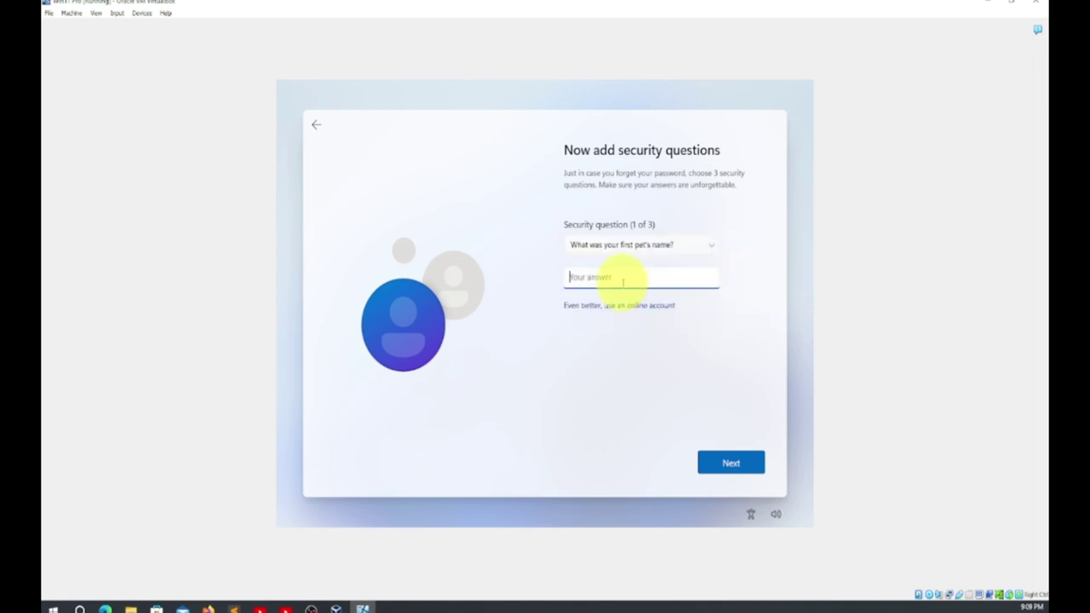
pyautogui.write('p')
pyautogui.press('BackSpace')
pyautogui.click(721, 462)
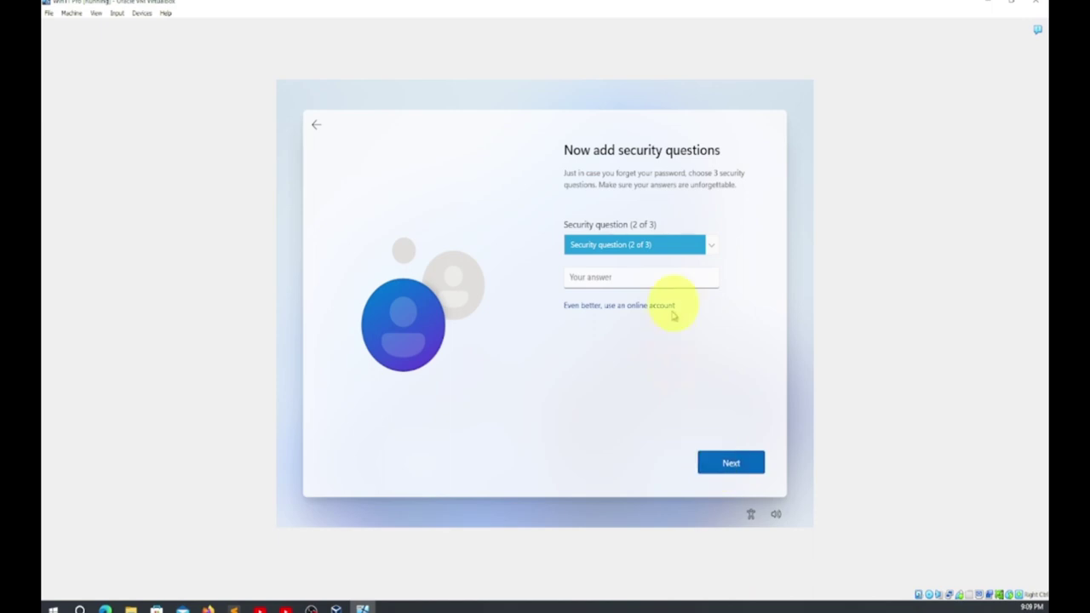
# Pick the oldest cousin question for the second slot, answer it, and submit
pyautogui.click(692, 244)
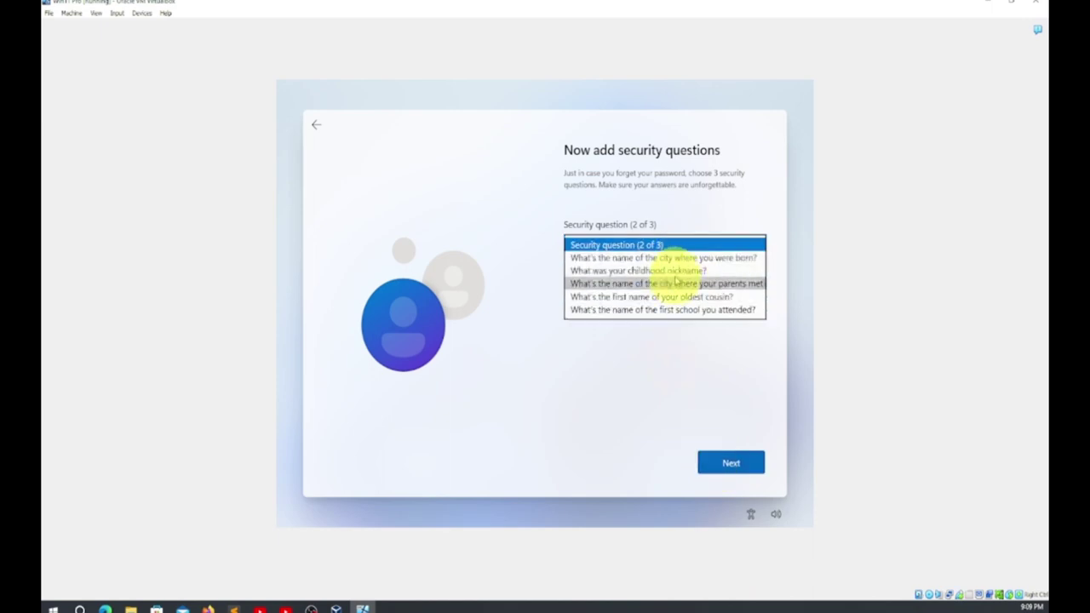
pyautogui.click(663, 270)
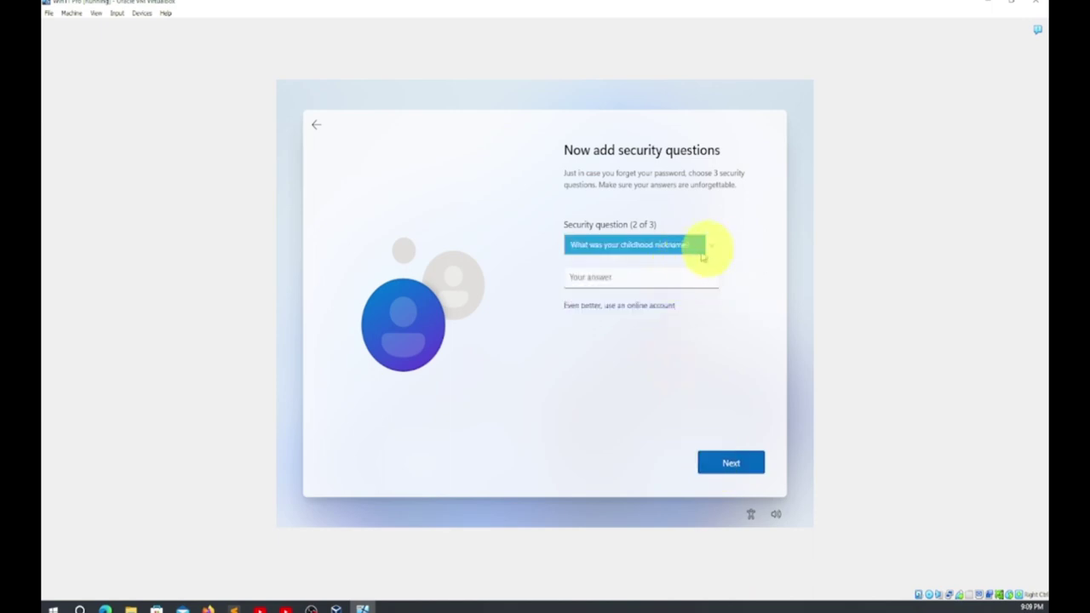
pyautogui.click(715, 245)
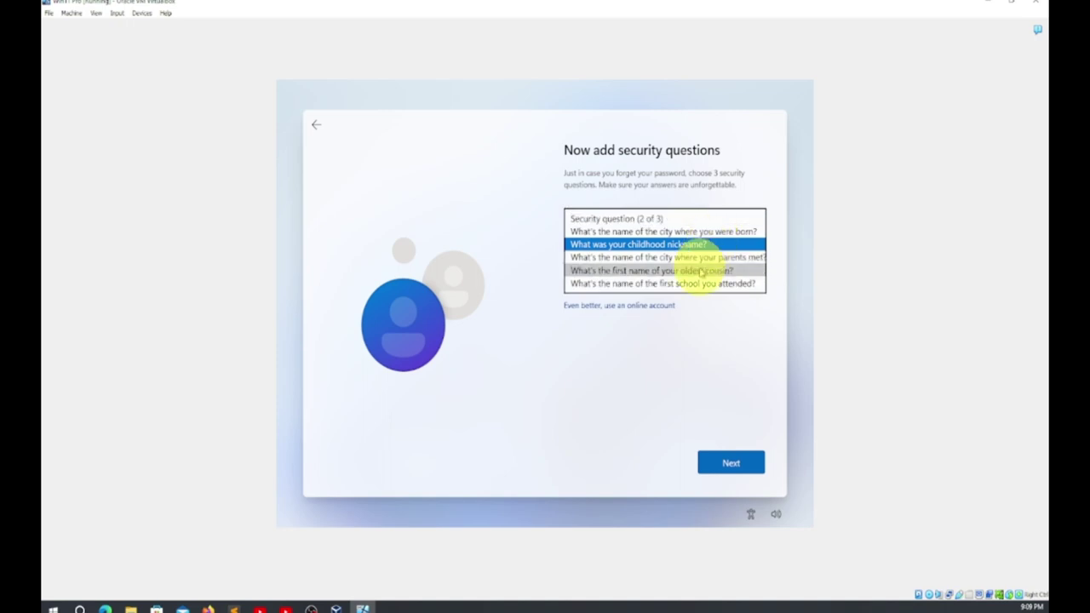
pyautogui.click(695, 271)
pyautogui.click(643, 276)
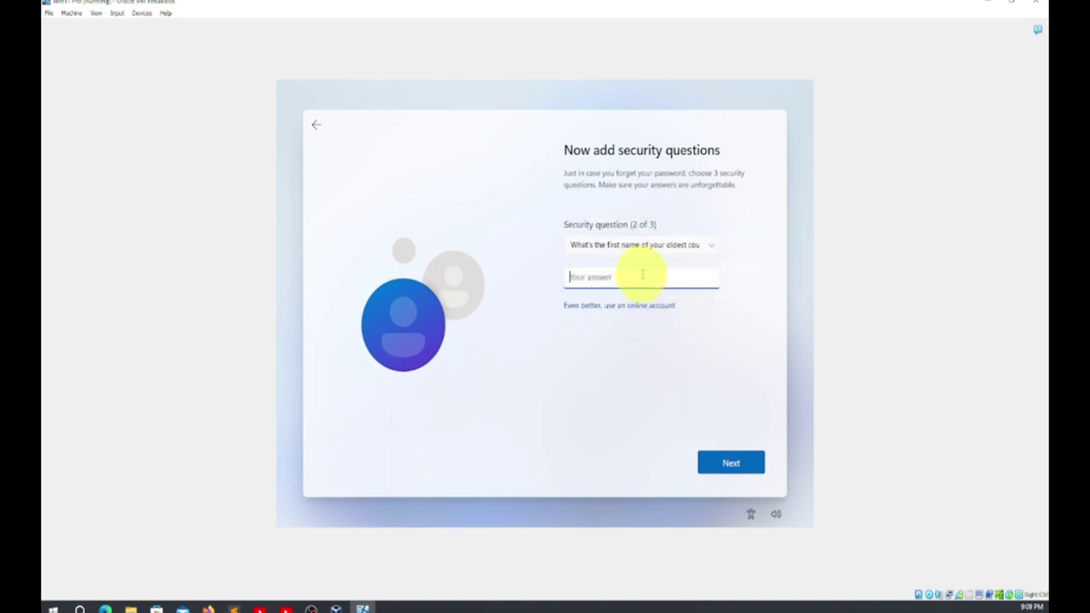
pyautogui.press('BackSpace')
pyautogui.press('BackSpace')
pyautogui.click(723, 459)
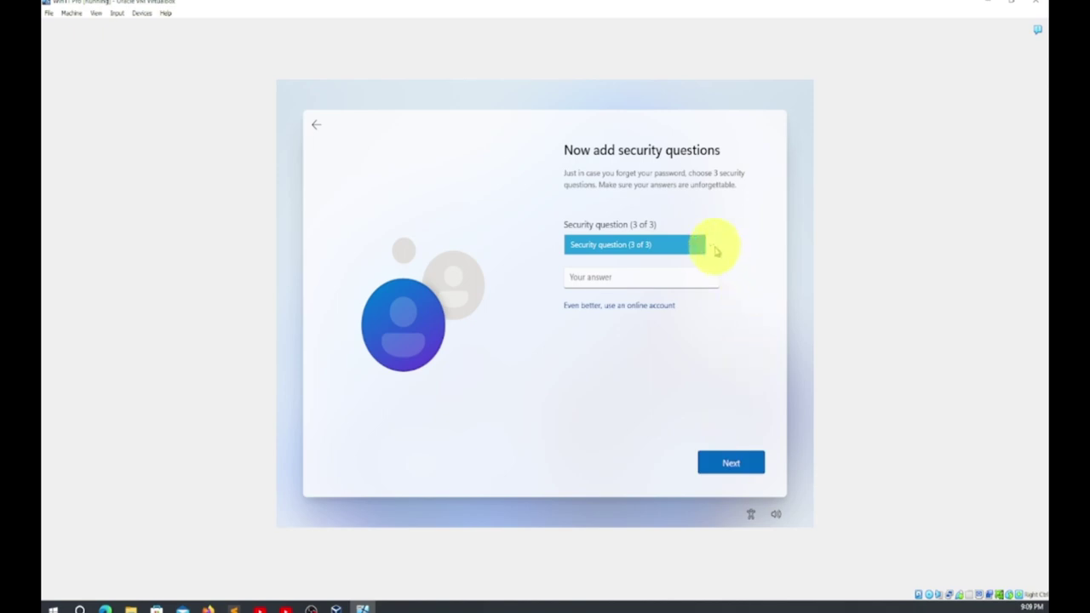
# Pick the first school attended question, answer it, and submit
pyautogui.click(717, 249)
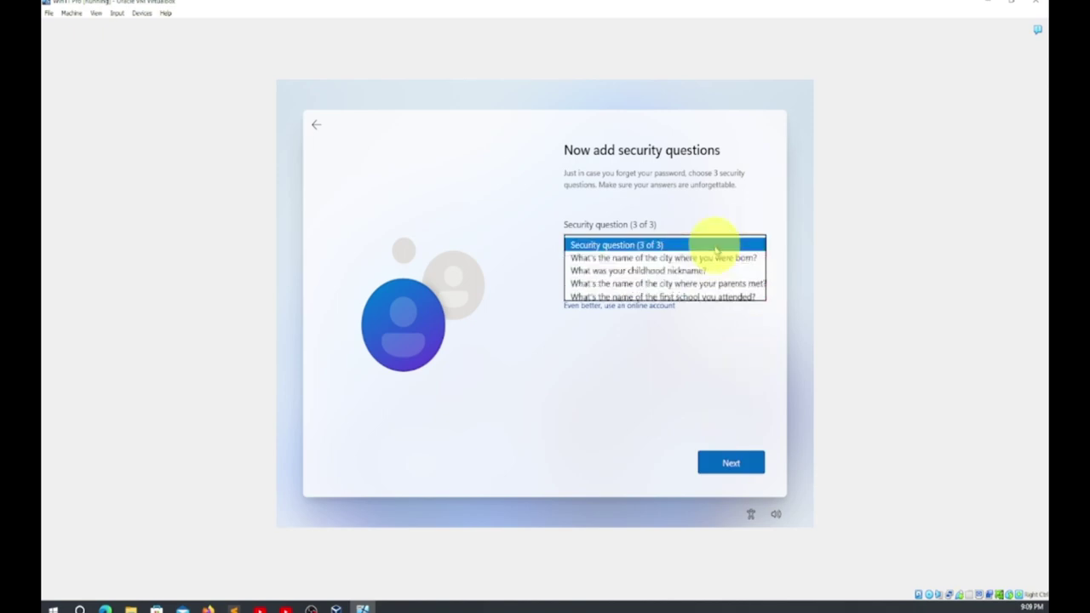
pyautogui.click(688, 296)
pyautogui.click(630, 275)
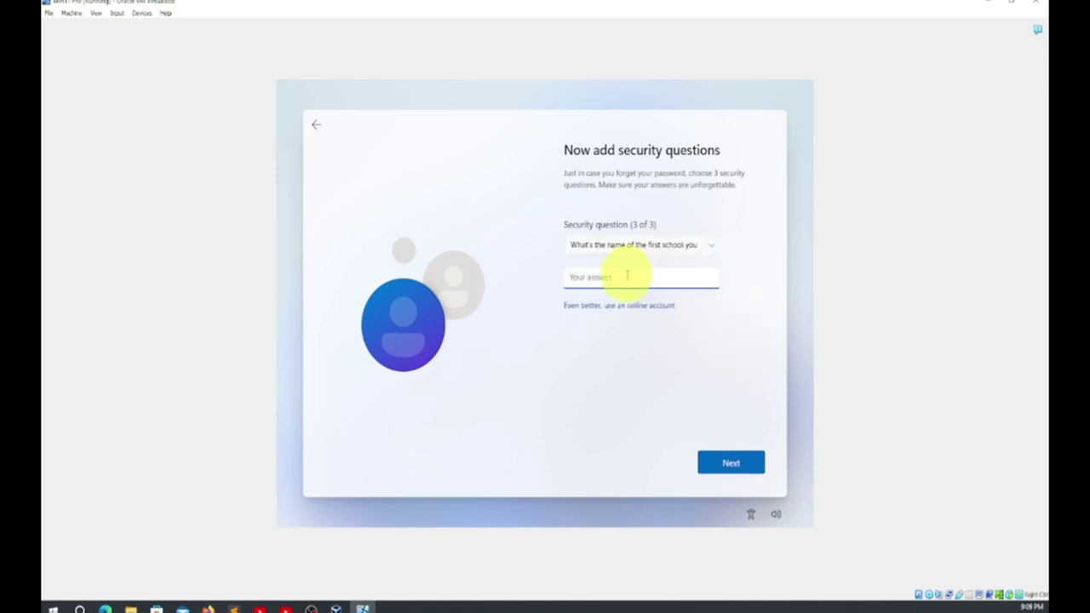
pyautogui.click(718, 460)
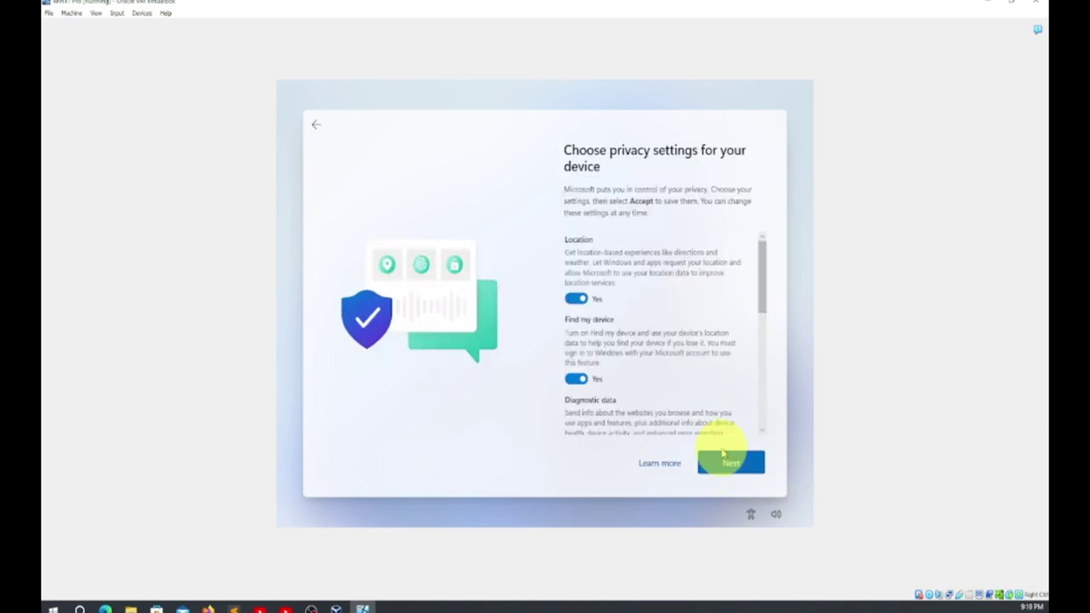
# Page through the privacy settings, leaving every option on, and accept them
pyautogui.click(732, 463)
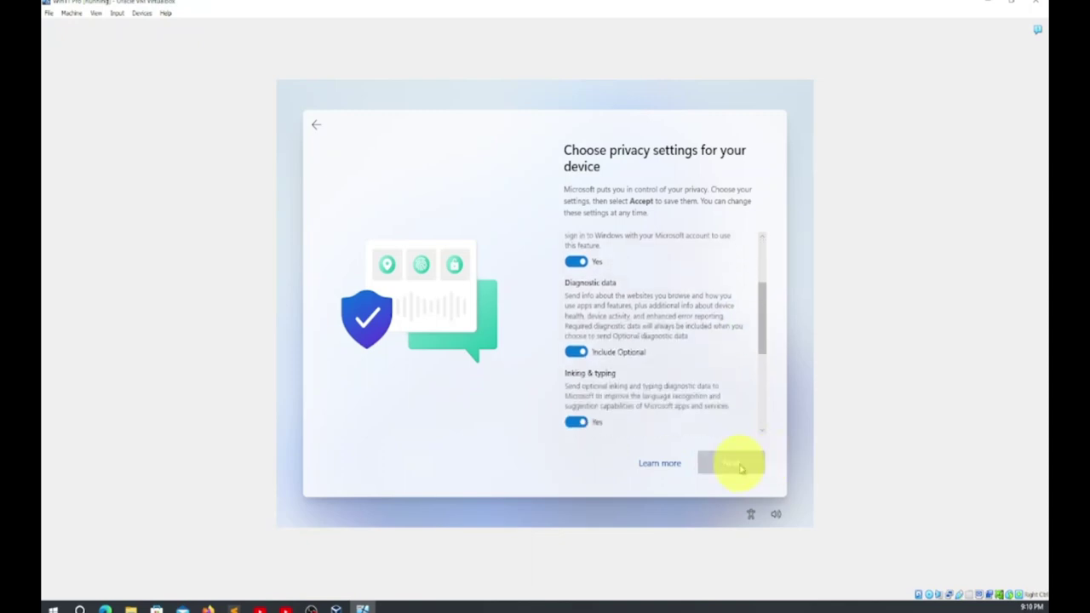
pyautogui.click(734, 461)
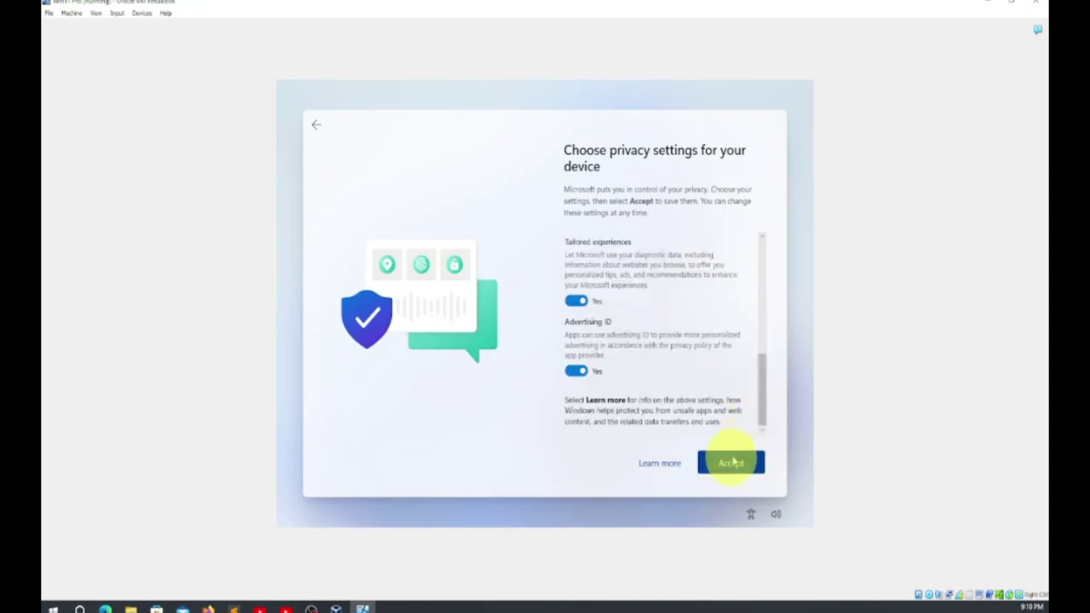
pyautogui.click(733, 462)
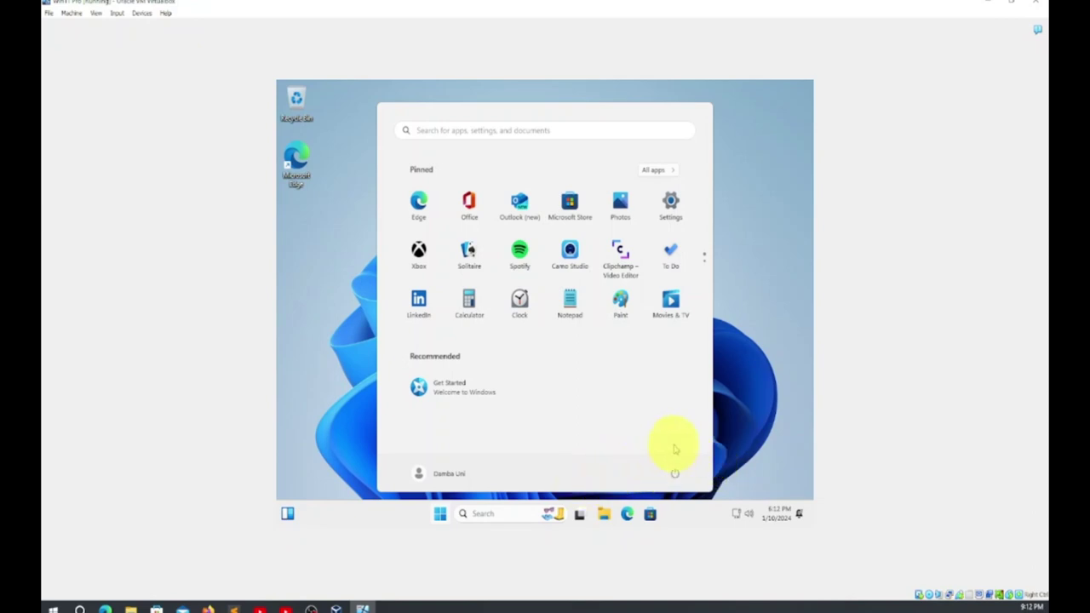
# Close the Start menu, then open and dismiss the Widgets board
pyautogui.click(337, 351)
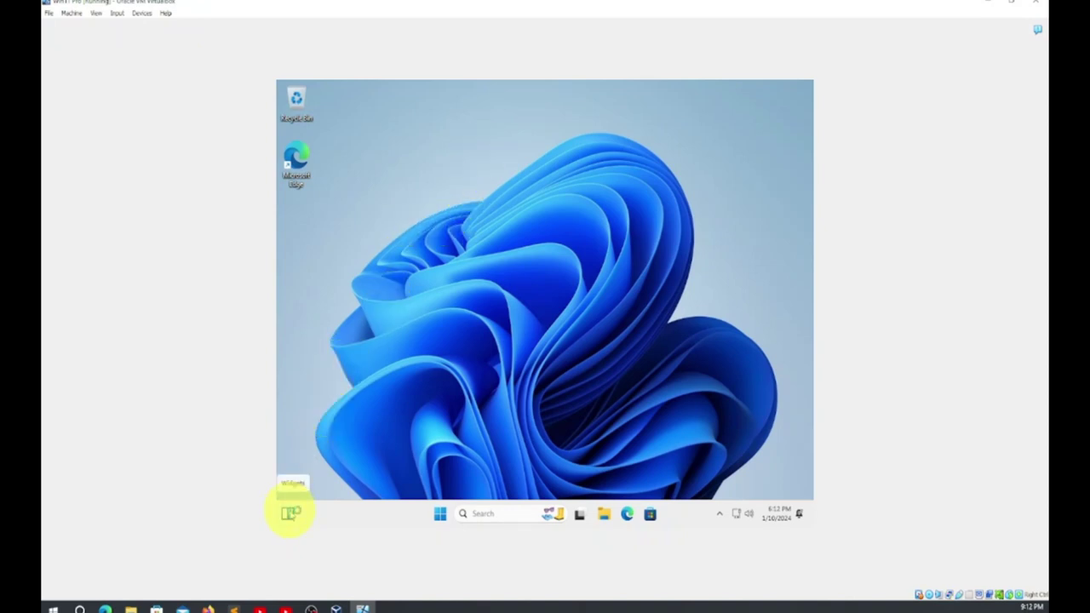
pyautogui.click(290, 512)
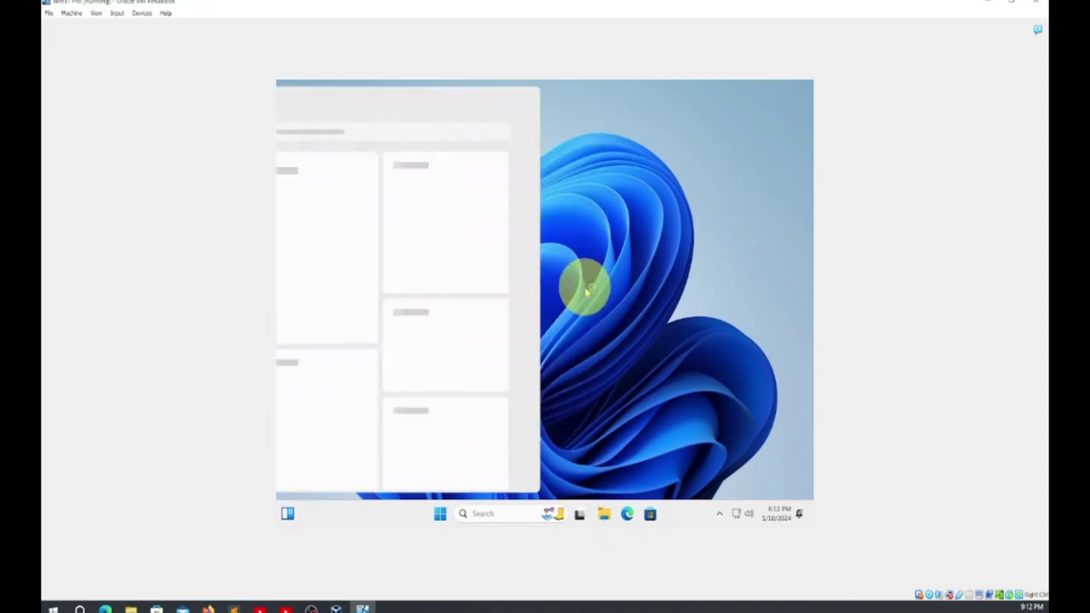
pyautogui.click(686, 176)
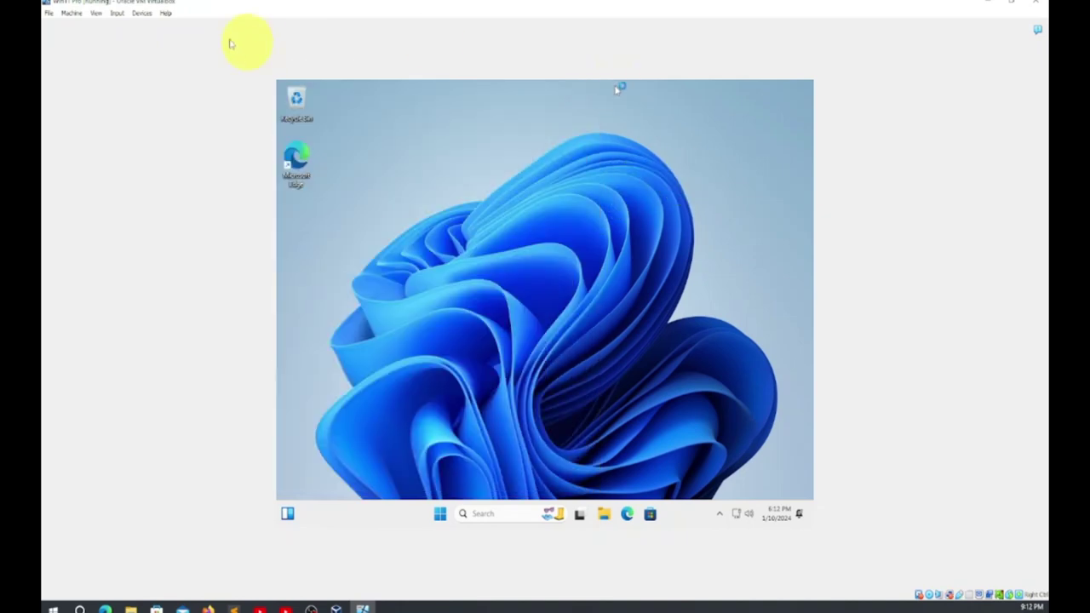
# Switch the VM display to View > Scaled Mode and maximize the VM window
pyautogui.click(116, 14)
pyautogui.moveTo(138, 17)
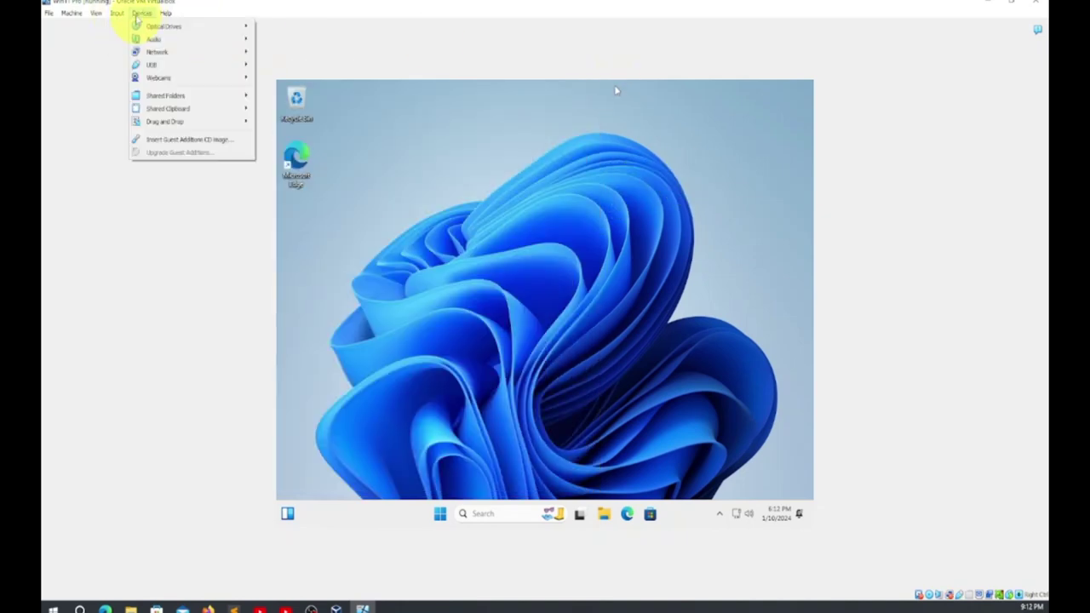
pyautogui.moveTo(96, 17)
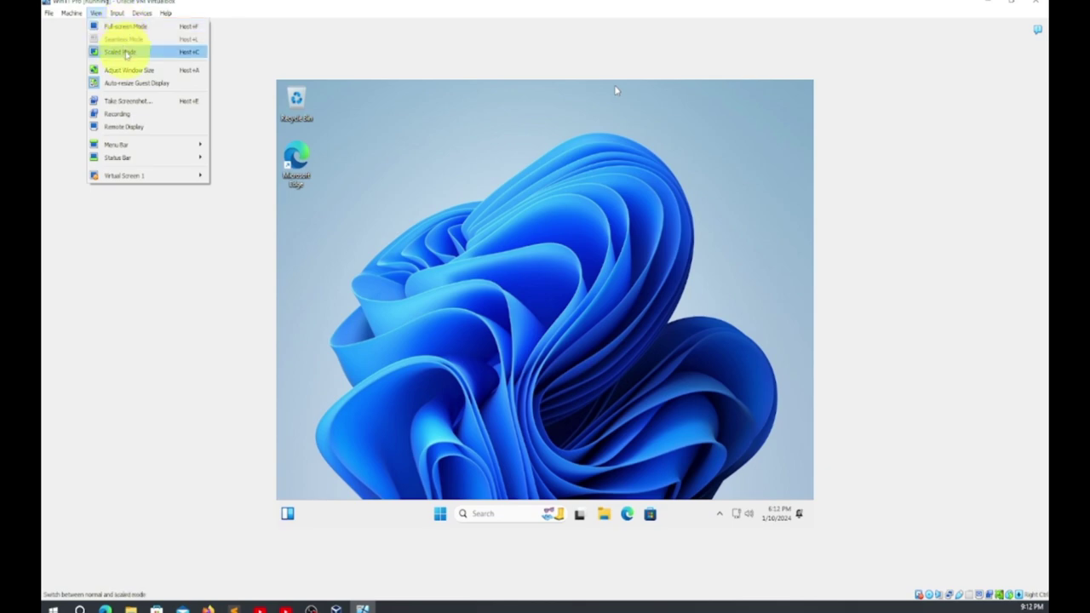
pyautogui.click(125, 54)
pyautogui.click(521, 348)
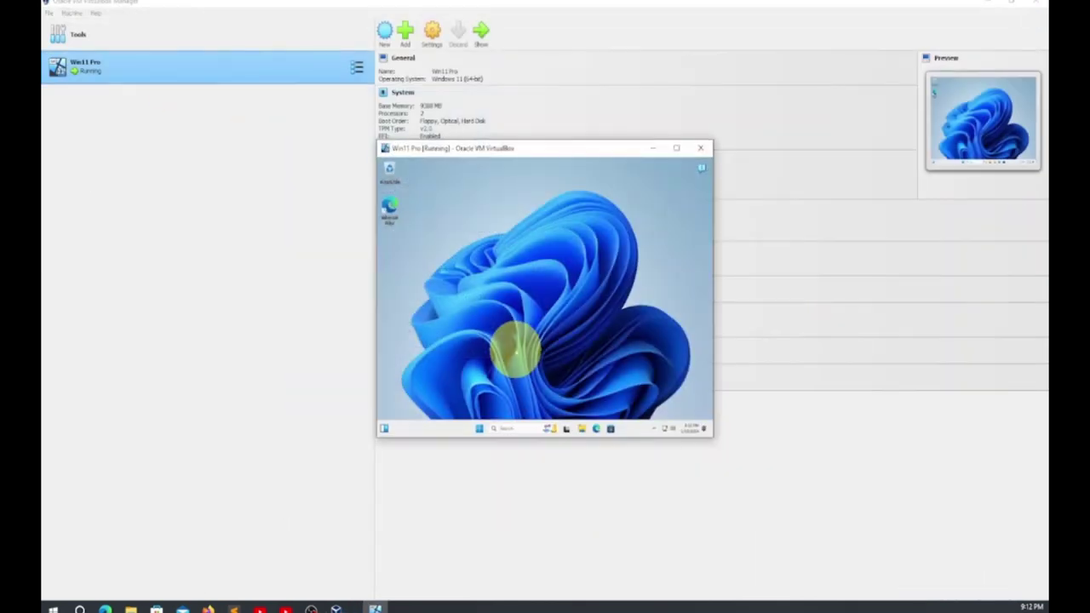
pyautogui.click(676, 149)
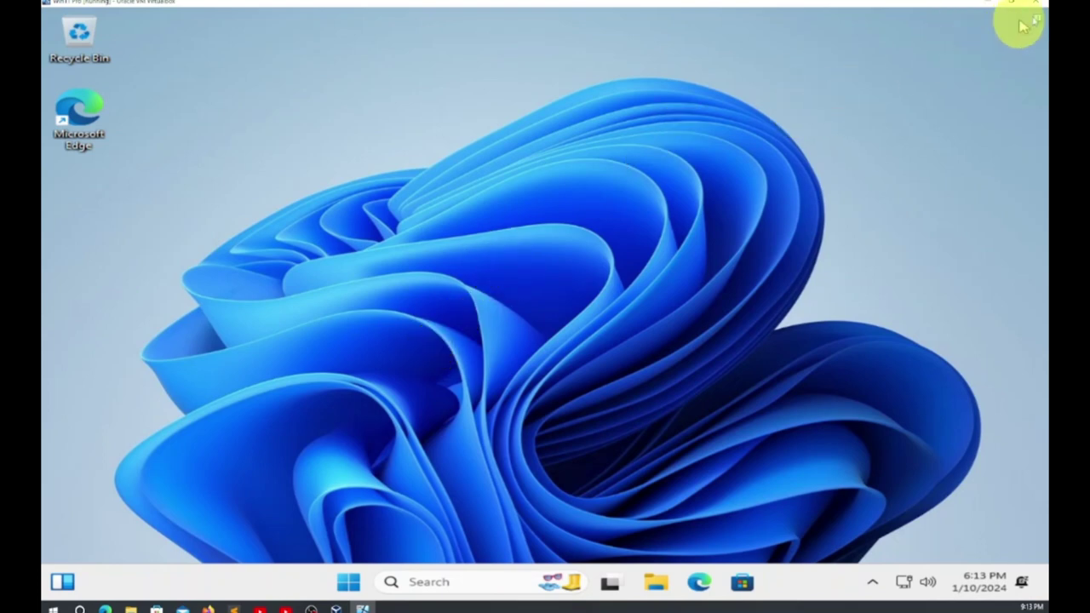
pyautogui.moveTo(1041, 24)
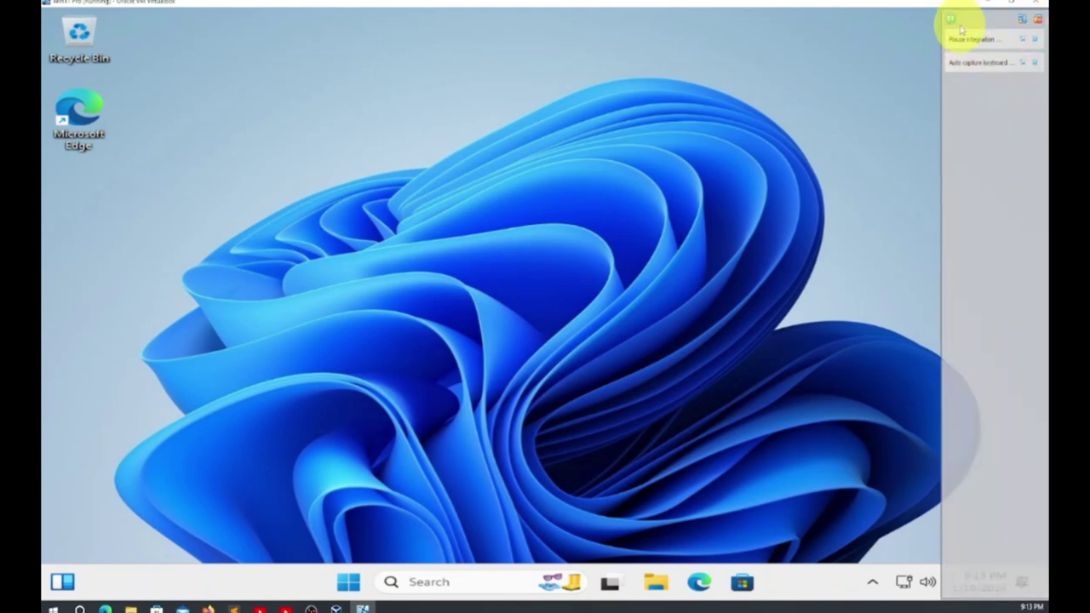
pyautogui.click(1038, 18)
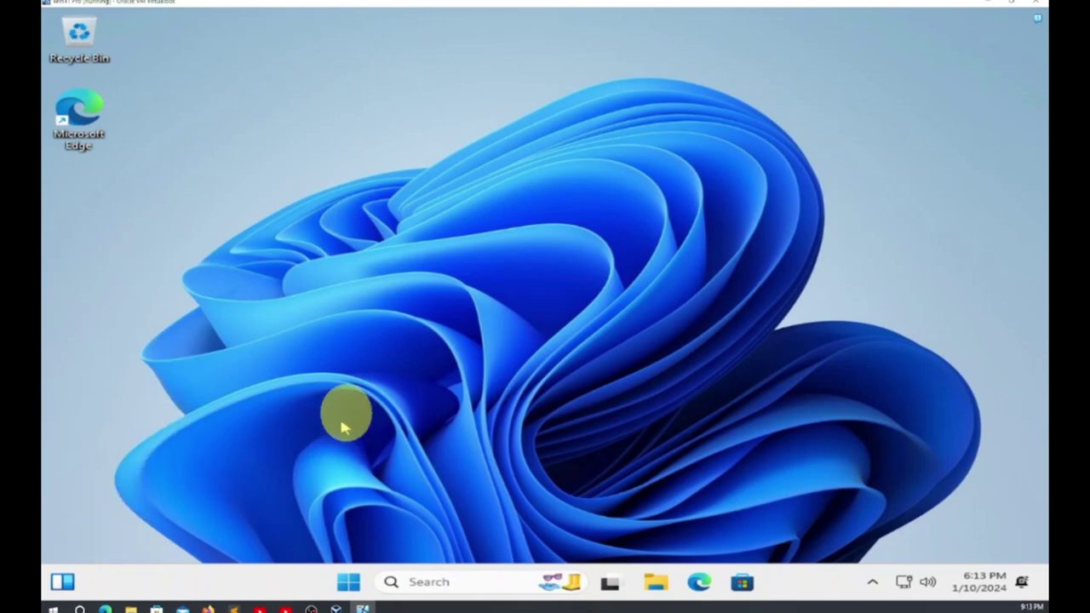
# Launch File Explorer from the taskbar and maximize it
pyautogui.click(655, 583)
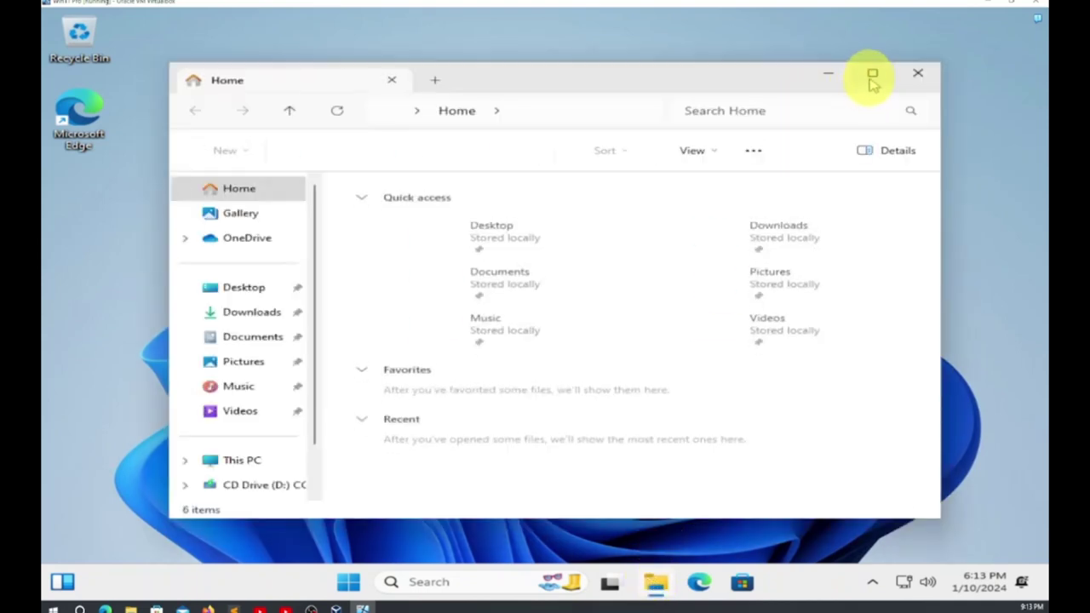
pyautogui.moveTo(872, 77)
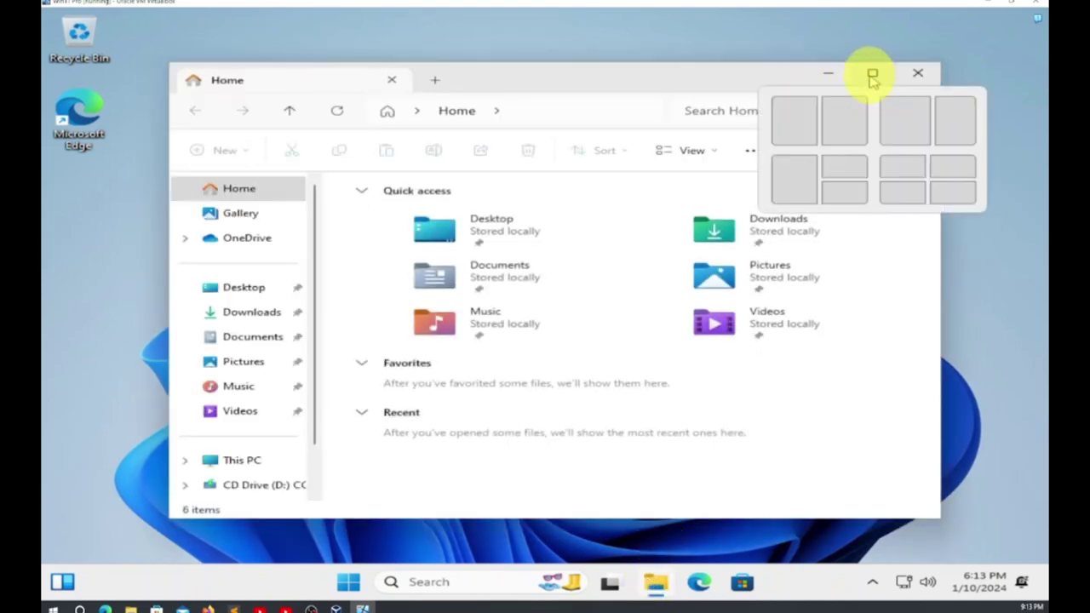
pyautogui.click(872, 76)
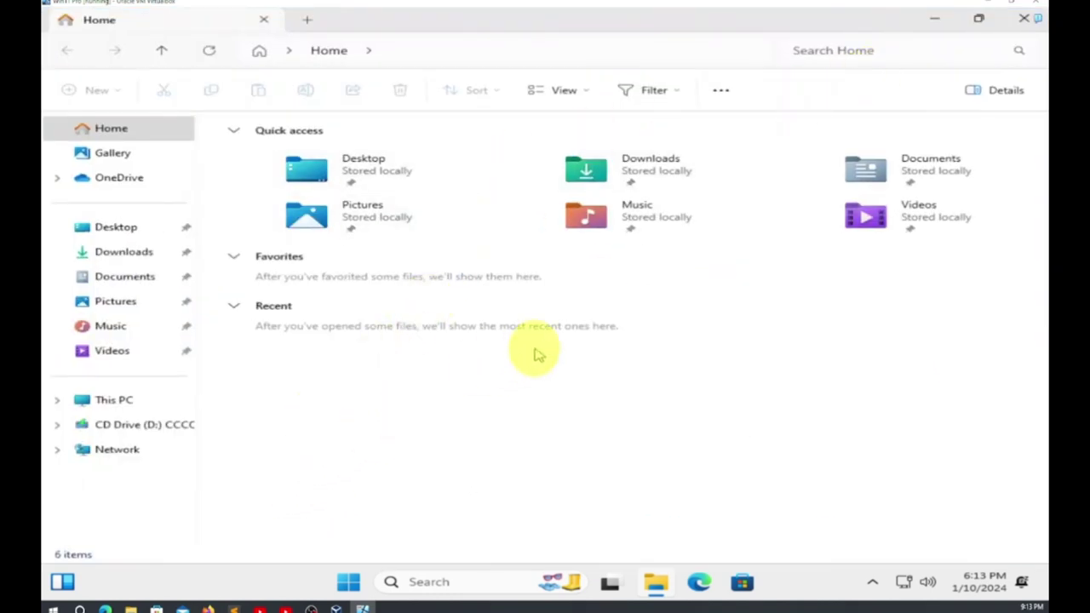
# Choose Manage from This PC's extended context menu
pyautogui.rightClick(121, 409)
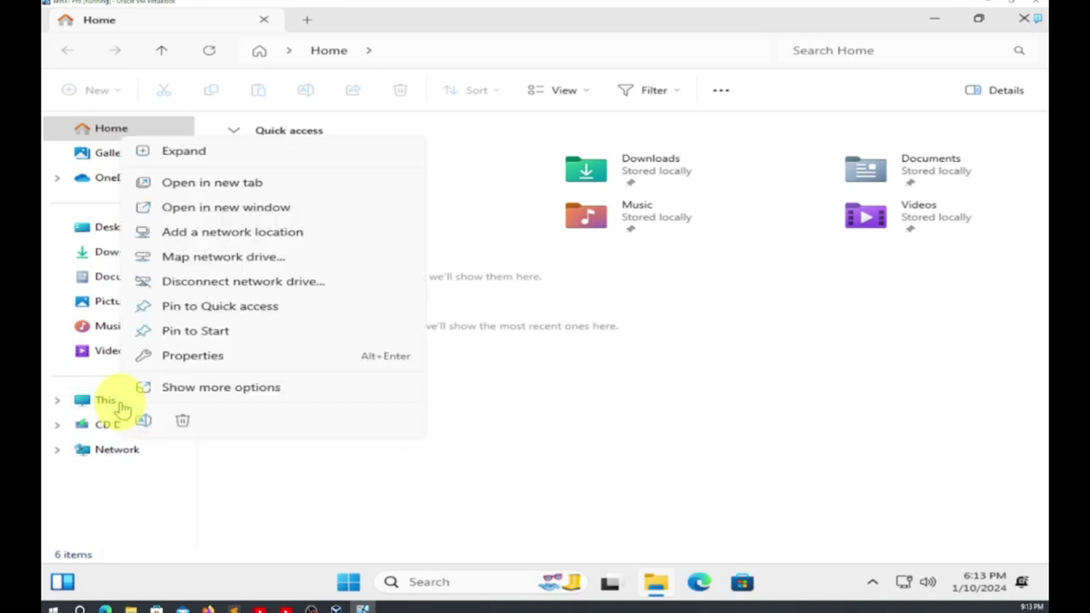
pyautogui.press('Escape')
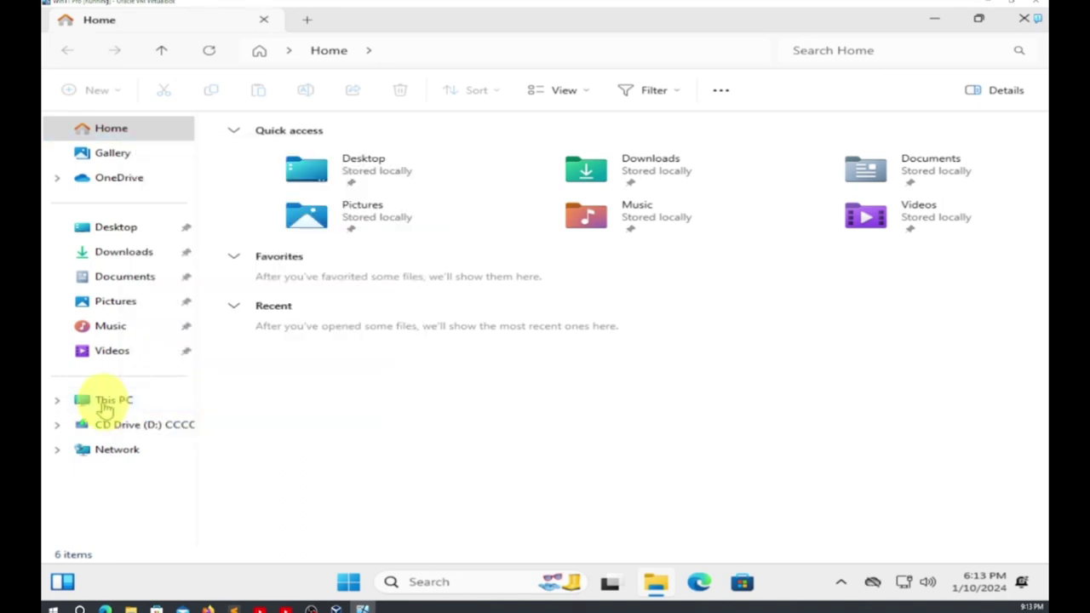
pyautogui.rightClick(105, 405)
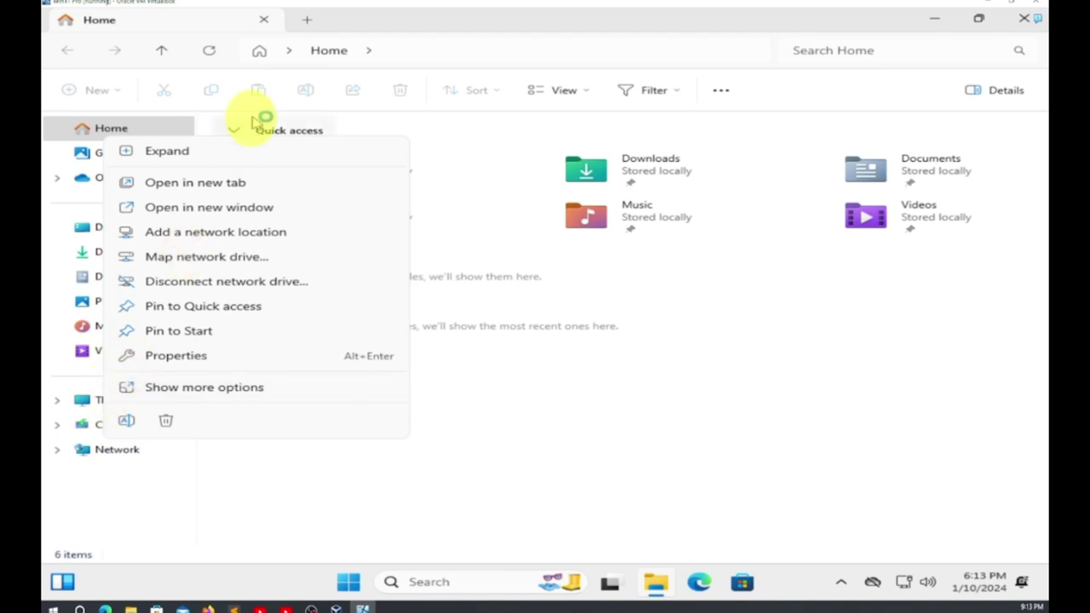
pyautogui.click(184, 392)
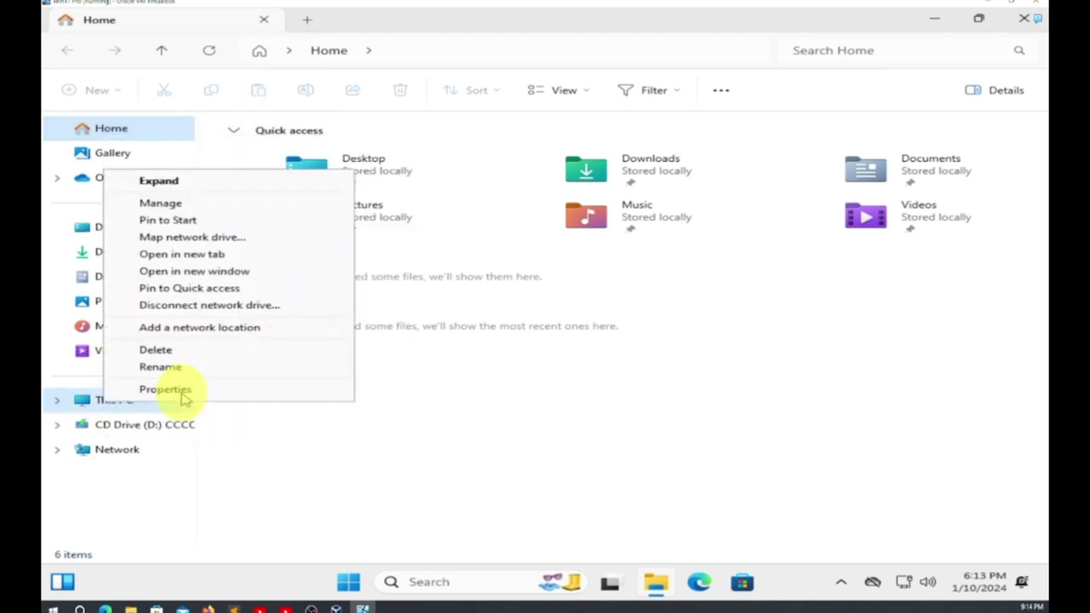
pyautogui.click(224, 205)
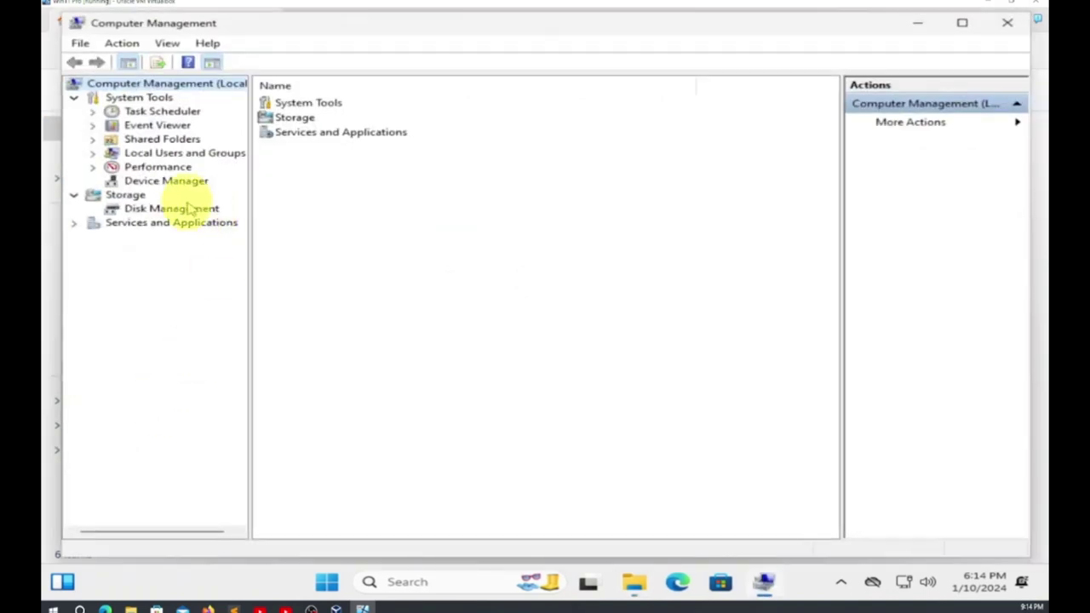
# Under Local Users and Groups > Users, set and confirm a new password for the signed-in account
pyautogui.doubleClick(177, 157)
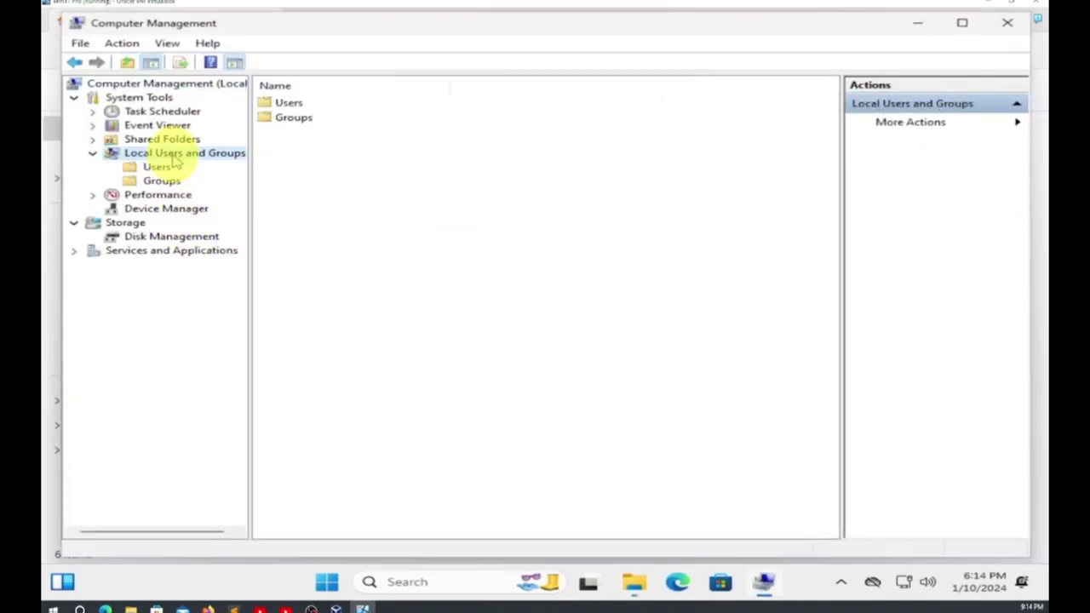
pyautogui.doubleClick(288, 103)
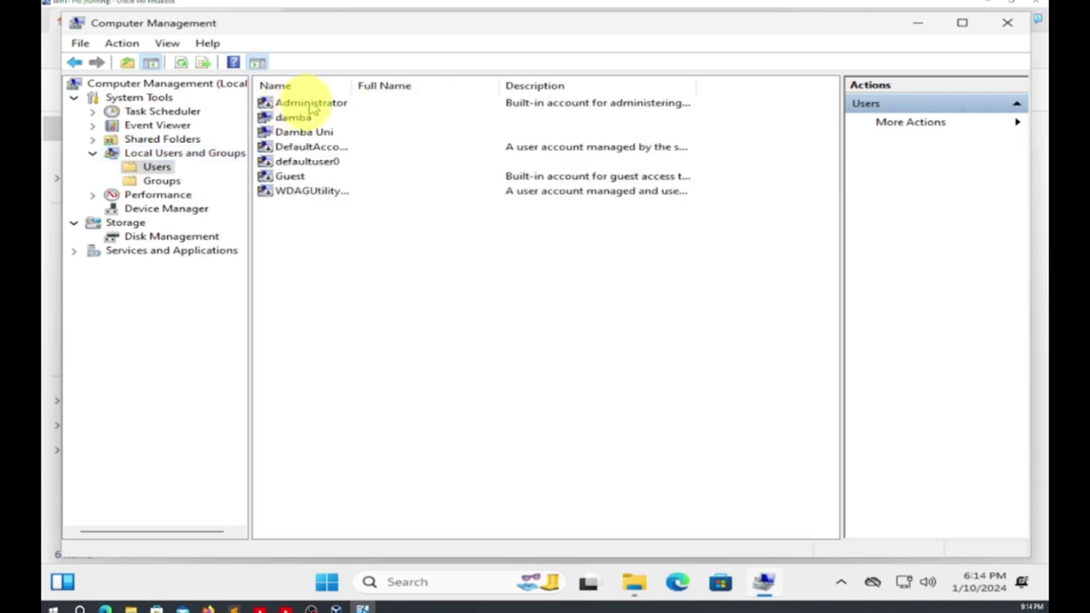
pyautogui.rightClick(308, 137)
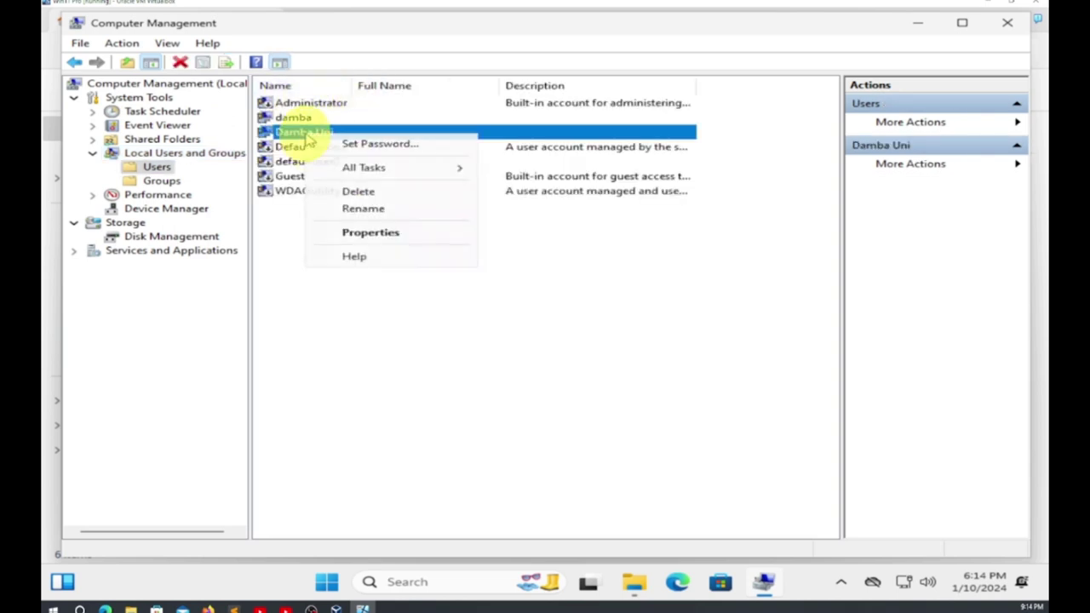
pyautogui.click(380, 144)
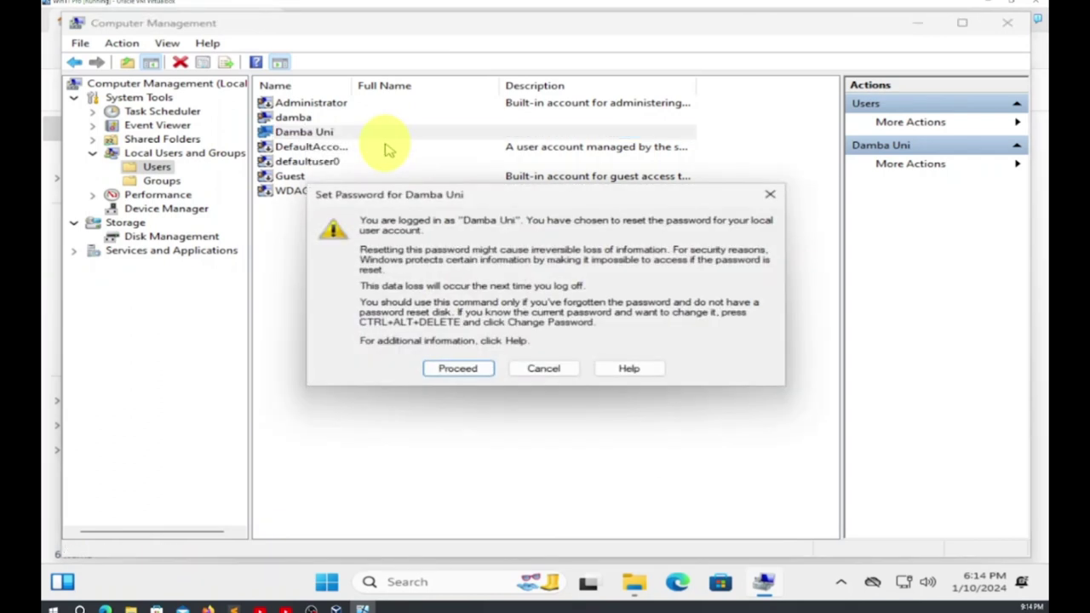
pyautogui.click(458, 368)
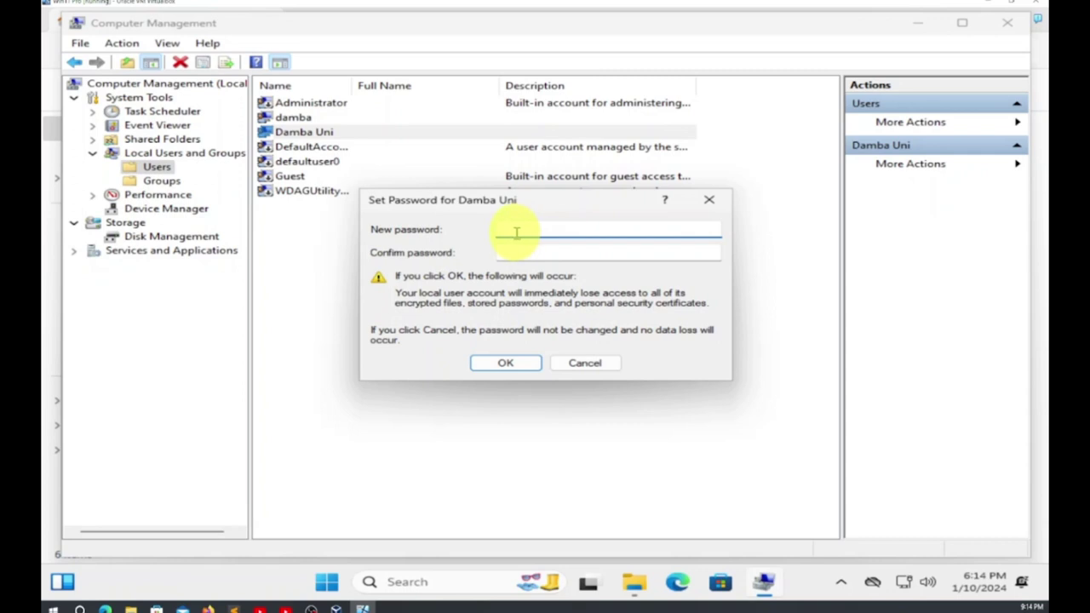
pyautogui.click(508, 252)
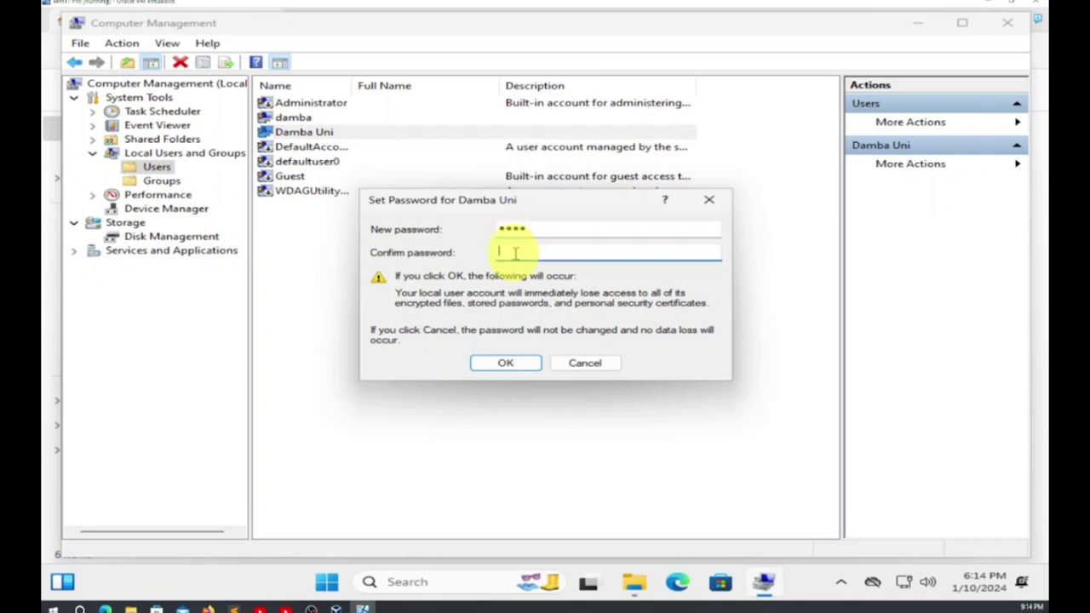
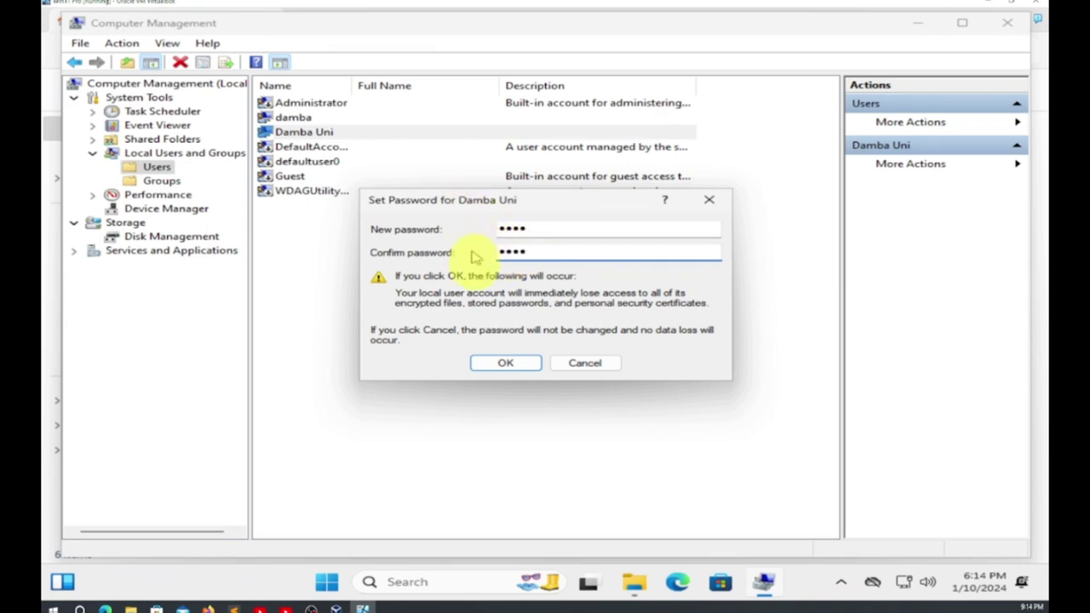
pyautogui.click(505, 363)
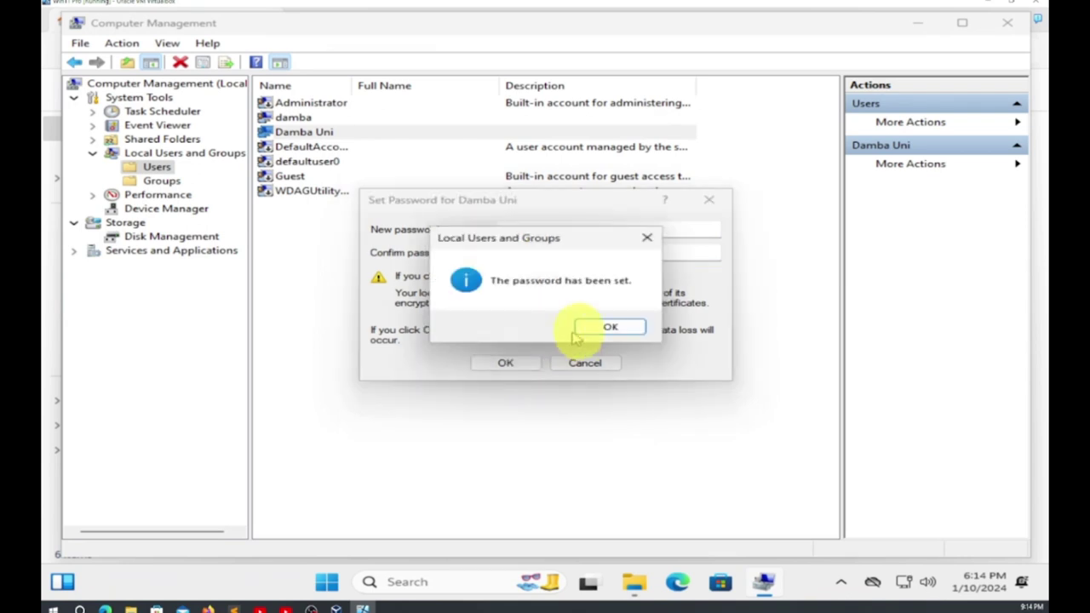
pyautogui.click(596, 332)
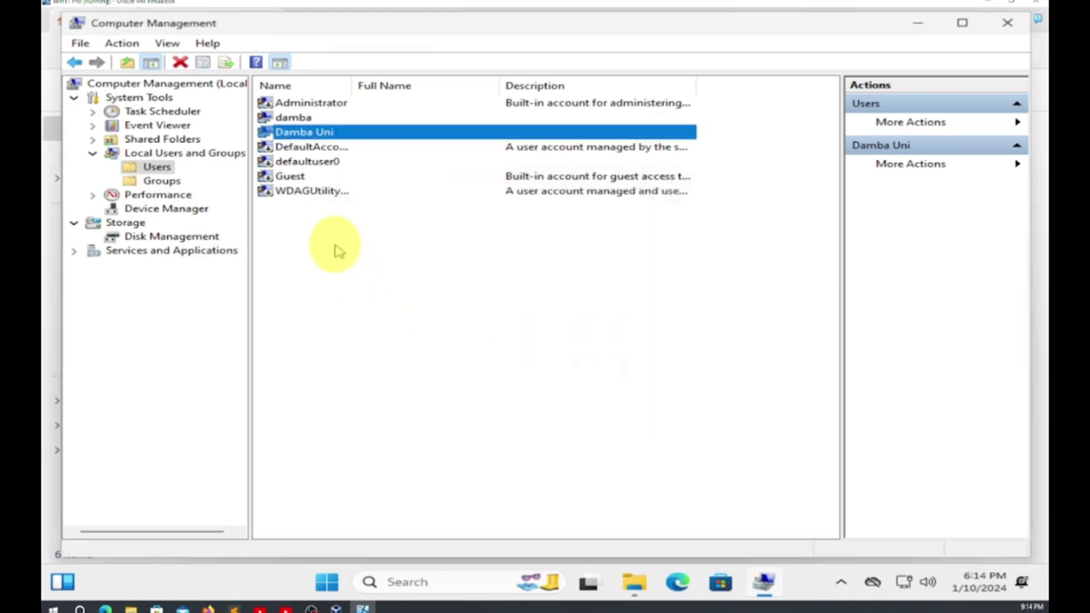
# Rename the other local user to 'Damba University', then close Computer Management and minimize File Explorer
pyautogui.click(306, 118)
pyautogui.rightClick(306, 117)
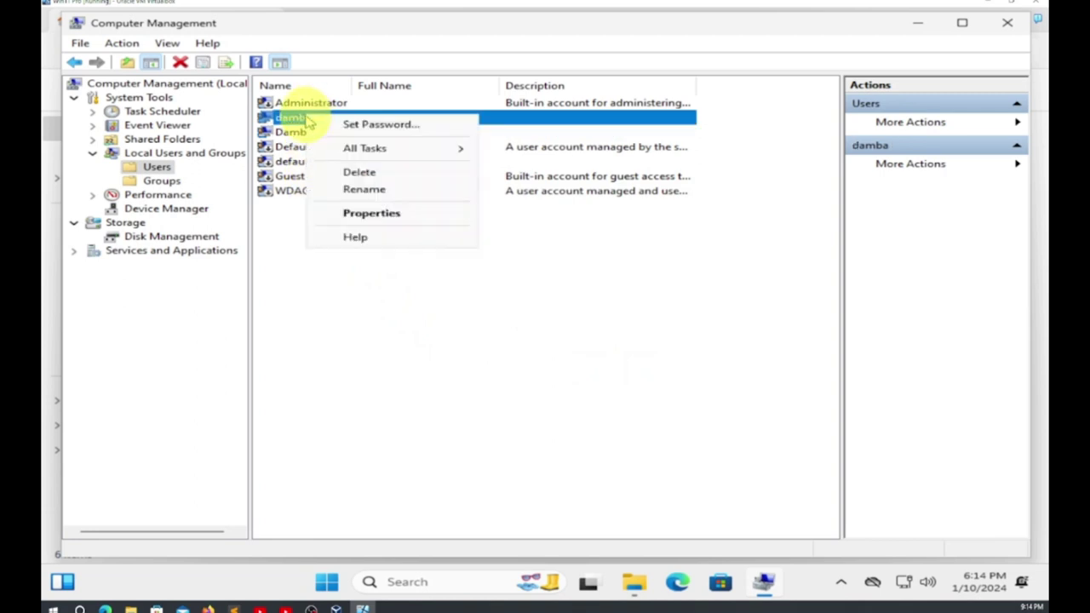
pyautogui.click(379, 189)
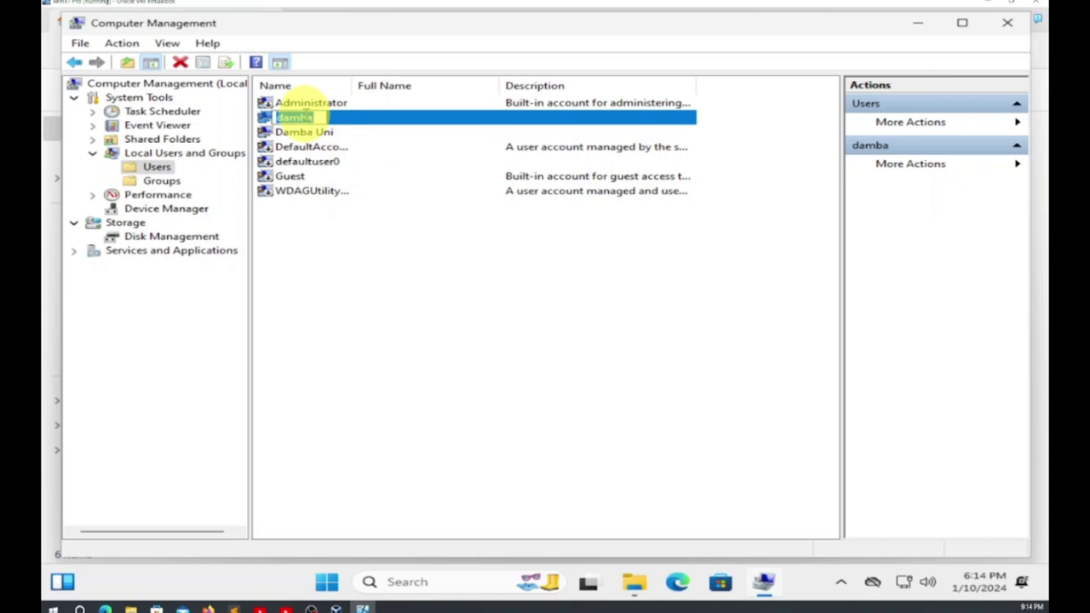
pyautogui.press('BackSpace')
pyautogui.write('Damba Univer')
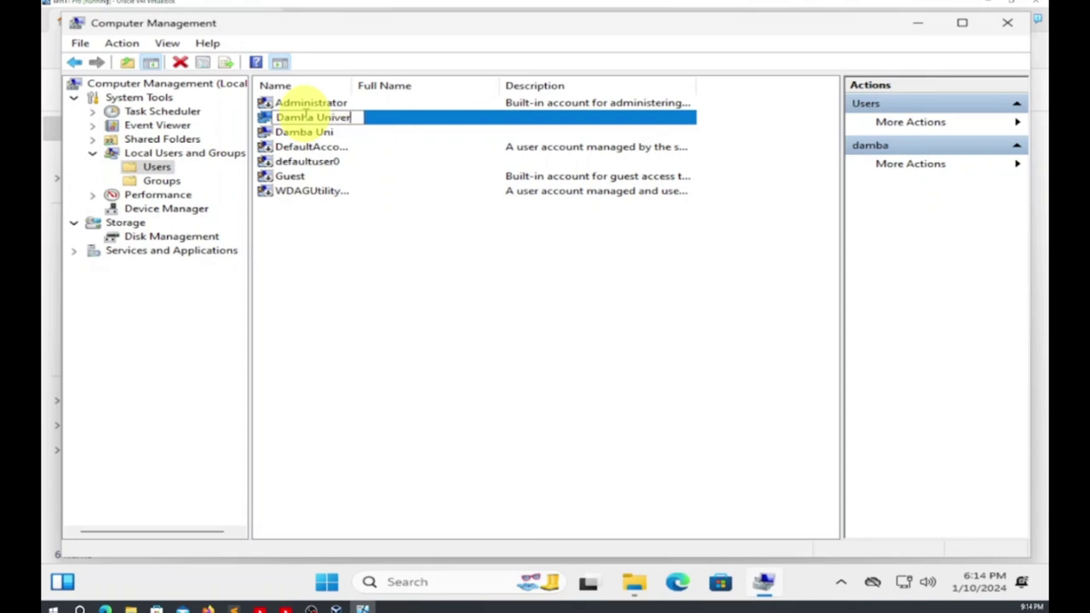
pyautogui.write('sity')
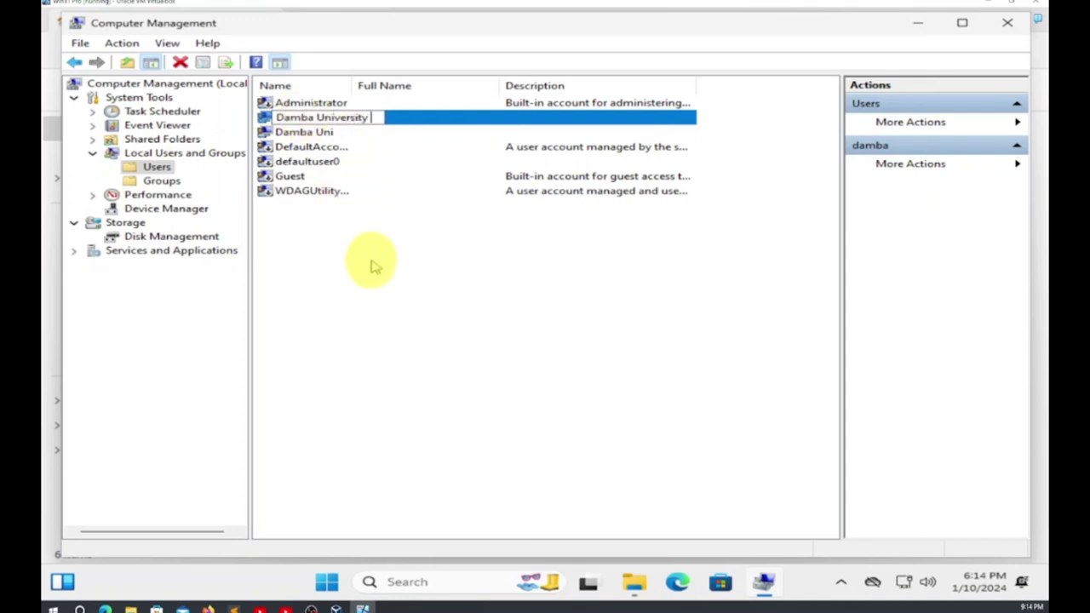
pyautogui.press('Return')
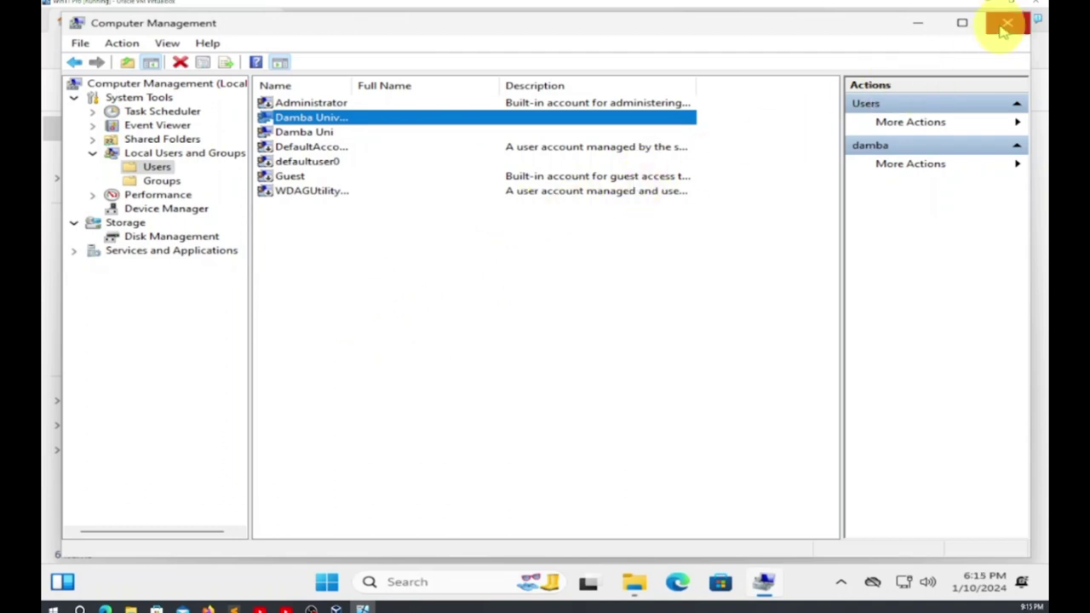
pyautogui.click(1003, 29)
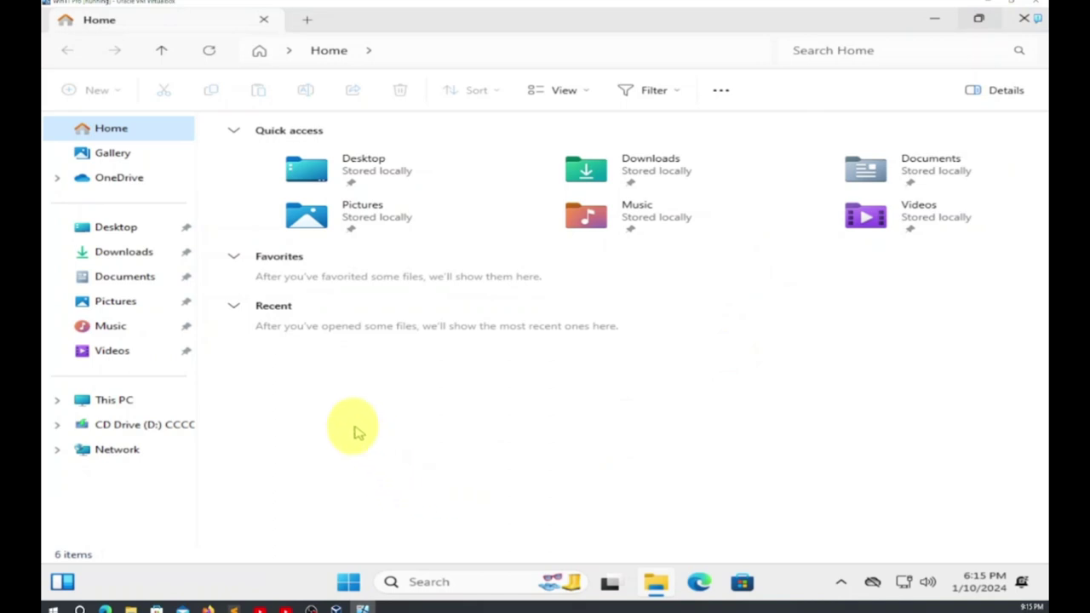
pyautogui.click(934, 20)
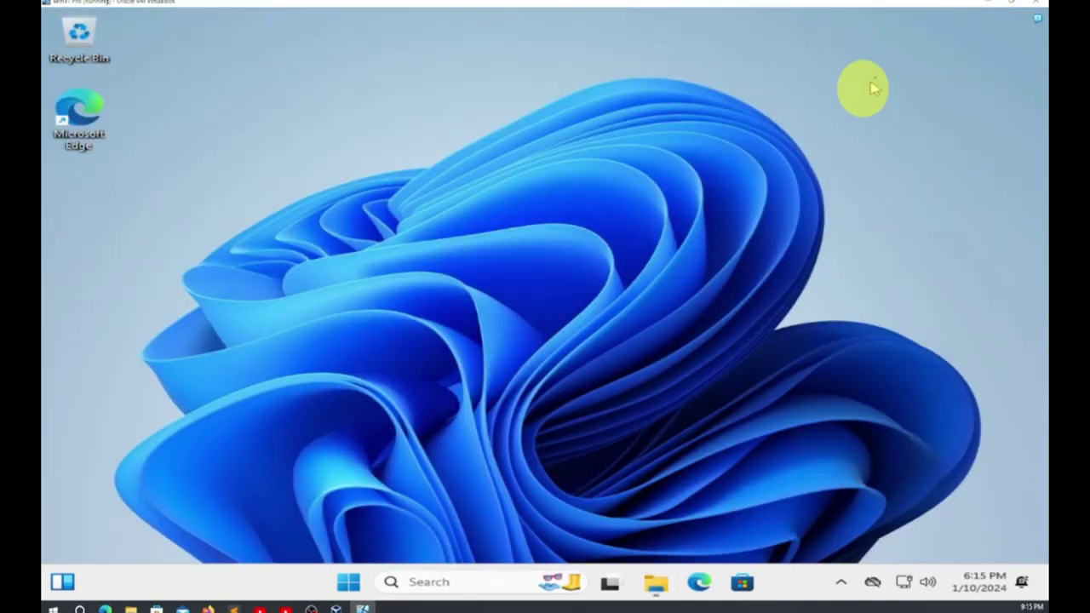
# Create a new desktop shortcut with location 'cmd', keeping the default name cmd
pyautogui.rightClick(568, 179)
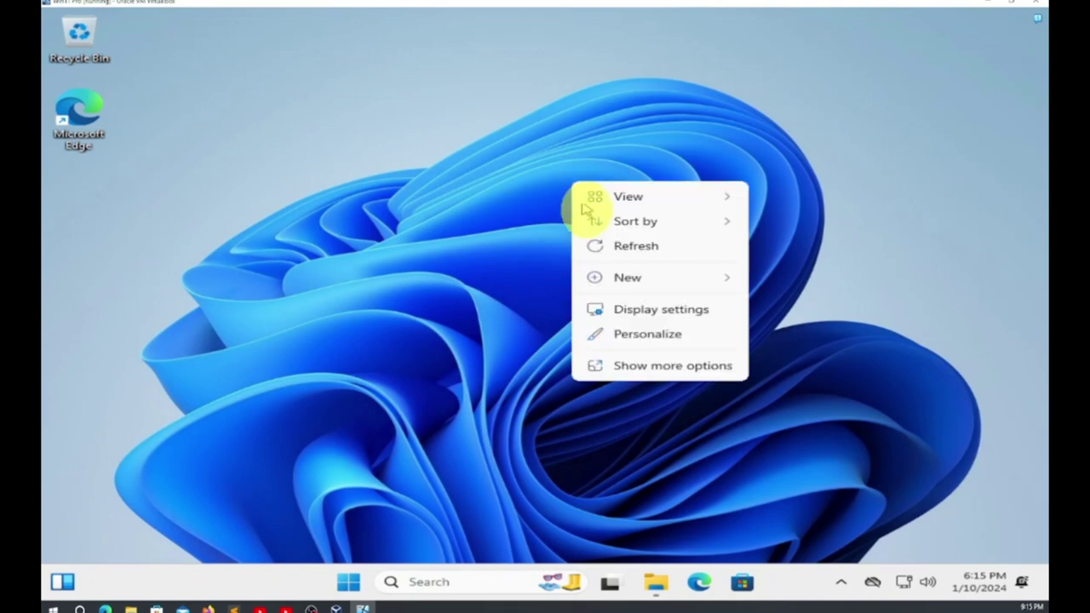
pyautogui.moveTo(634, 284)
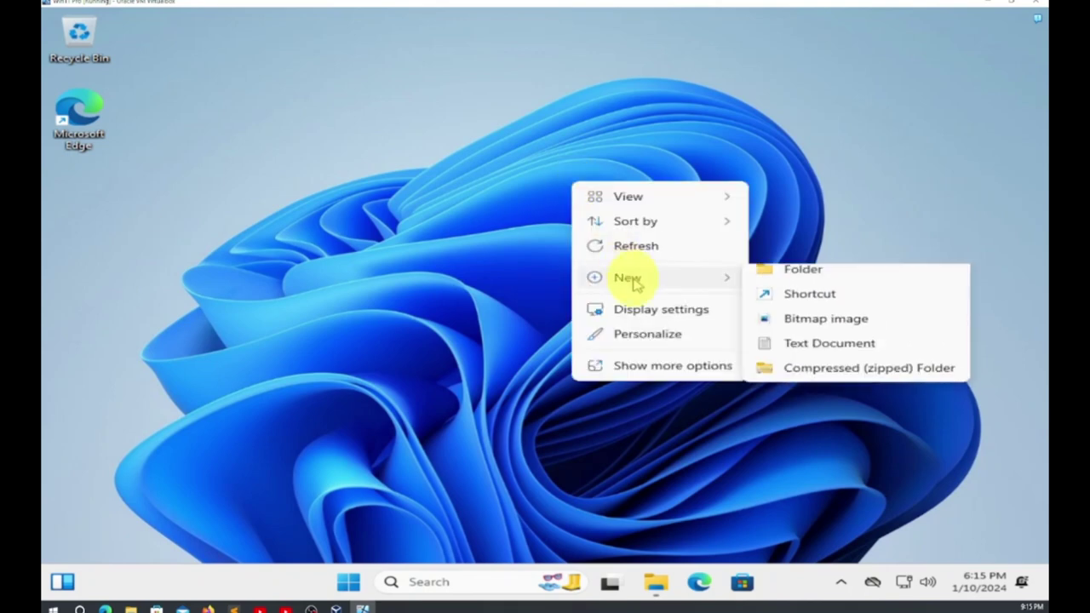
pyautogui.click(816, 303)
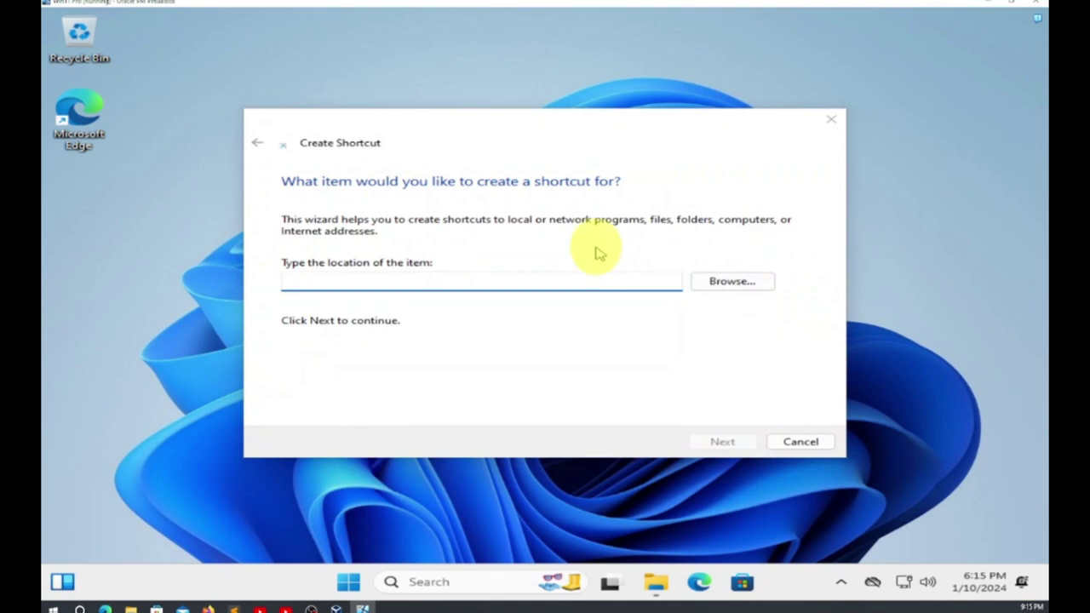
pyautogui.click(555, 285)
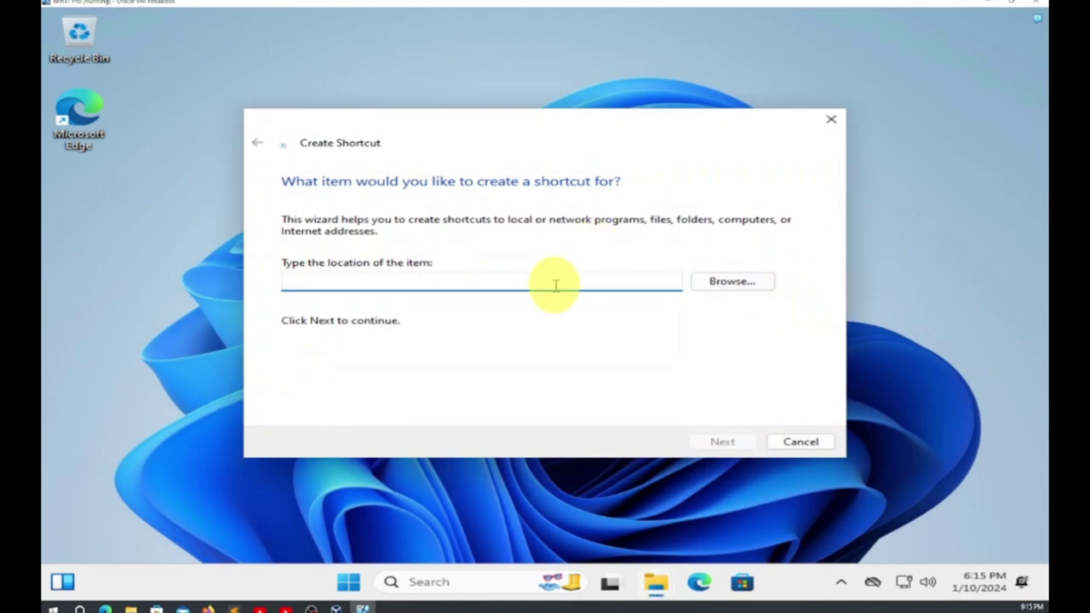
pyautogui.write('c')
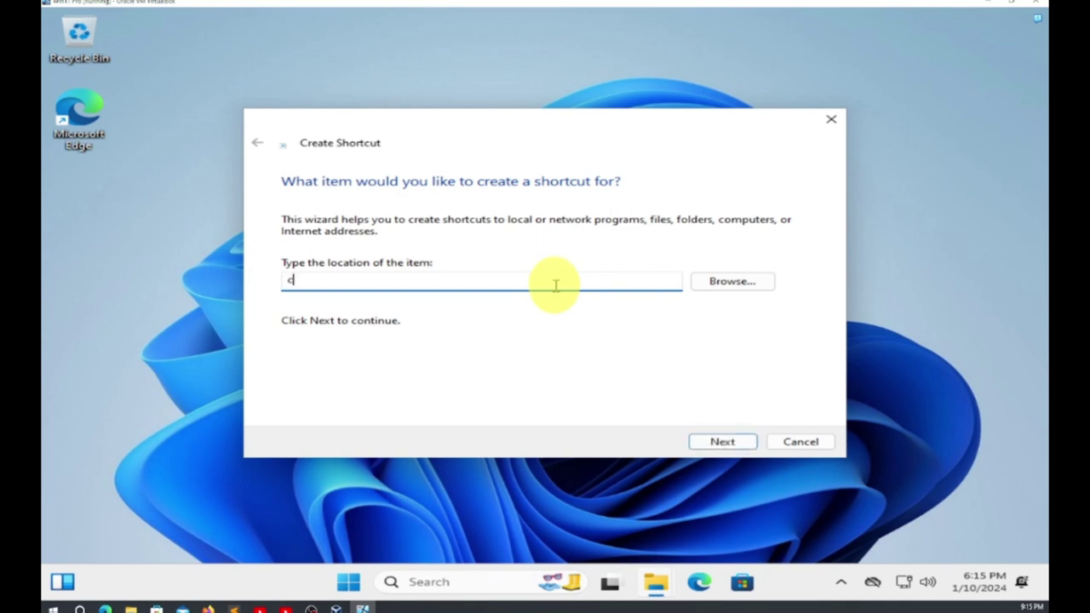
pyautogui.write('md')
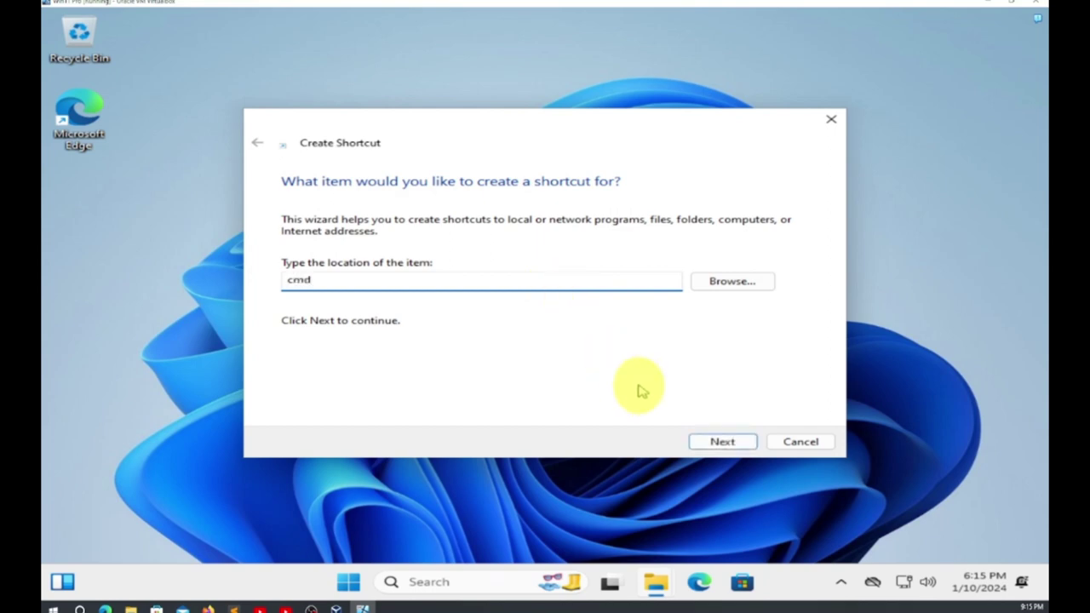
pyautogui.click(722, 443)
pyautogui.click(720, 443)
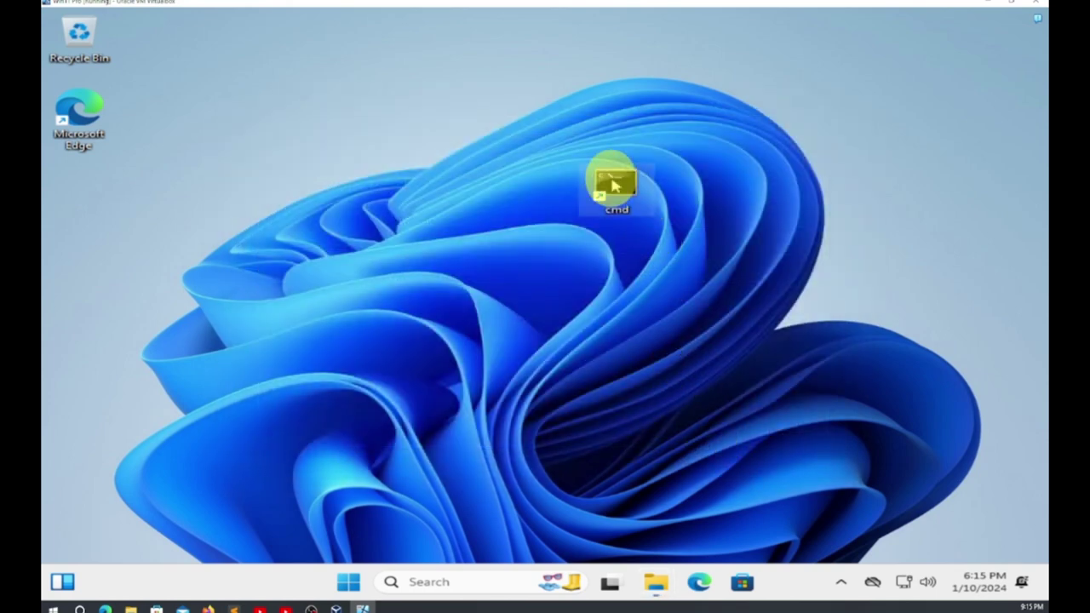
# Launch the cmd shortcut as administrator, approve the elevation prompt, and maximize the window
pyautogui.rightClick(615, 188)
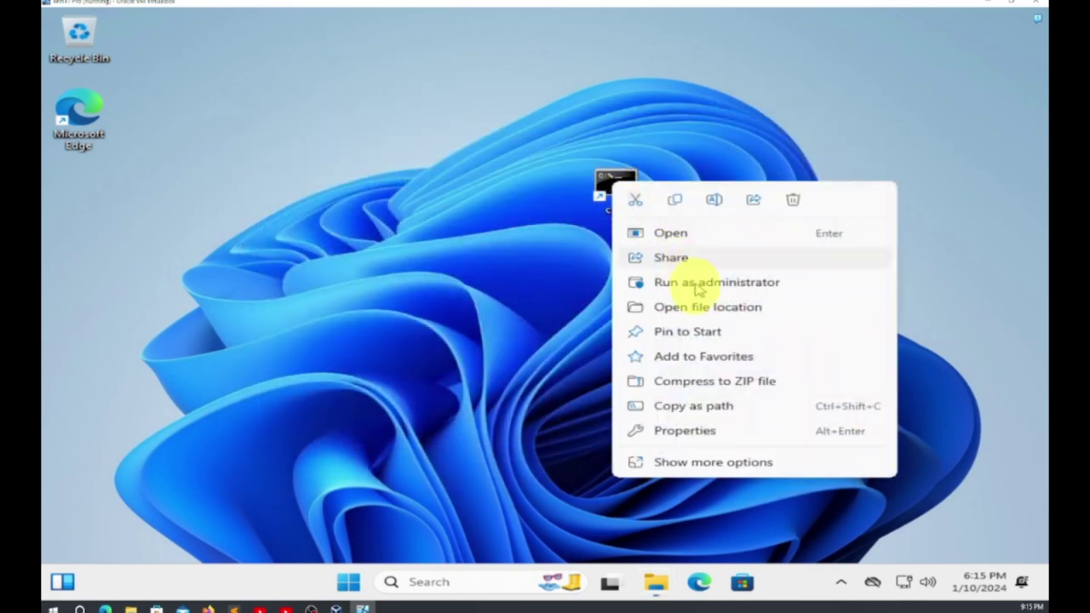
pyautogui.click(695, 286)
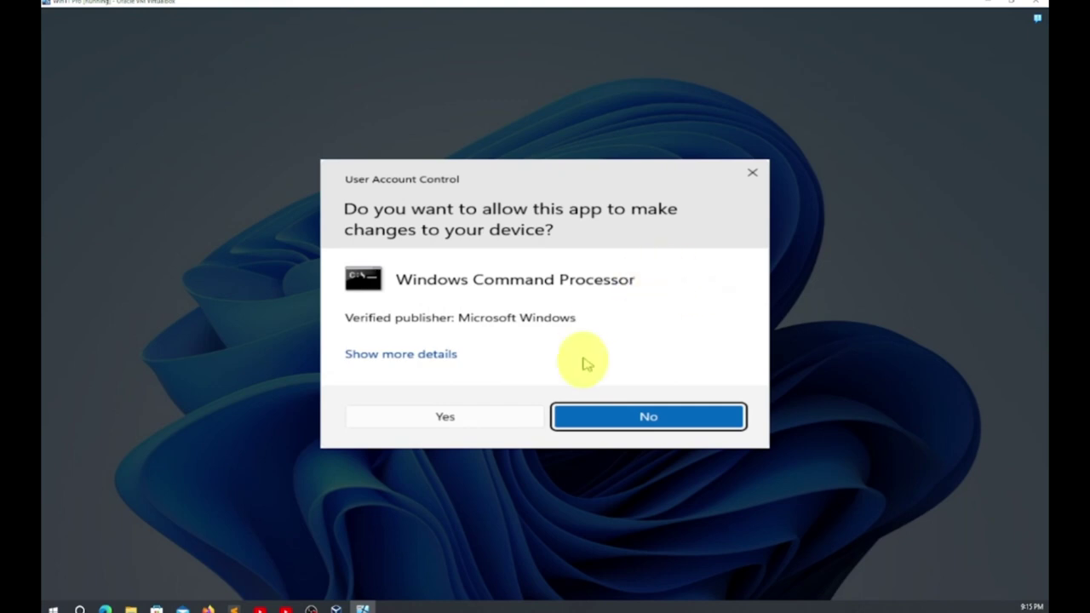
pyautogui.click(490, 419)
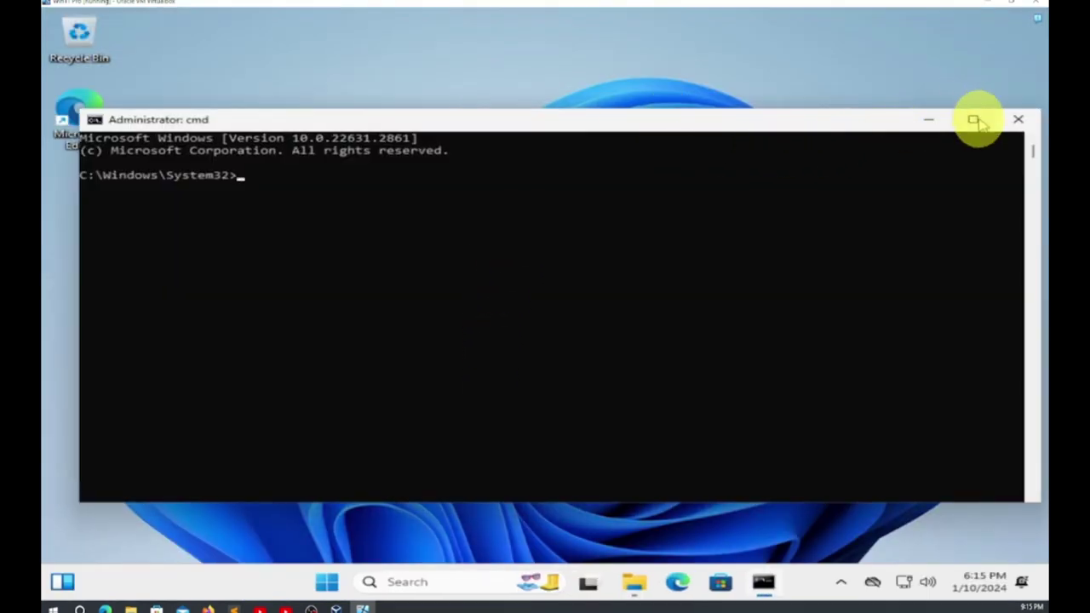
pyautogui.click(975, 120)
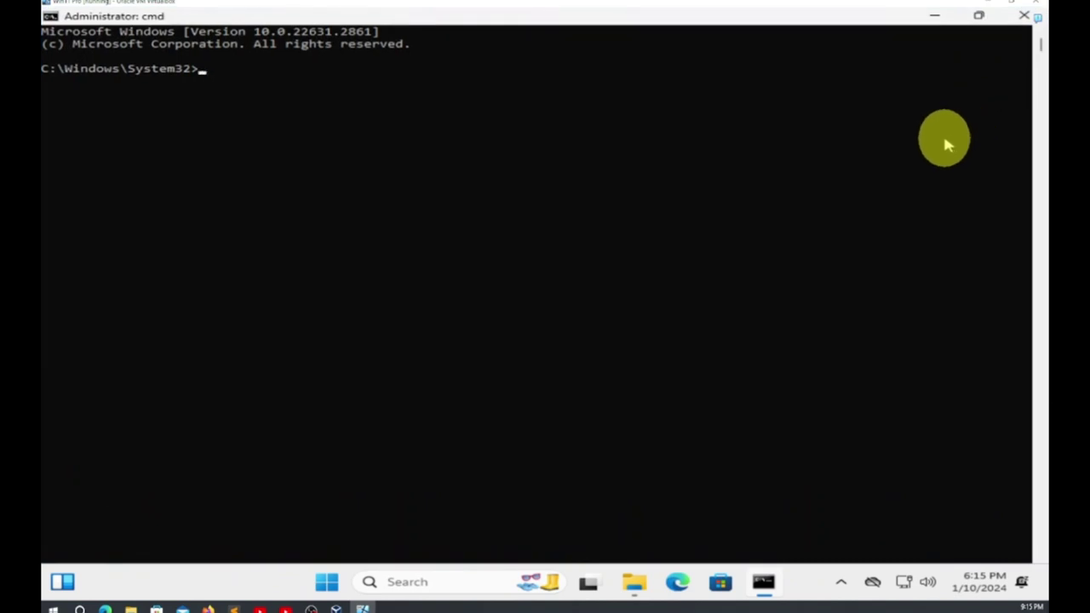
# Run hostname and whoami in the elevated Command Prompt, then close it
pyautogui.write('hostname')
pyautogui.press('Return')
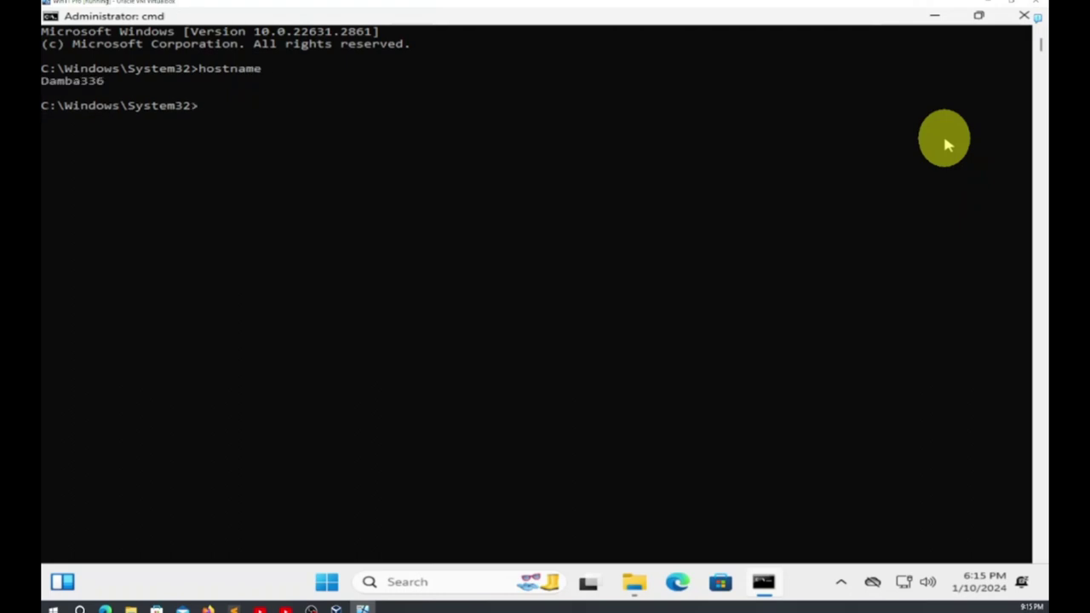
pyautogui.write('whoami')
pyautogui.press('Return')
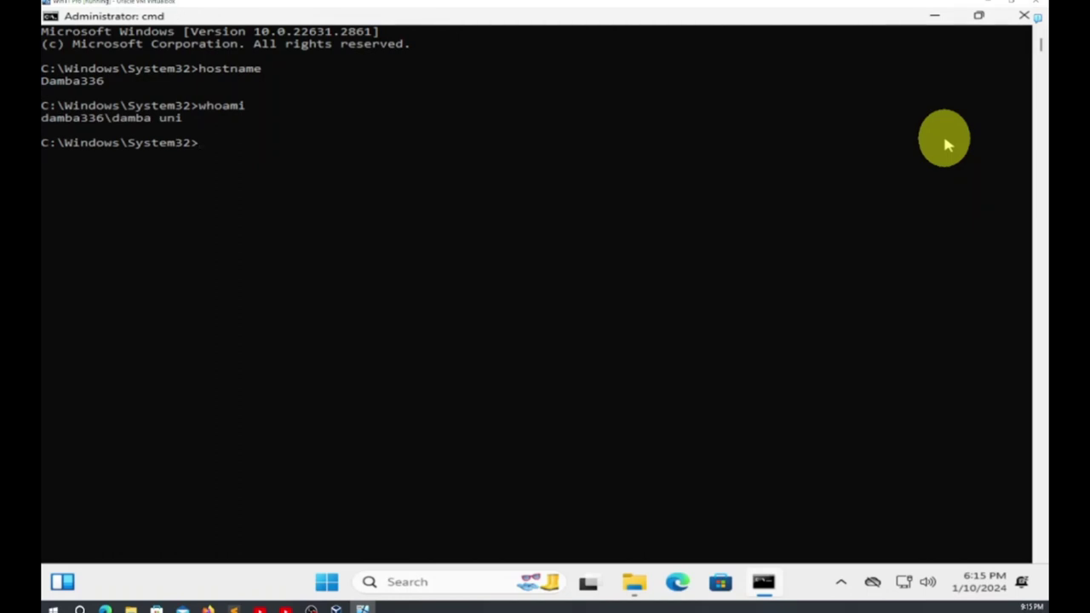
pyautogui.click(1022, 15)
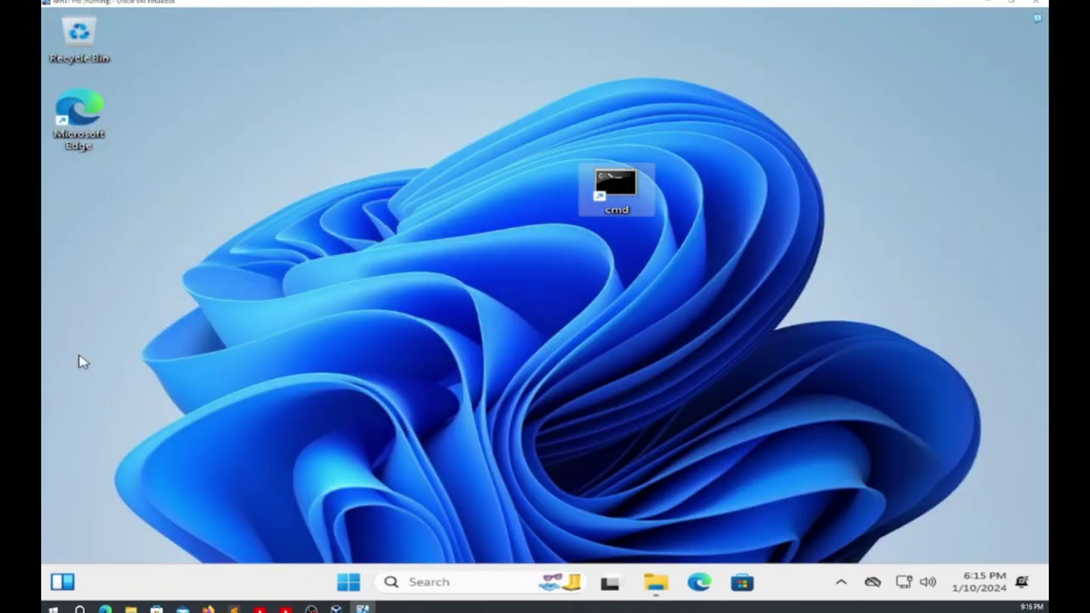